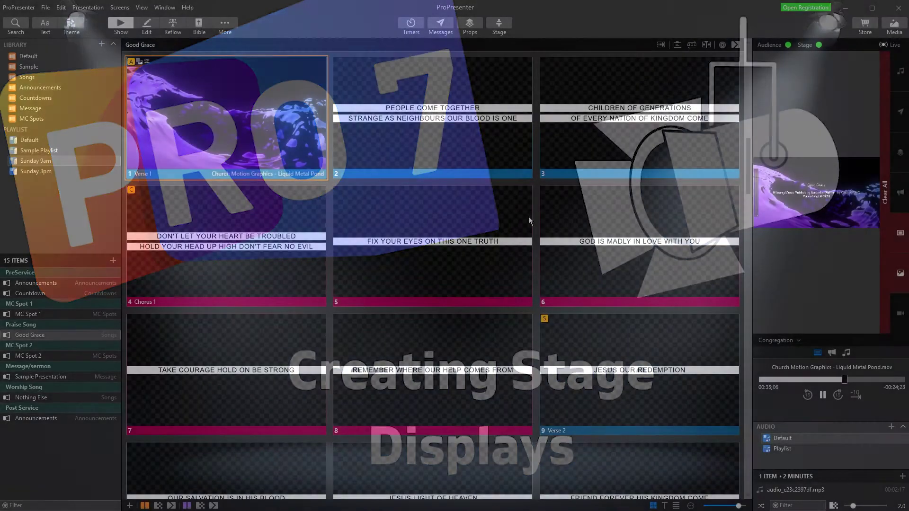
# Step: Show slides 2 to 6 of Good Grace live, and go back through slides 1 and 2 to end on slide 3
pyautogui.scroll(20, 407, 303)
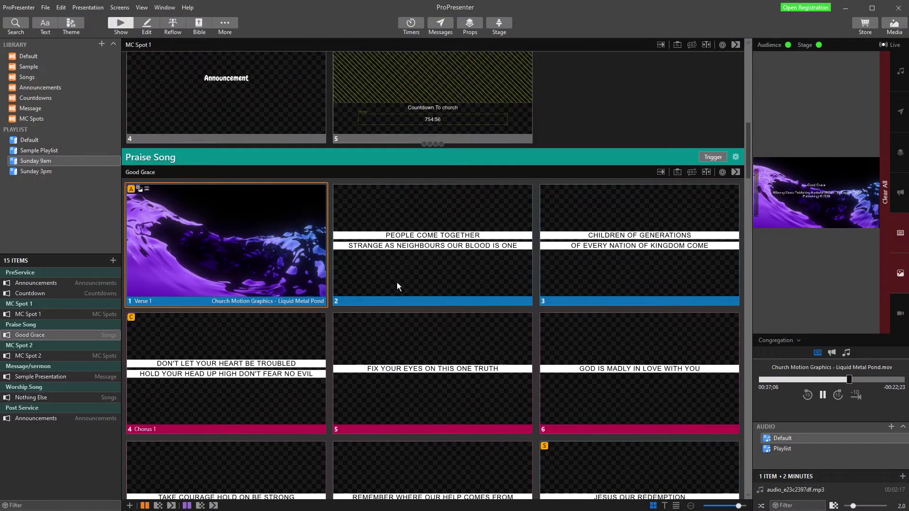
pyautogui.scroll(2, 419, 329)
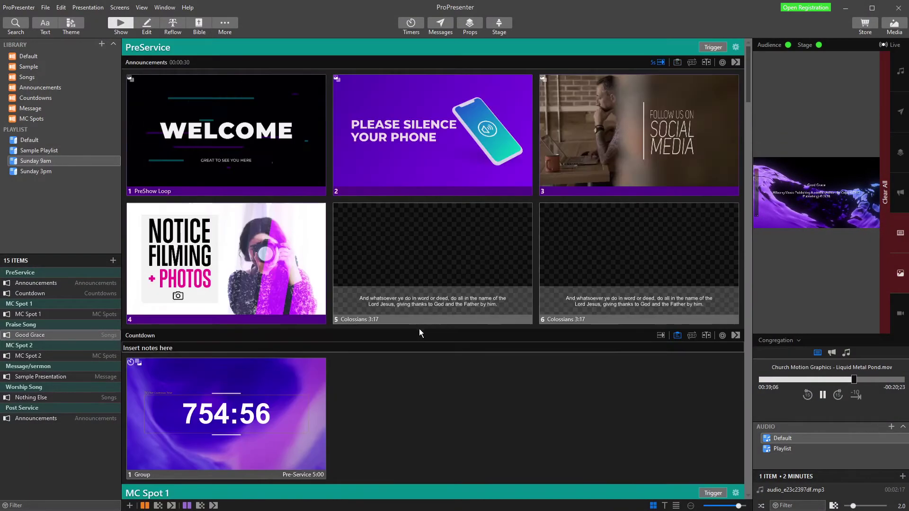
pyautogui.scroll(-5, 409, 327)
pyautogui.scroll(-3, 393, 319)
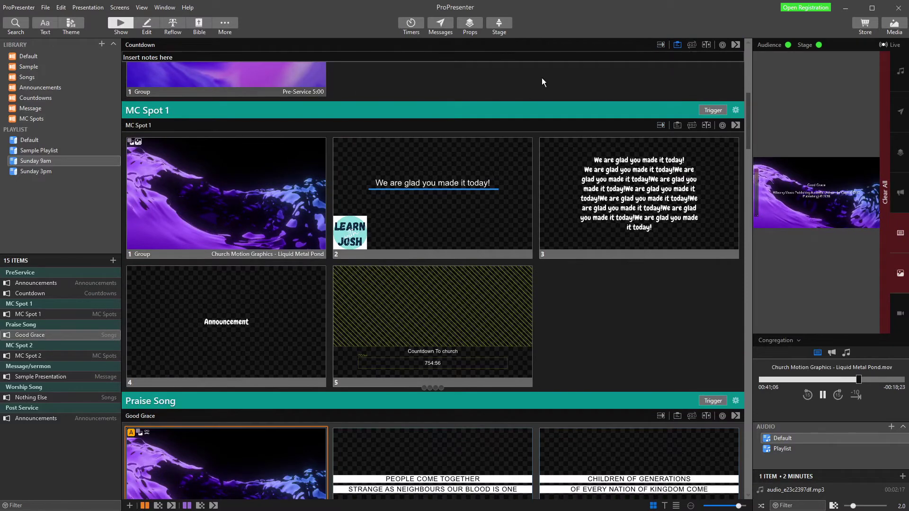
pyautogui.scroll(-6, 325, 258)
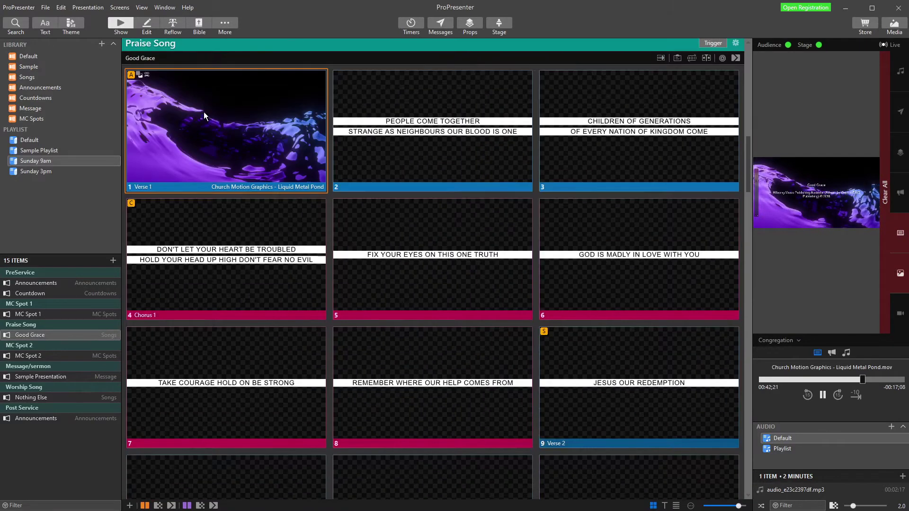
pyautogui.click(400, 113)
pyautogui.click(618, 99)
pyautogui.click(274, 239)
pyautogui.click(485, 255)
pyautogui.click(611, 265)
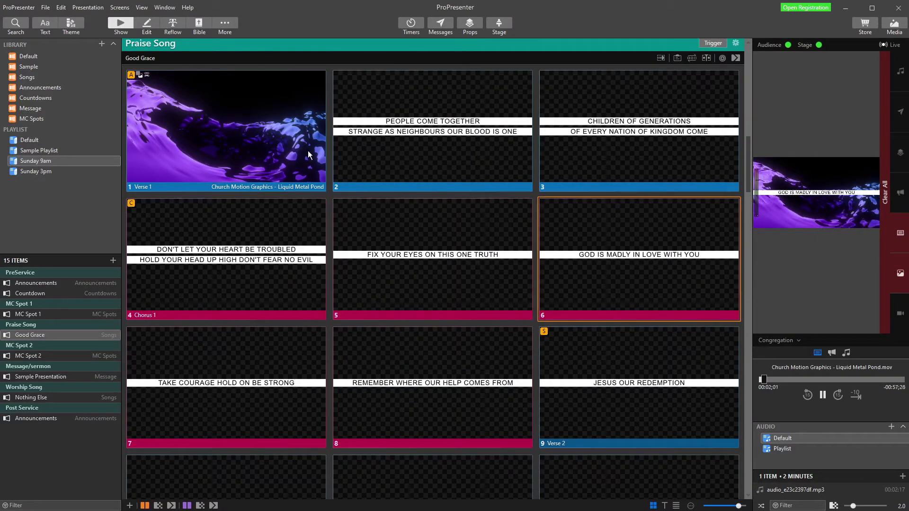
pyautogui.click(265, 133)
pyautogui.click(426, 137)
pyautogui.click(600, 136)
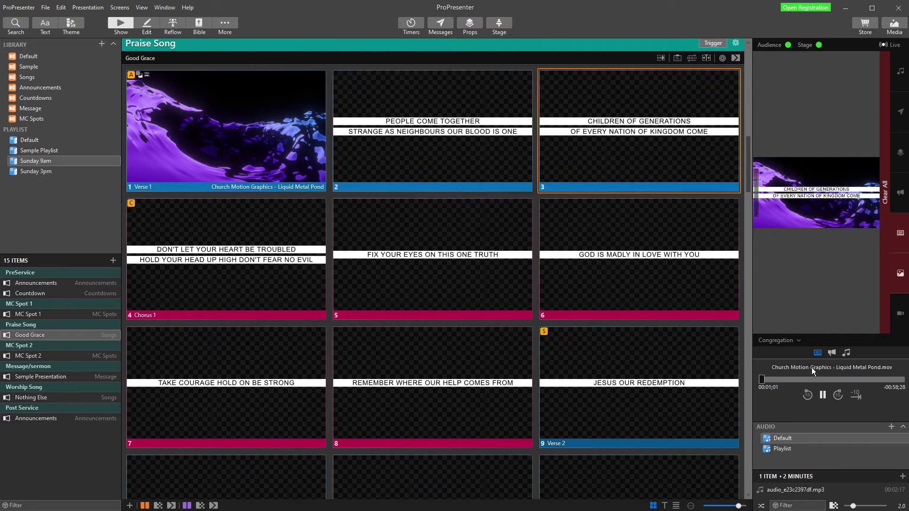
# Step: Switch the output preview from Congregation to the Confidence Monitor screen
pyautogui.click(791, 337)
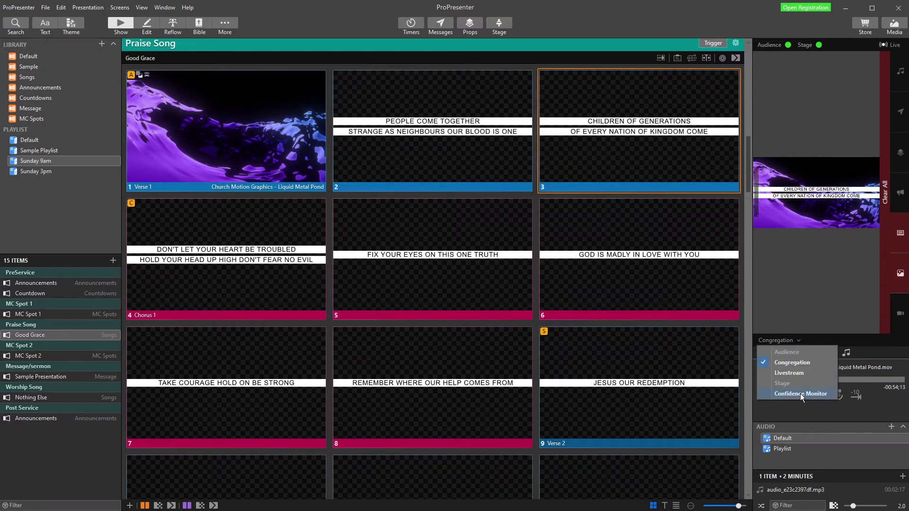
pyautogui.click(800, 394)
pyautogui.click(796, 342)
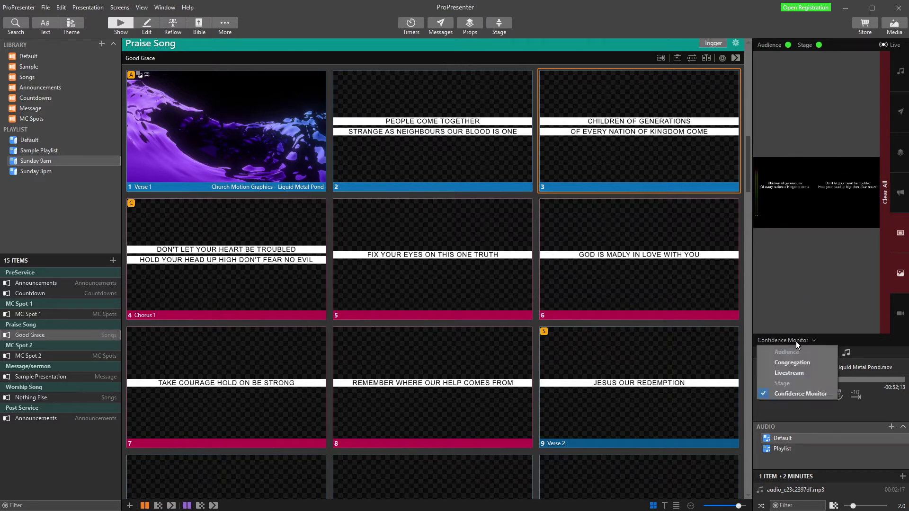
pyautogui.click(796, 342)
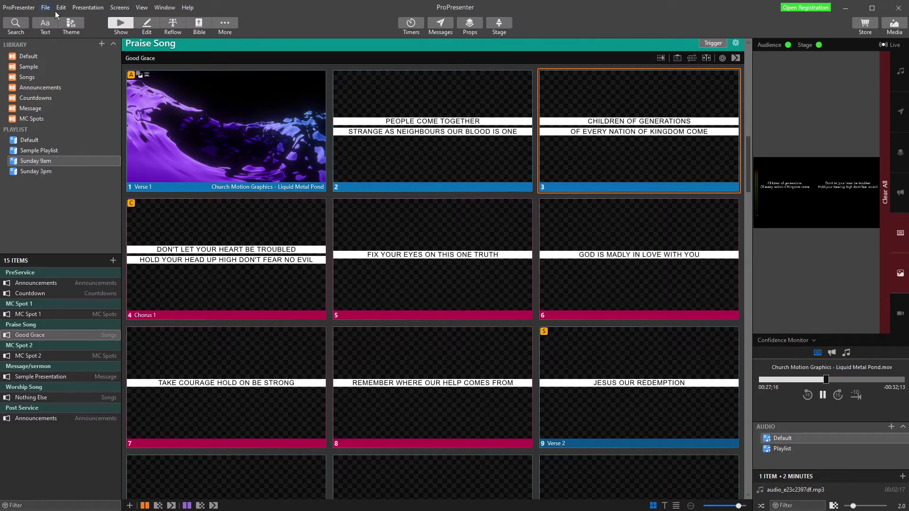
# Step: Review the Confidence Monitor stage screen in the screen configuration and close it again
pyautogui.click(121, 8)
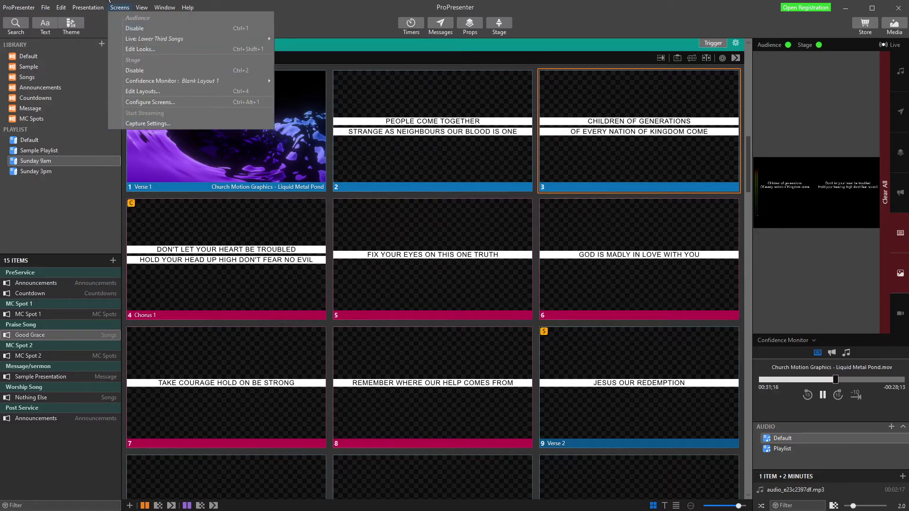
pyautogui.click(152, 102)
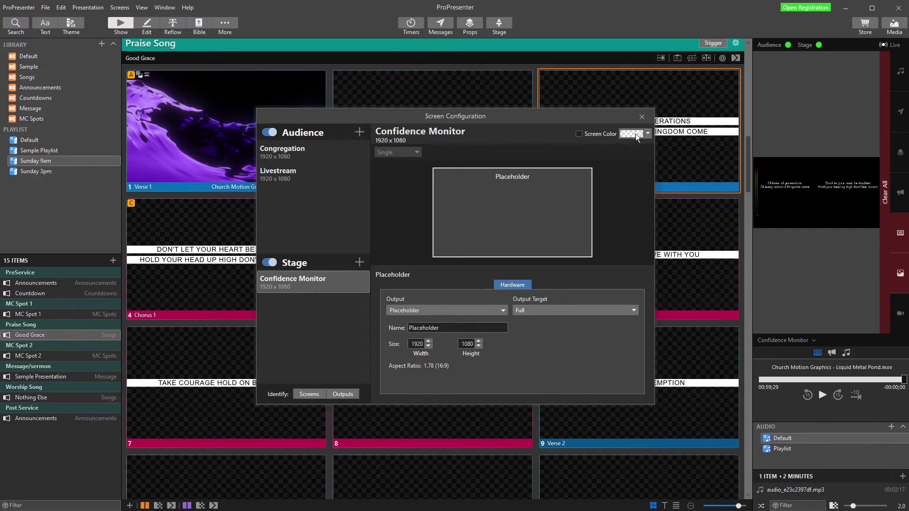
pyautogui.click(642, 115)
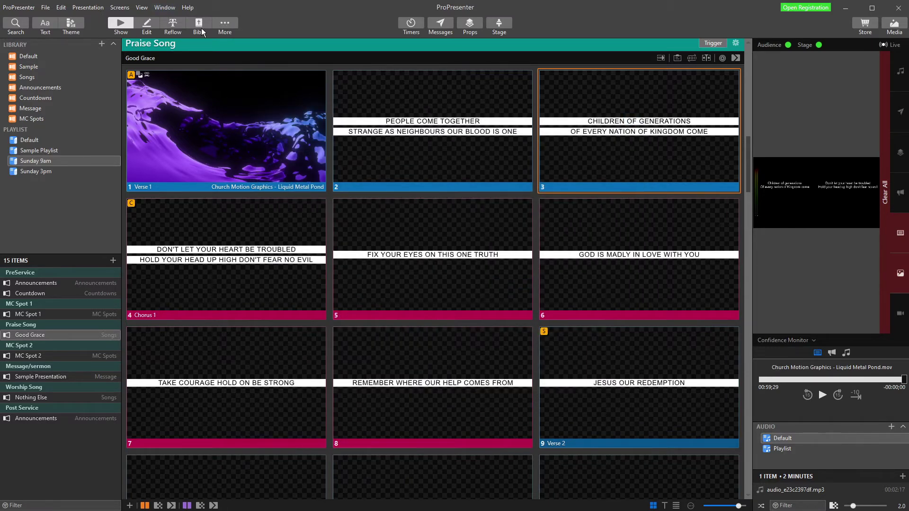
# Step: Open the stage editor and rename the Blank Layout 1 layout as Confidence Monitor
pyautogui.click(227, 25)
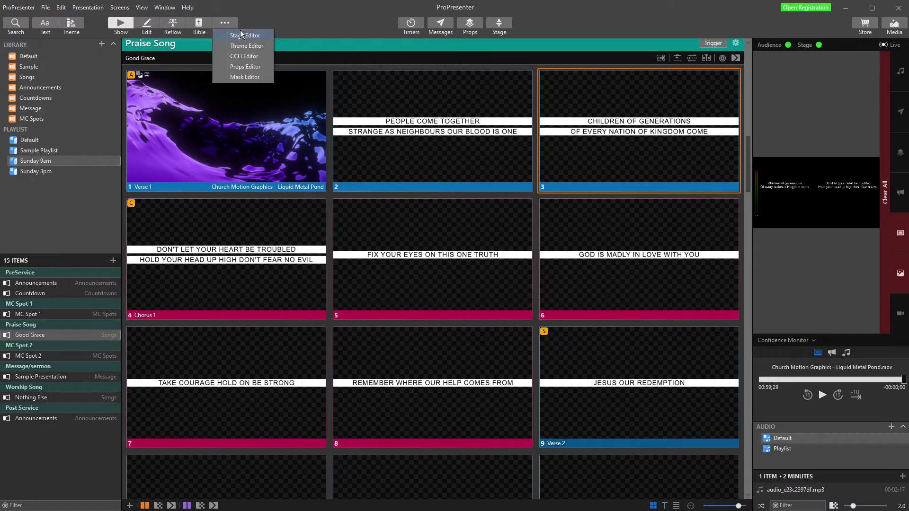
pyautogui.click(240, 32)
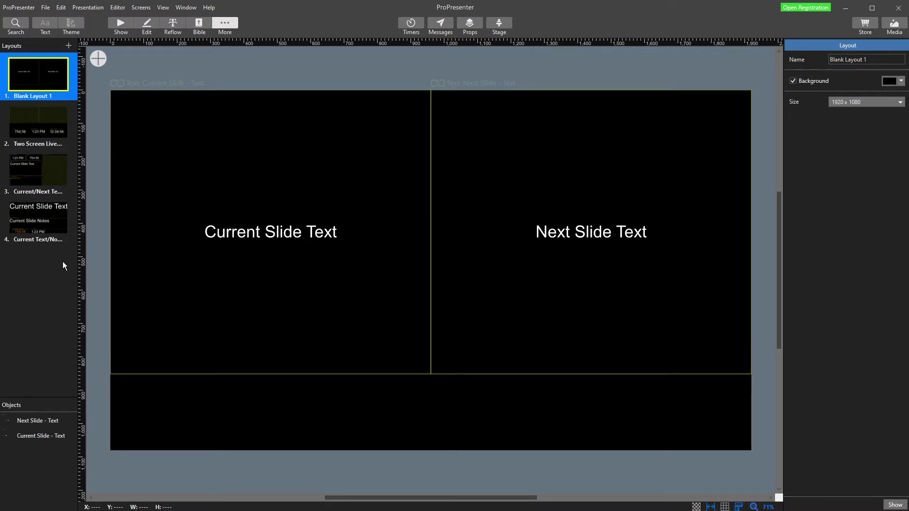
pyautogui.doubleClick(30, 97)
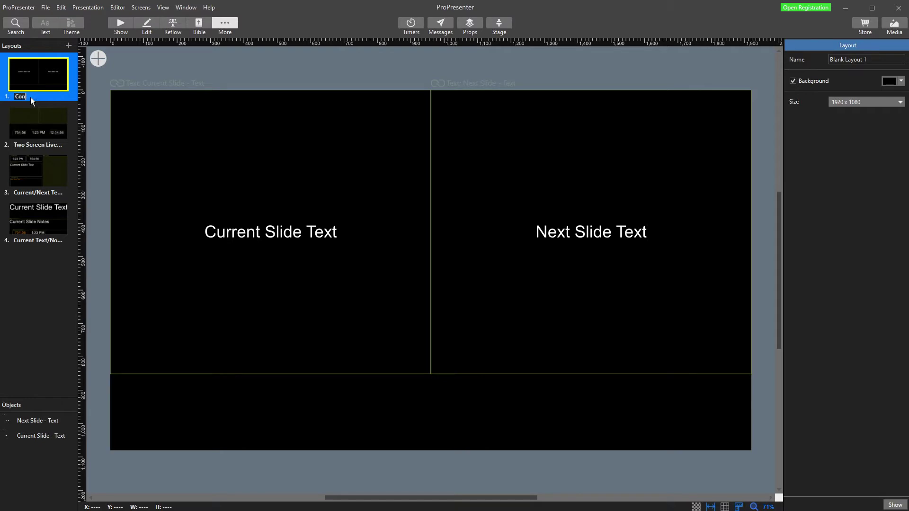
pyautogui.write('Confidence Monitor')
pyautogui.press('Return')
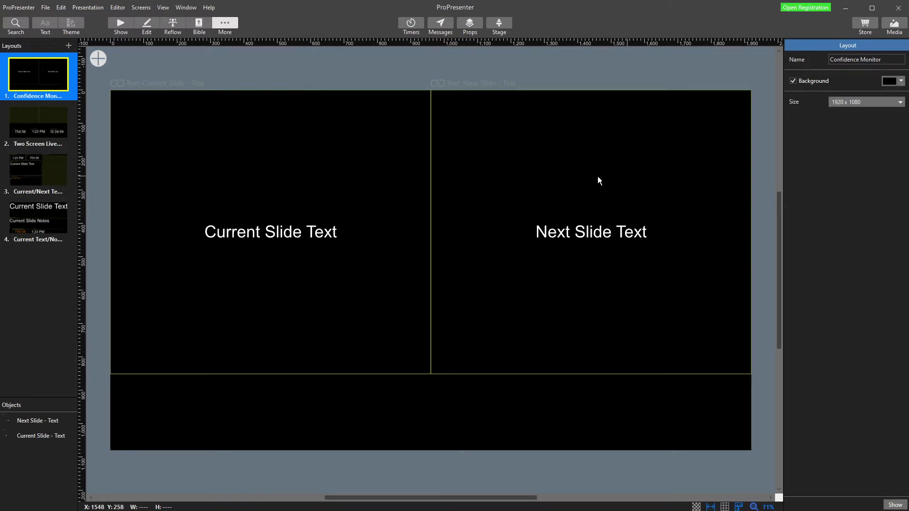
# Step: Examine the Two Screen Live Preview, Current/Next Text and Chord Chart, and Current Text/Notes Stacked layouts
pyautogui.click(35, 128)
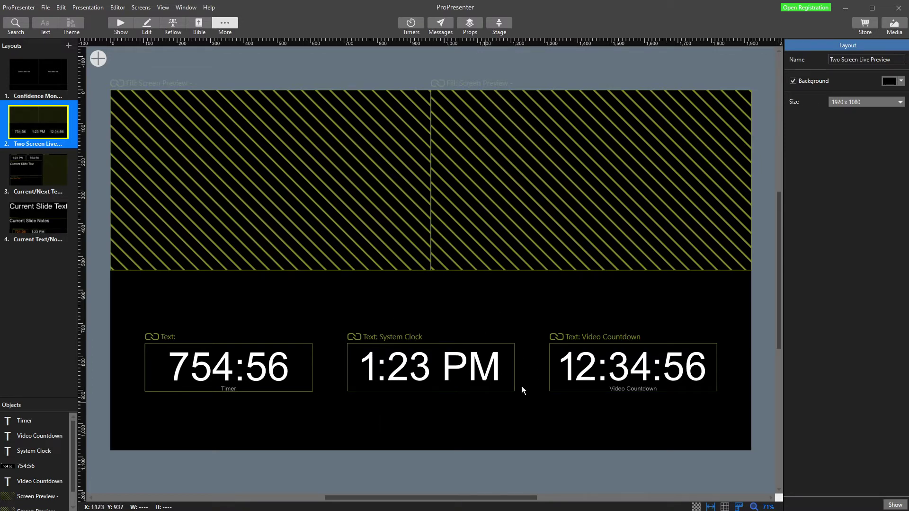
pyautogui.click(39, 164)
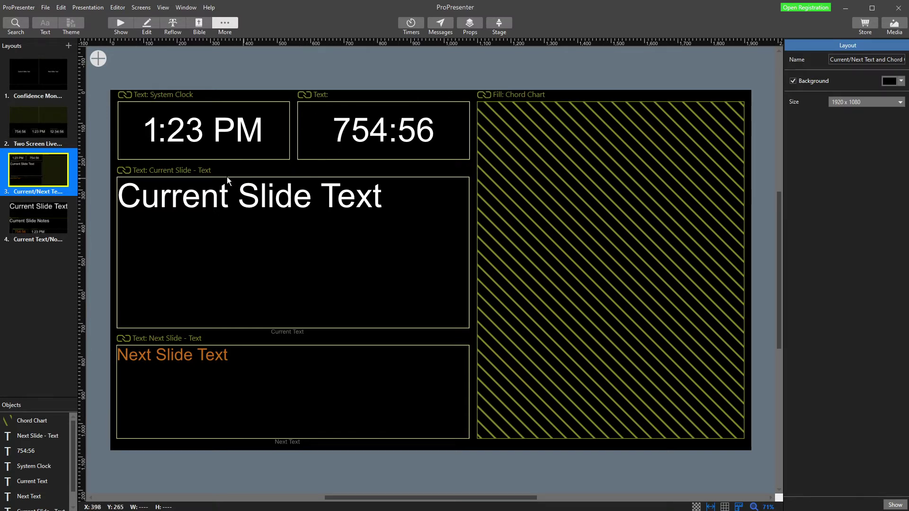
pyautogui.click(40, 214)
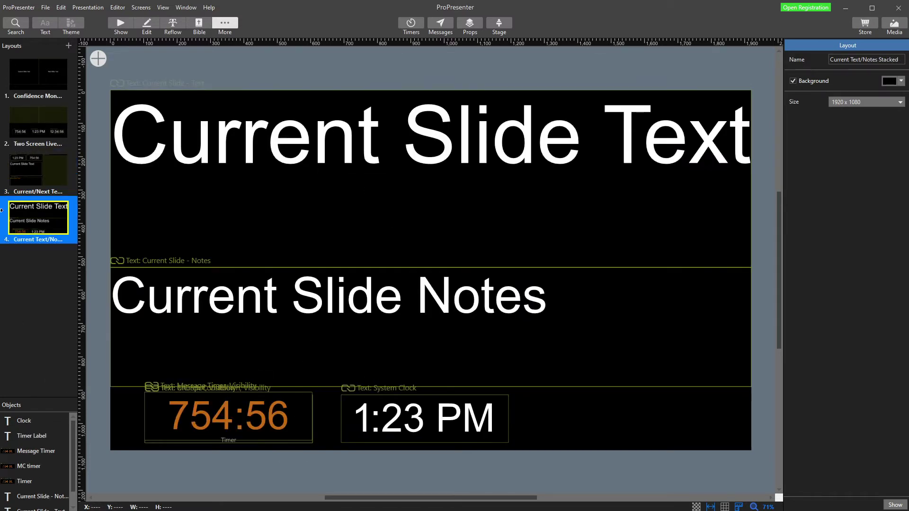
# Step: Add two stage layouts from the presets: Presentation Info and Progress, and Blank Layout
pyautogui.click(70, 47)
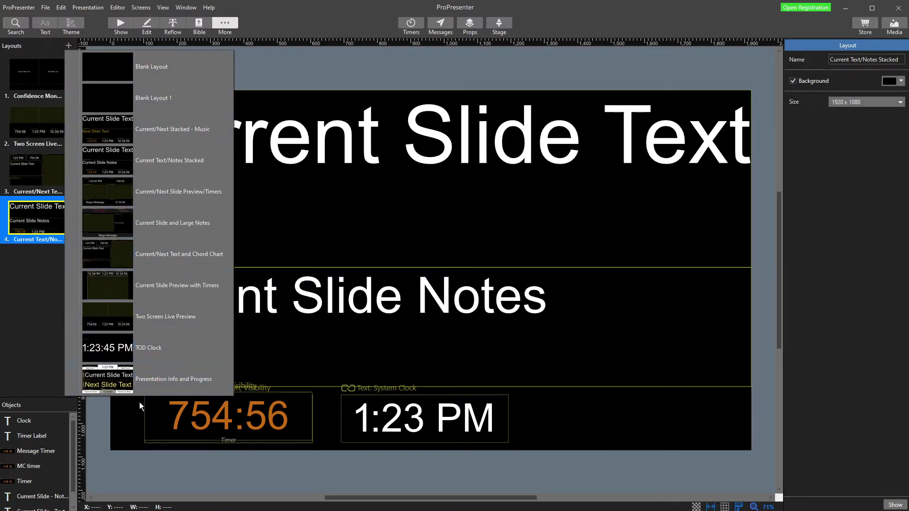
pyautogui.click(116, 382)
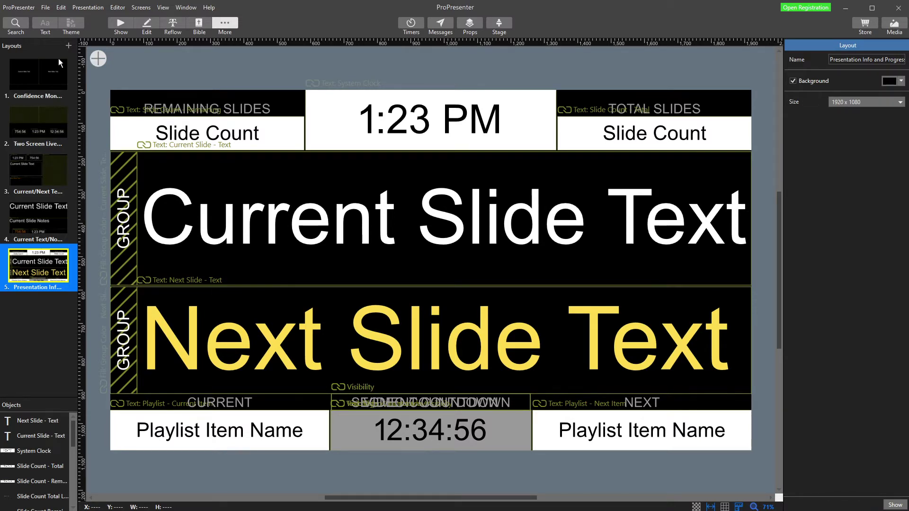
pyautogui.click(69, 46)
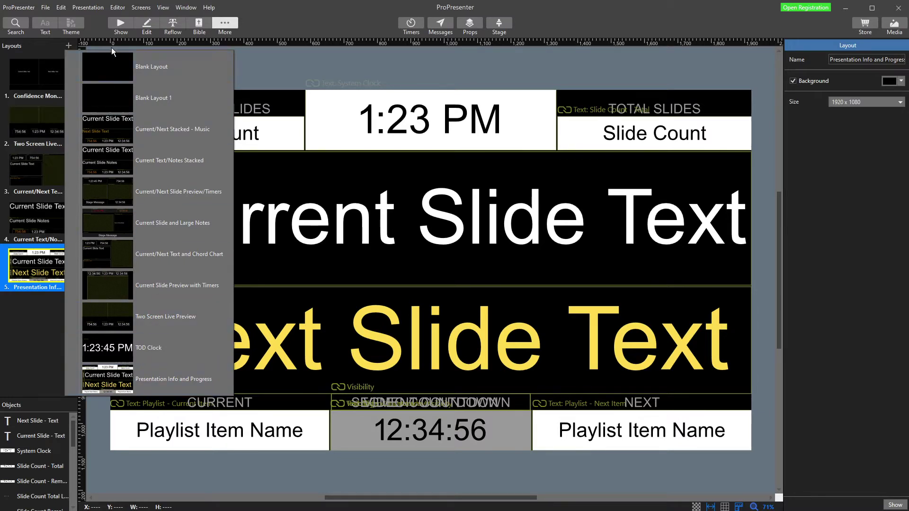
pyautogui.click(143, 69)
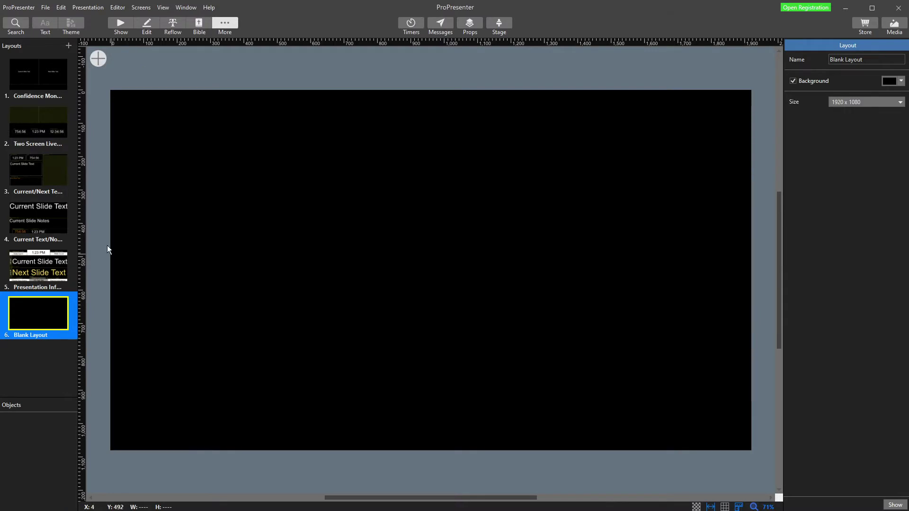
# Step: Rename the new blank layout as Confidence Monitor 2 and reselect it for editing
pyautogui.doubleClick(31, 335)
pyautogui.write('Confidence ')
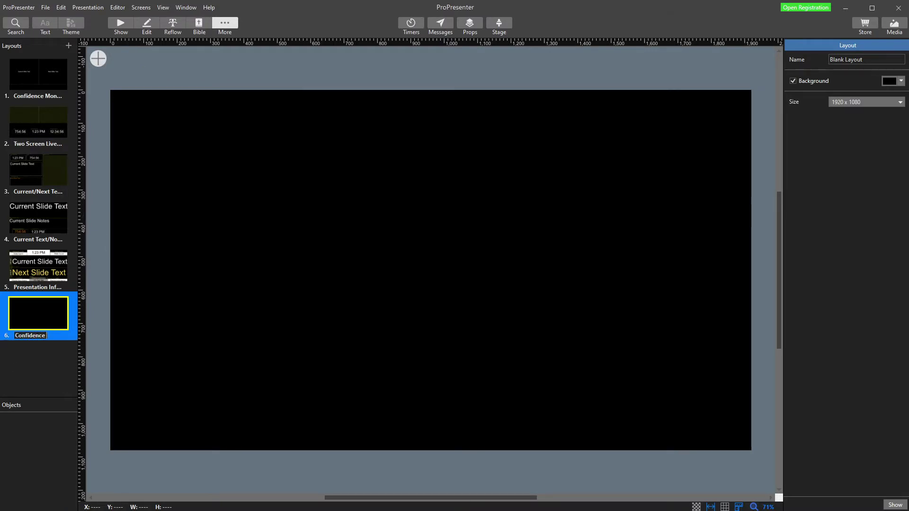
pyautogui.write('Monitor 2')
pyautogui.click(38, 122)
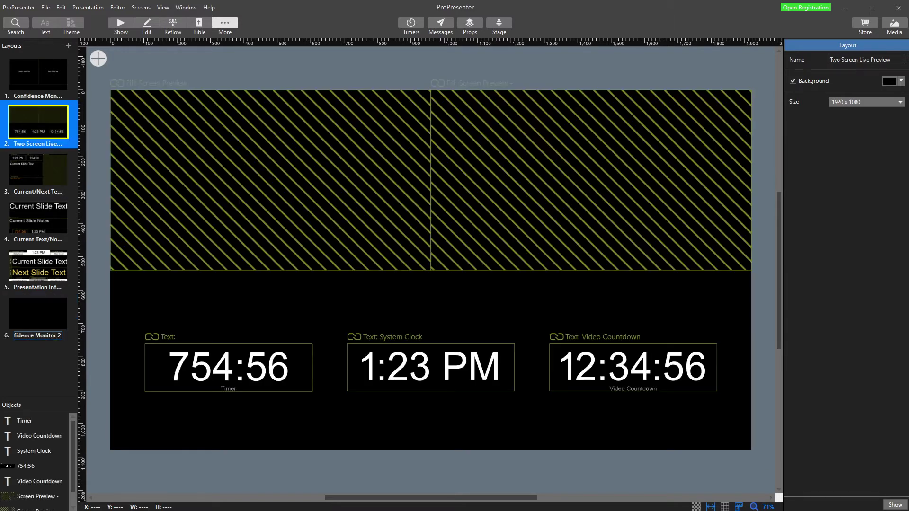
pyautogui.click(45, 310)
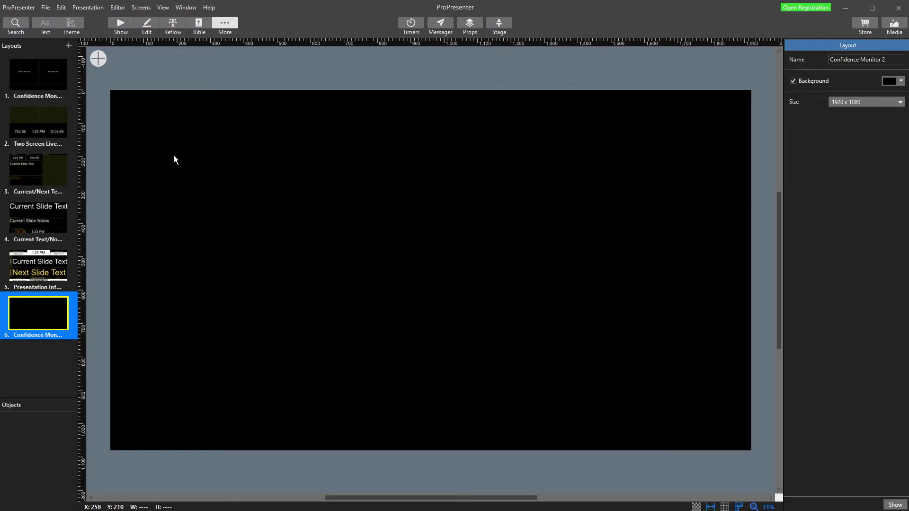
# Step: Examine which objects can be added to the Confidence Monitor 2 layout and which layout sizes are offered
pyautogui.click(98, 59)
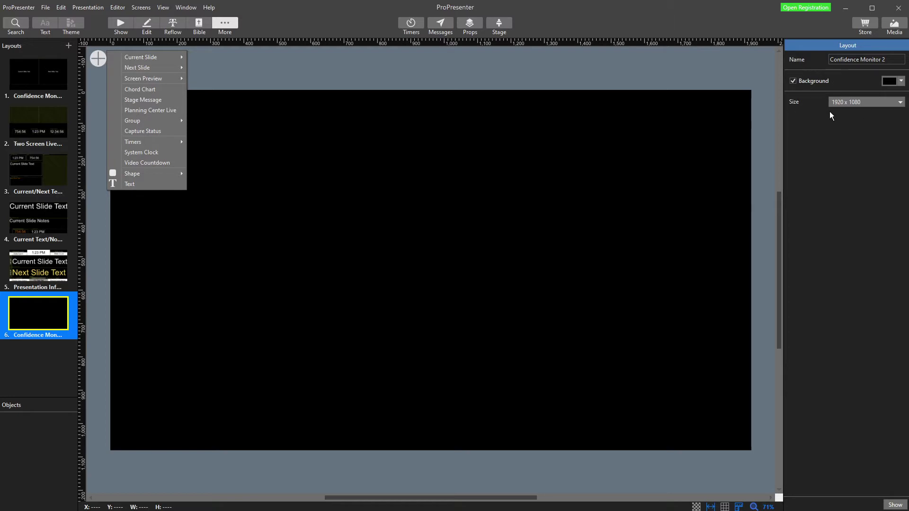
pyautogui.click(852, 103)
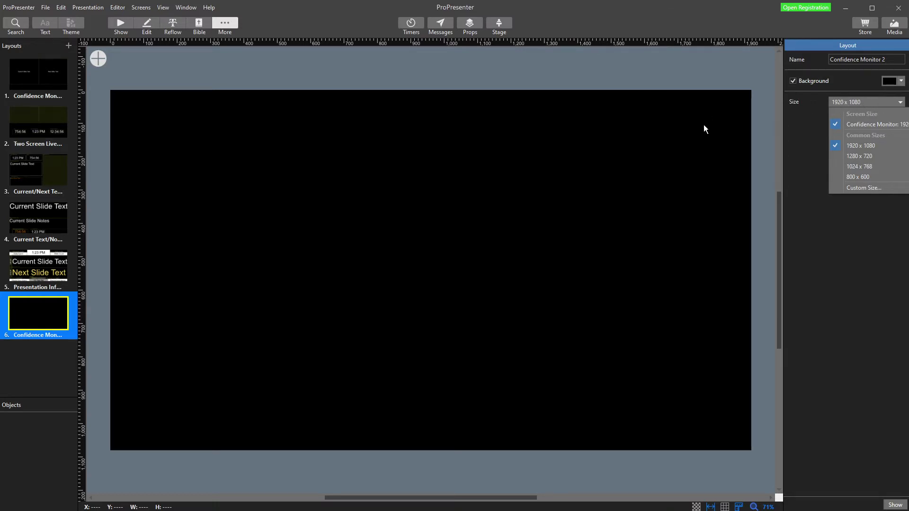
pyautogui.click(848, 278)
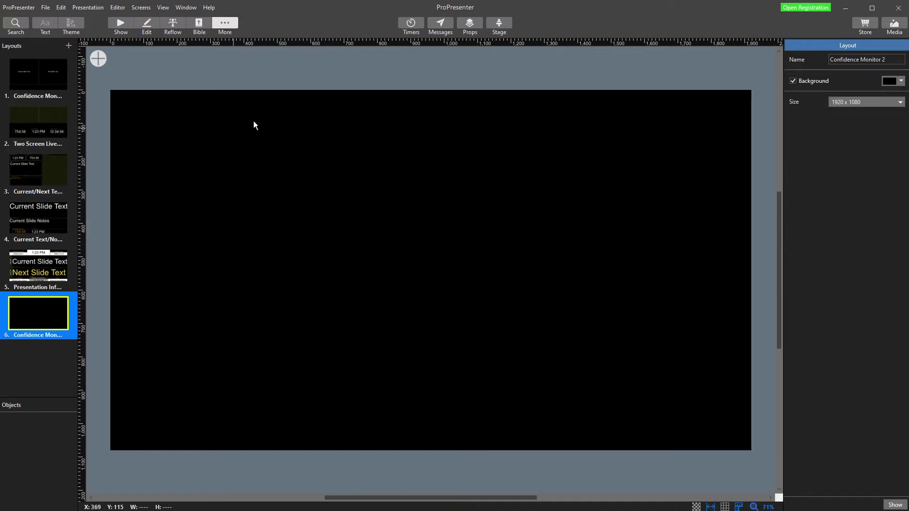
# Step: Add the current slide's text to the layout's upper-left corner and enlarge its box to about 960 × 589
pyautogui.click(99, 59)
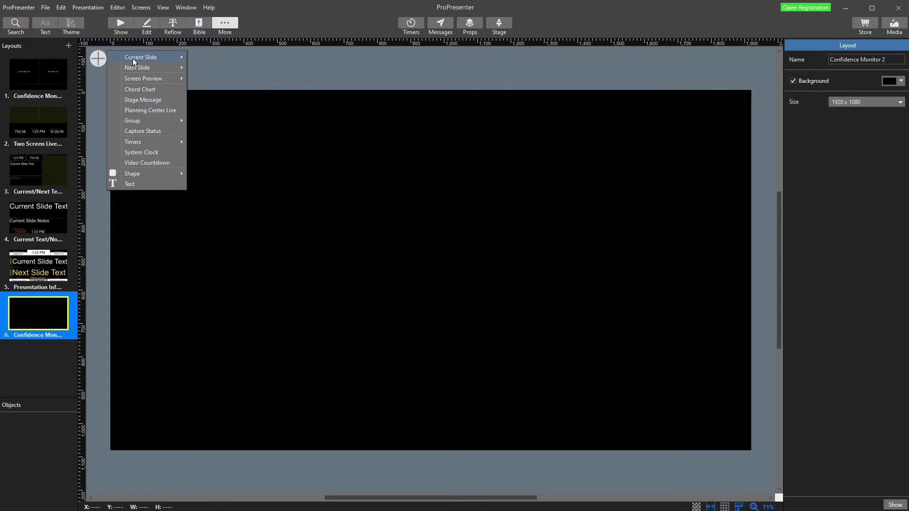
pyautogui.moveTo(133, 60)
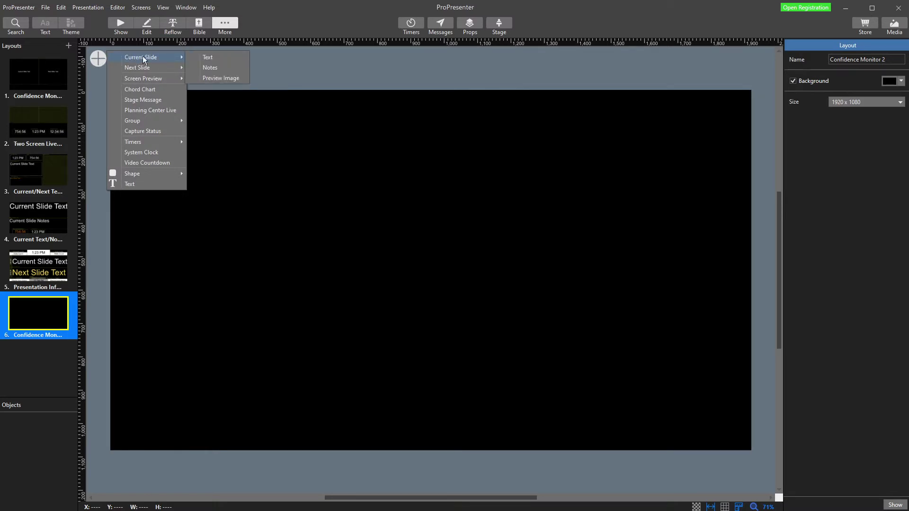
pyautogui.click(239, 61)
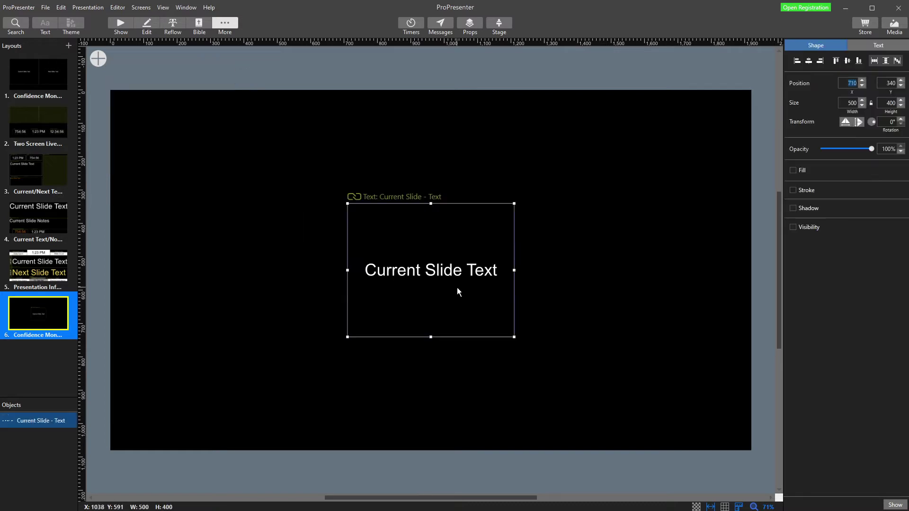
pyautogui.moveTo(458, 290); pyautogui.dragTo(220, 173)
pyautogui.moveTo(278, 223); pyautogui.dragTo(431, 287)
# Step: Add the current slide's notes directly below the current slide text and enlarge the box to about 960 × 313
pyautogui.click(98, 58)
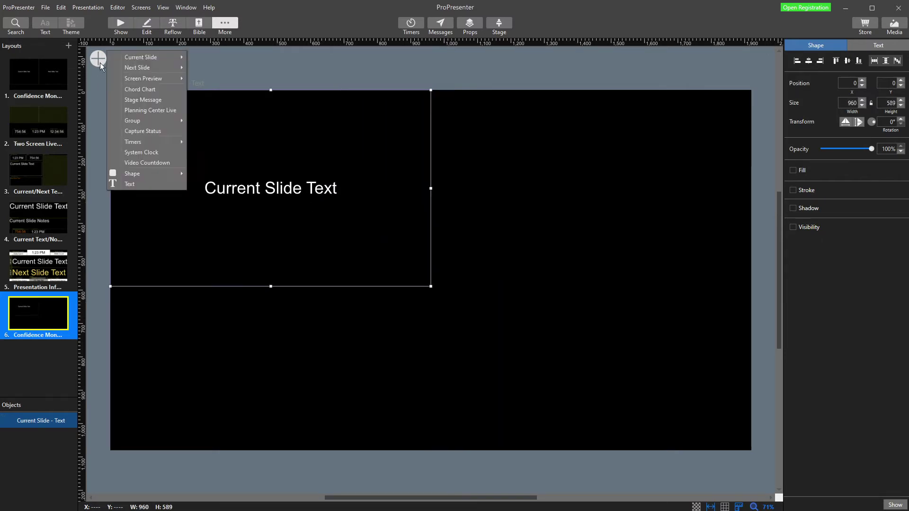
pyautogui.moveTo(155, 56)
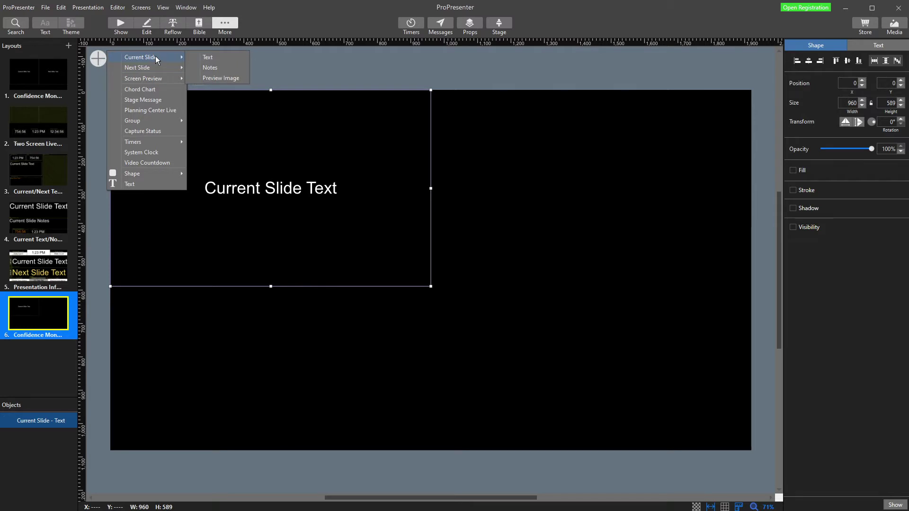
pyautogui.click(208, 69)
pyautogui.moveTo(466, 269); pyautogui.dragTo(242, 315)
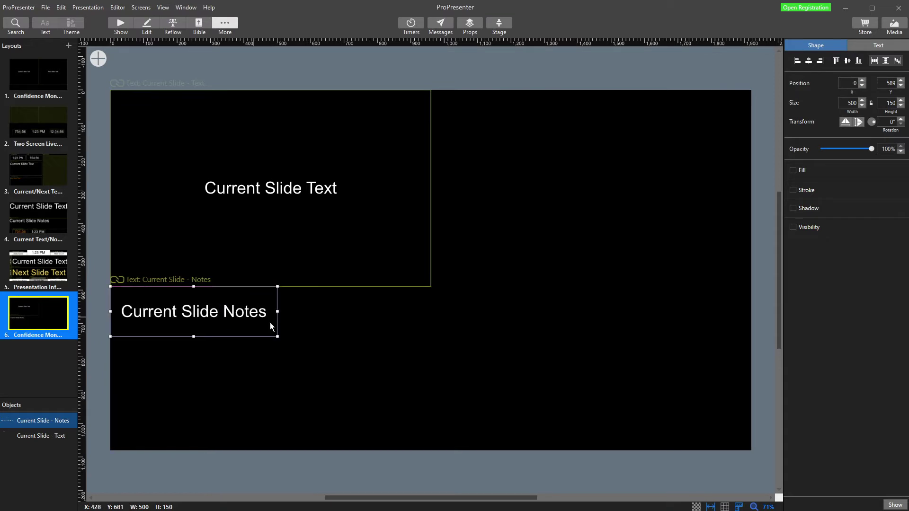
pyautogui.moveTo(281, 338); pyautogui.dragTo(428, 391)
# Step: Shorten the current slide text box to about 355 high, then place the notes directly beneath it and extend them to about 466 high
pyautogui.click(342, 253)
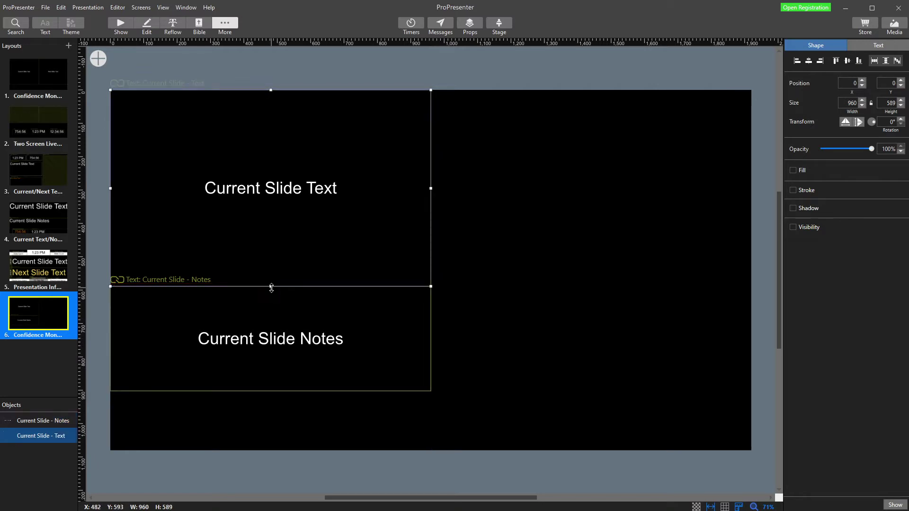
pyautogui.moveTo(271, 286); pyautogui.dragTo(271, 207)
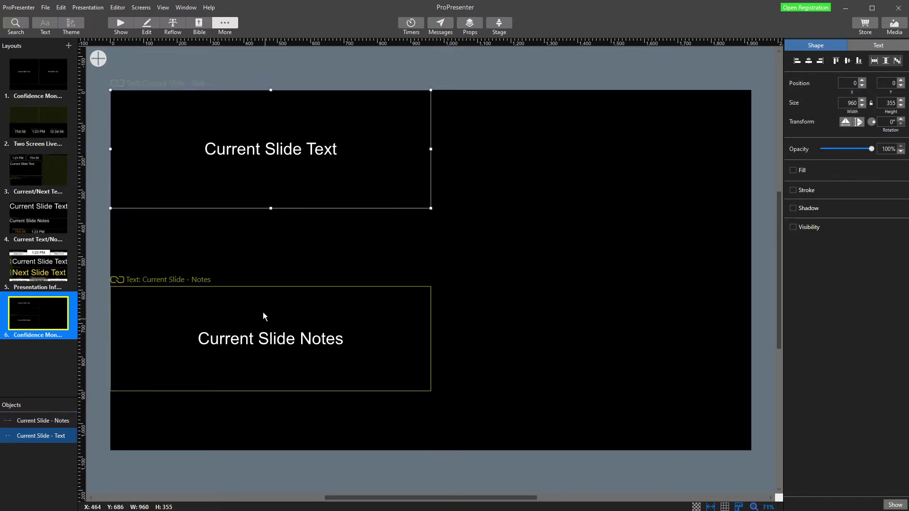
pyautogui.moveTo(264, 317); pyautogui.dragTo(263, 219)
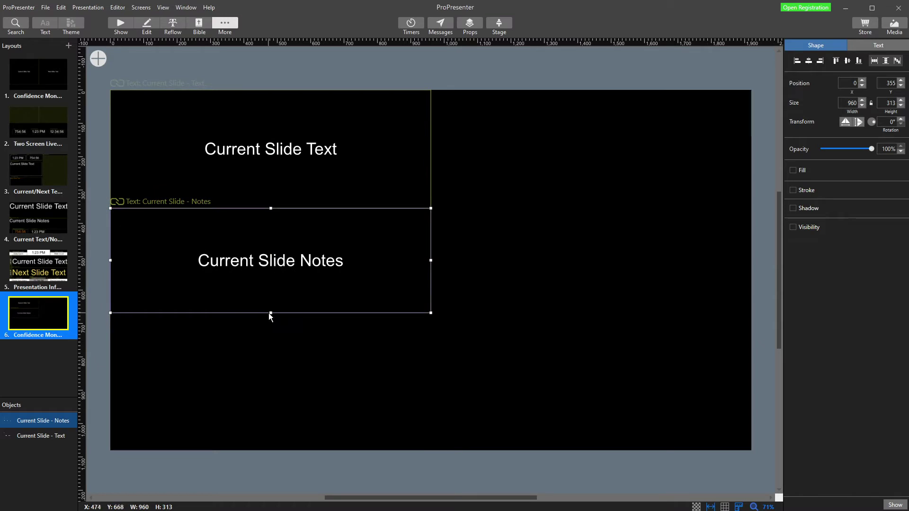
pyautogui.moveTo(271, 315); pyautogui.dragTo(276, 374)
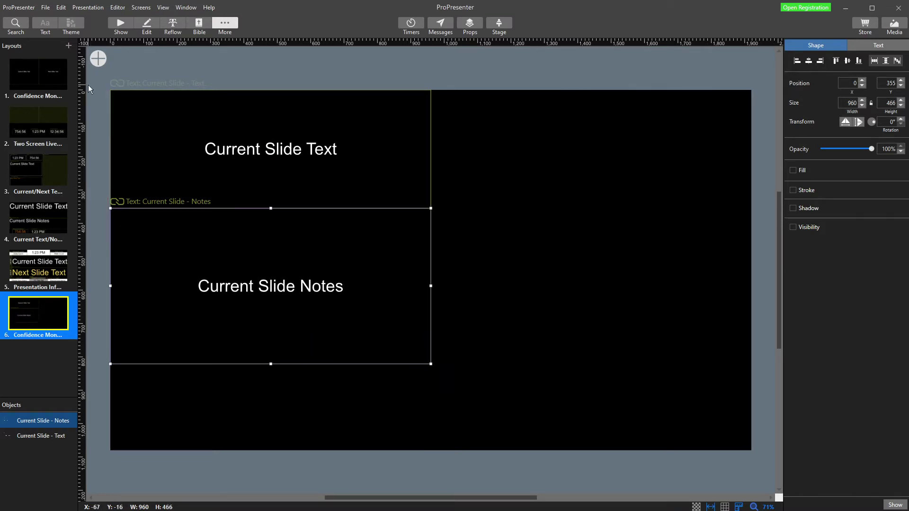
# Step: Add the next slide's text in the layout's upper-right corner, sized about 960 × 355 to match the current slide text
pyautogui.click(97, 58)
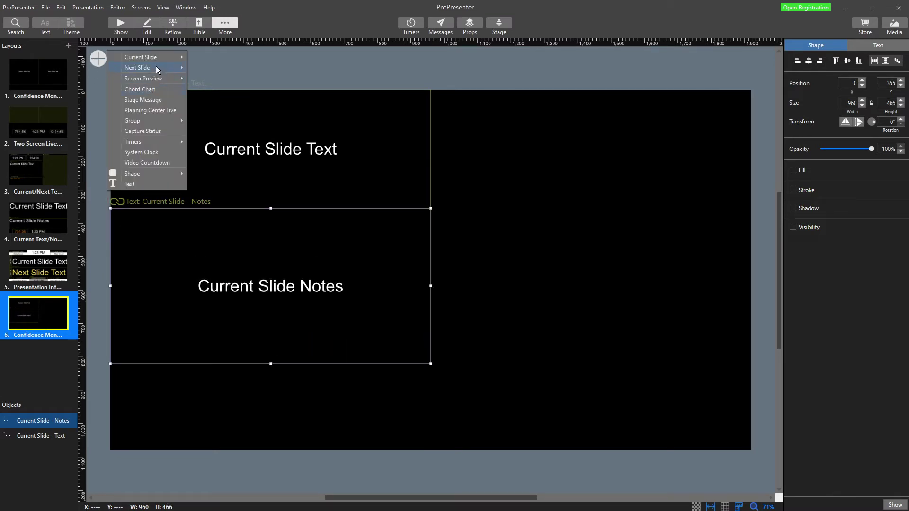
pyautogui.moveTo(155, 67)
pyautogui.click(205, 69)
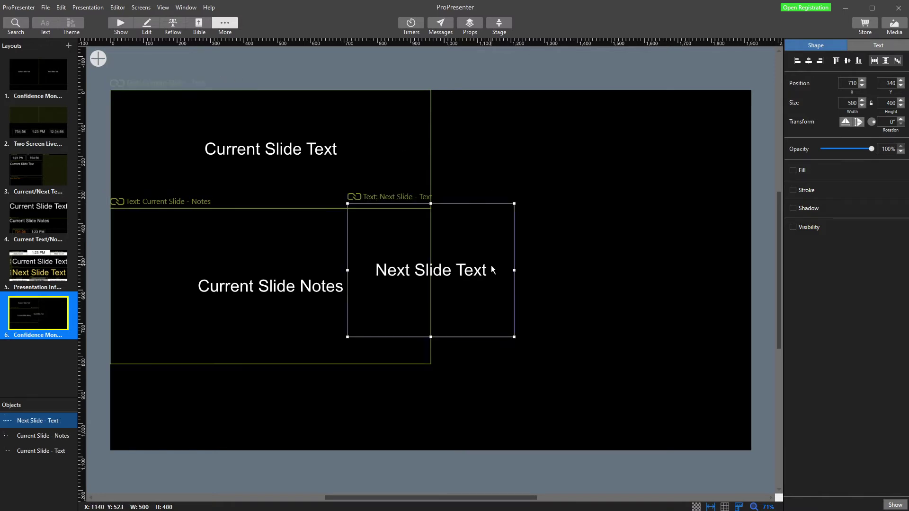
pyautogui.moveTo(491, 269); pyautogui.dragTo(573, 152)
pyautogui.moveTo(597, 223); pyautogui.dragTo(751, 208)
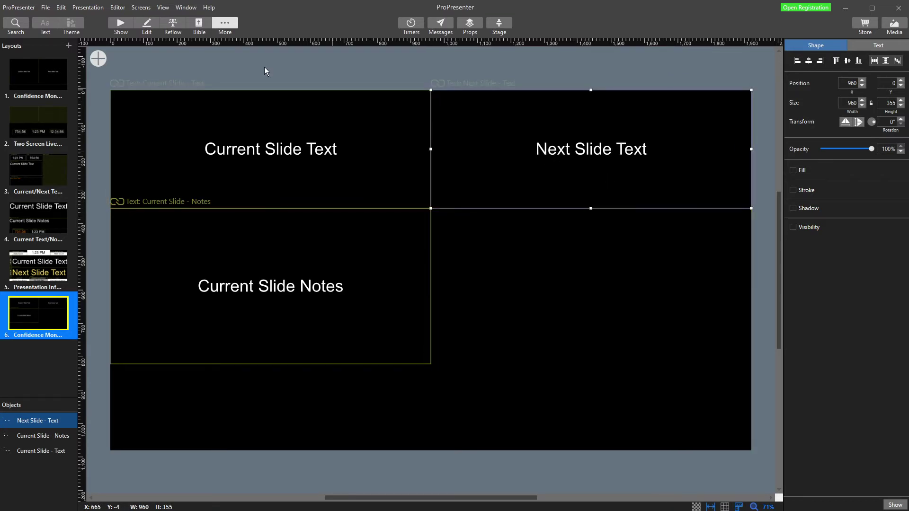
# Step: Add the next slide's notes directly below the next slide text, sized about 960 × 466 to match the current slide notes
pyautogui.click(98, 58)
pyautogui.moveTo(163, 67)
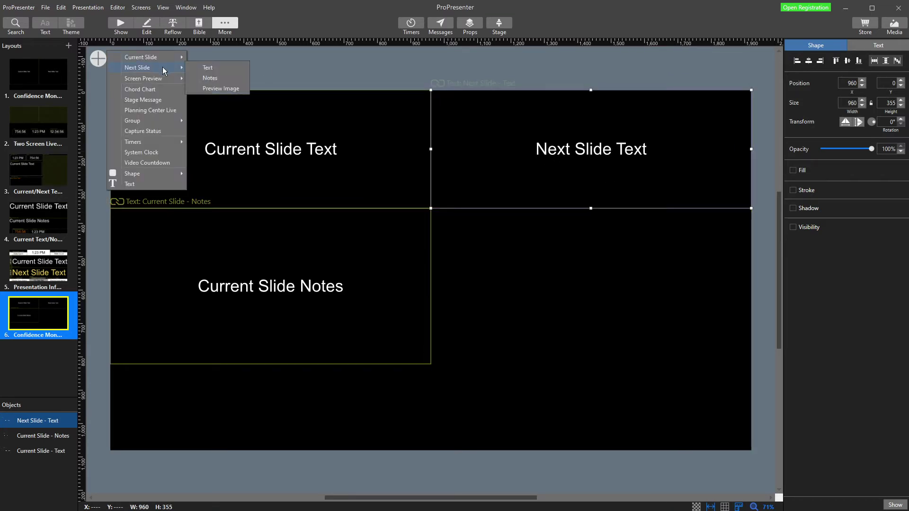
pyautogui.click(216, 83)
pyautogui.moveTo(446, 270); pyautogui.dragTo(530, 235)
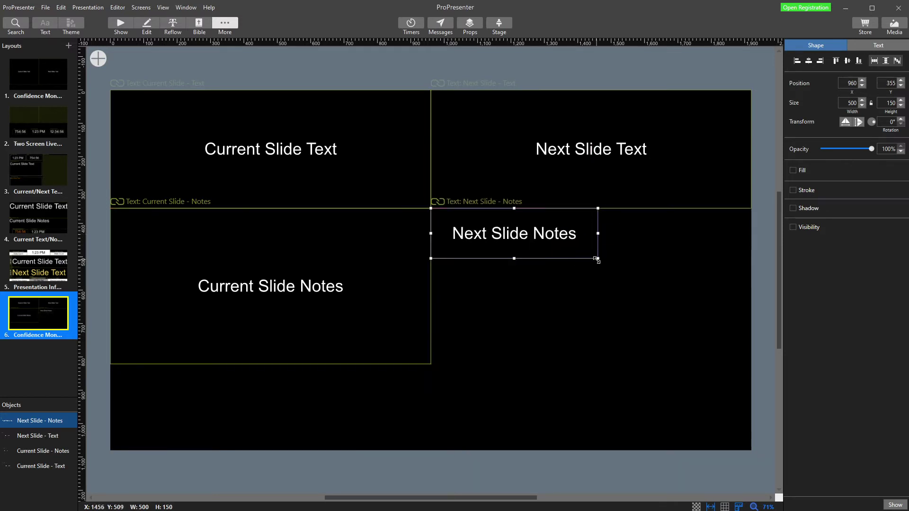
pyautogui.moveTo(596, 259); pyautogui.dragTo(751, 365)
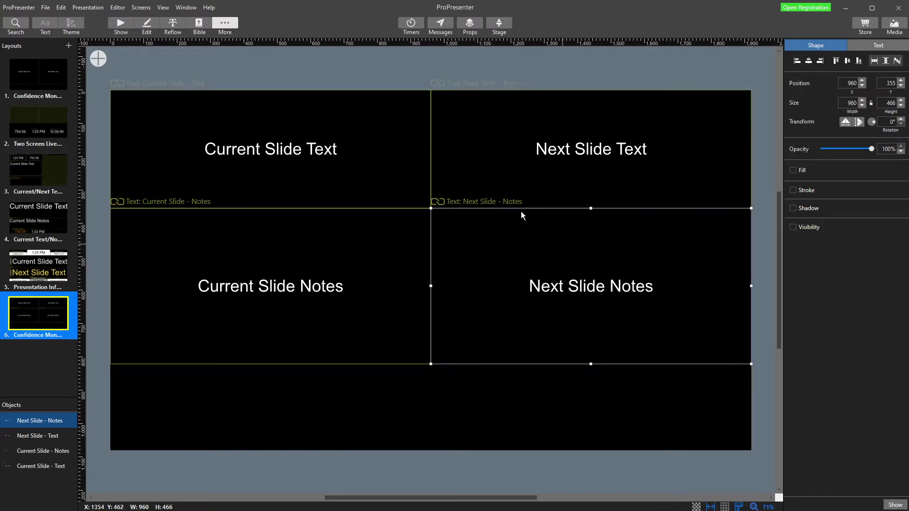
# Step: Review the timers that are set up and could be linked to the stage layout
pyautogui.click(102, 60)
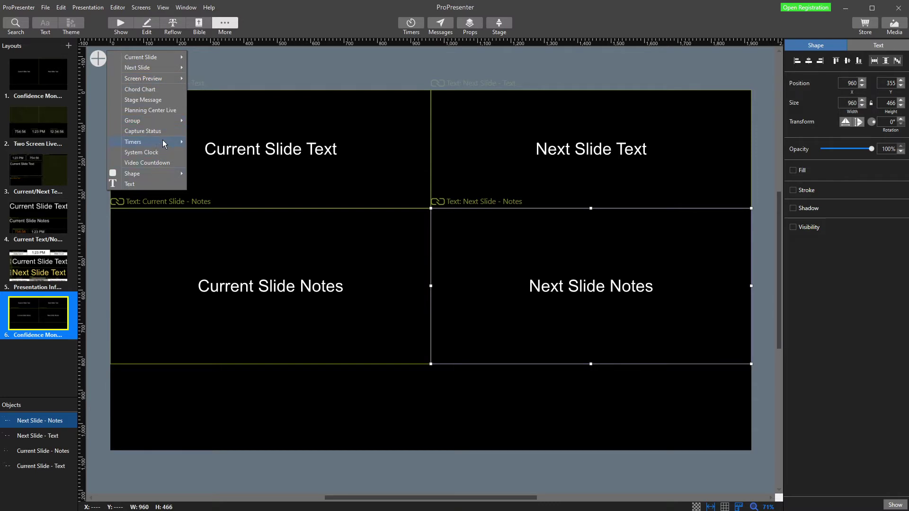
pyautogui.moveTo(163, 140)
pyautogui.click(411, 24)
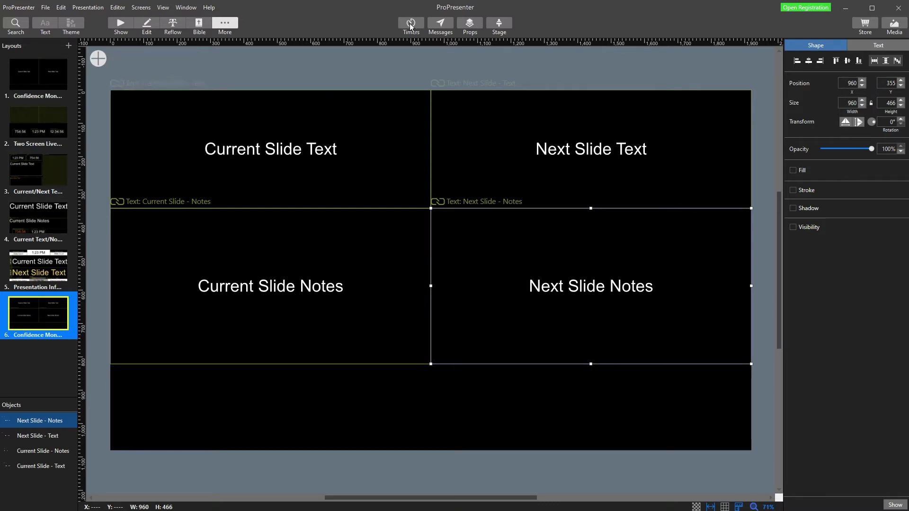
pyautogui.click(411, 26)
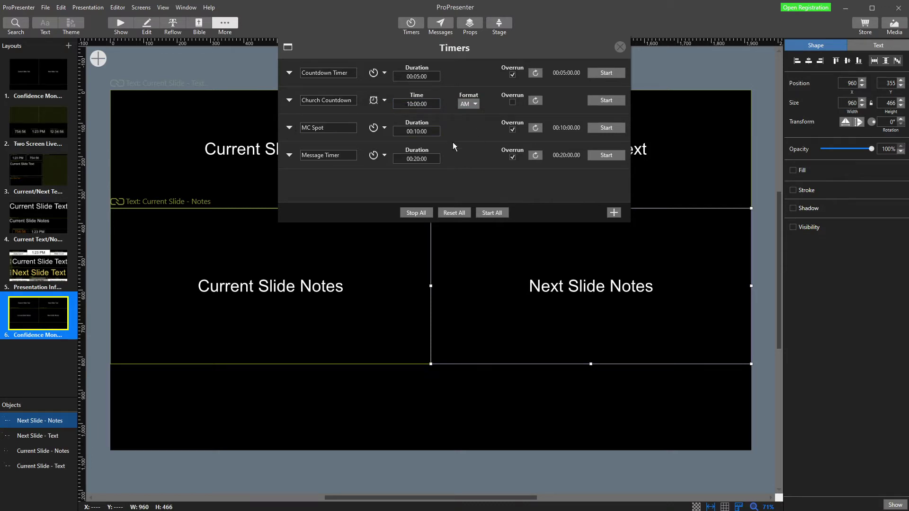
pyautogui.click(621, 48)
# Step: Add a system clock centred below the notes boxes, about 557 × 259, with its text size set to 91
pyautogui.click(98, 59)
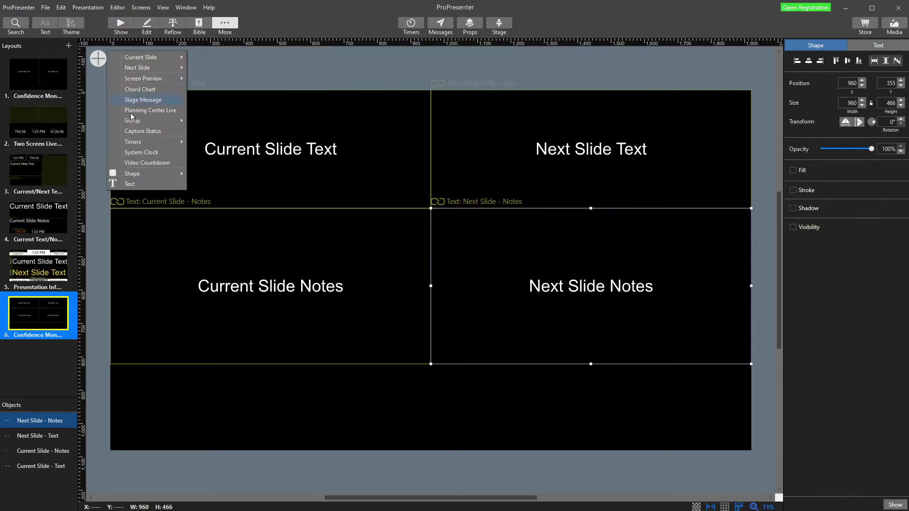
pyautogui.click(145, 153)
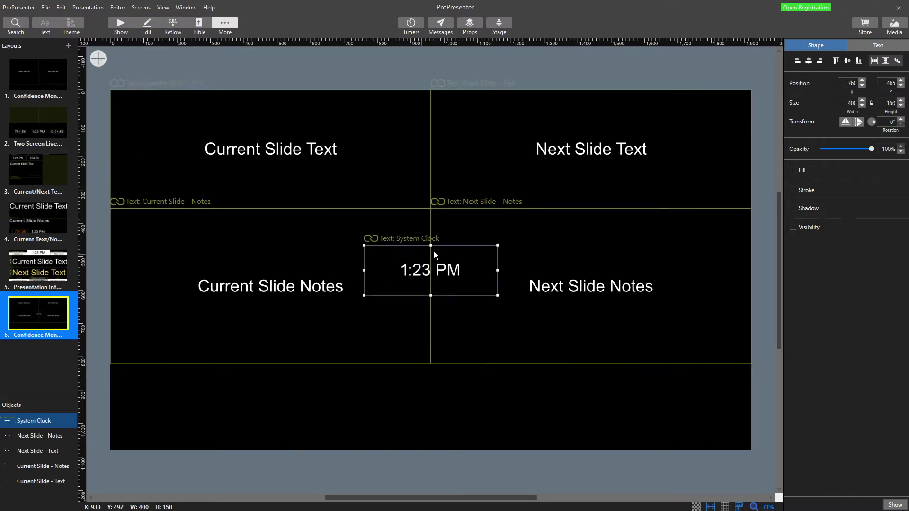
pyautogui.moveTo(436, 267); pyautogui.dragTo(436, 380)
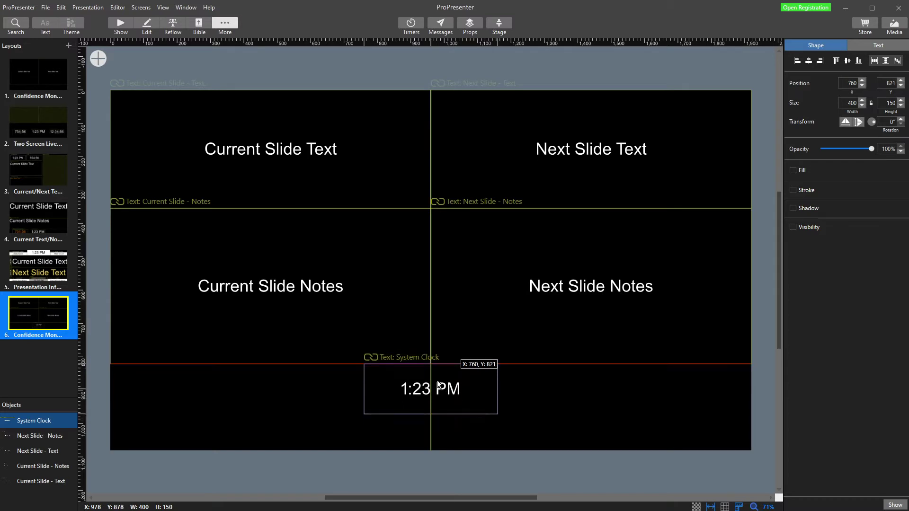
pyautogui.moveTo(497, 414); pyautogui.dragTo(550, 451)
pyautogui.moveTo(452, 407); pyautogui.dragTo(423, 405)
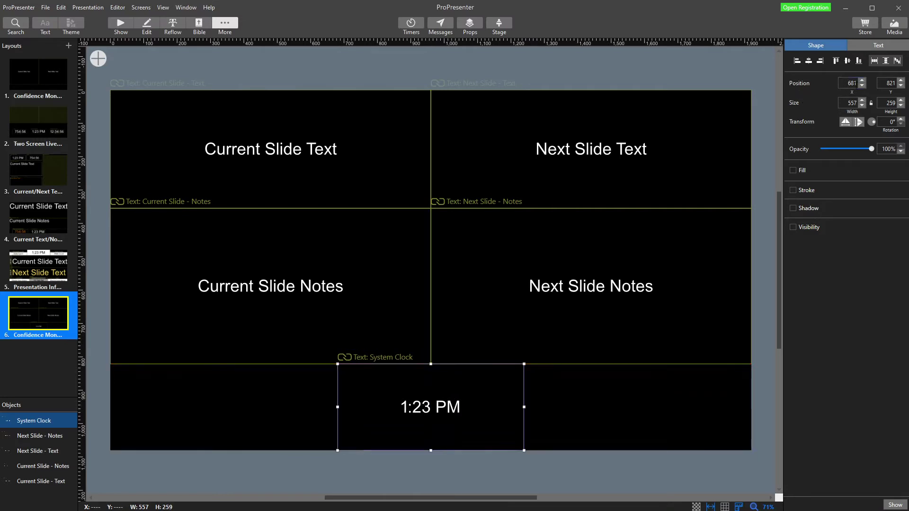
pyautogui.click(878, 45)
pyautogui.moveTo(900, 95); pyautogui.dragTo(900, 95)
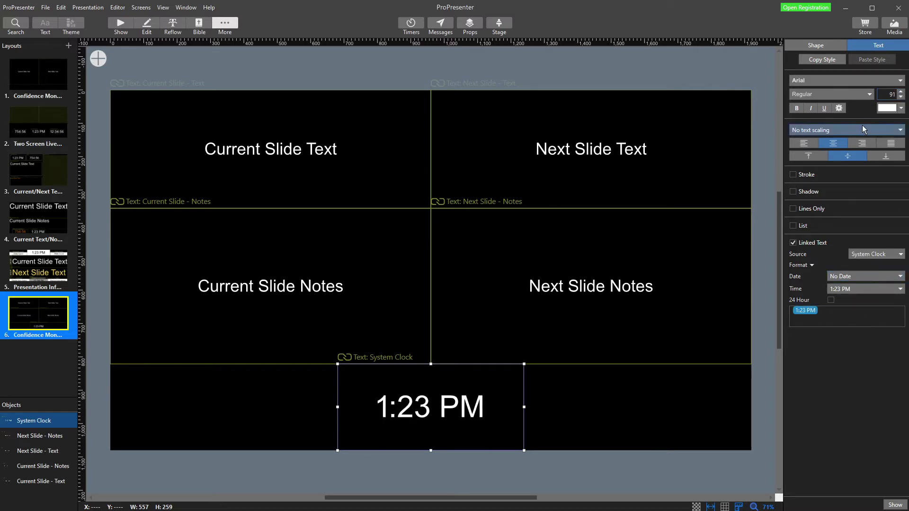
# Step: Try the 24-hour format on the system clock, then a date display in the 10/02/2021 style
pyautogui.click(830, 300)
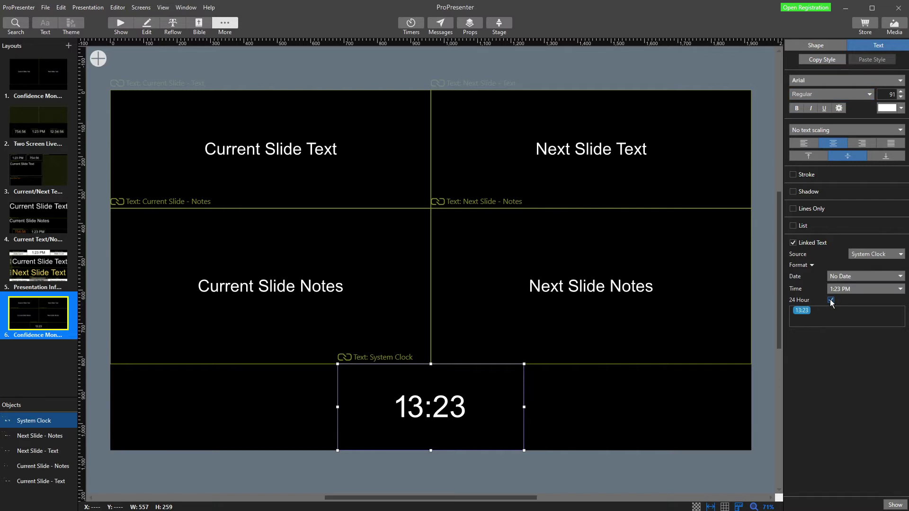
pyautogui.click(831, 301)
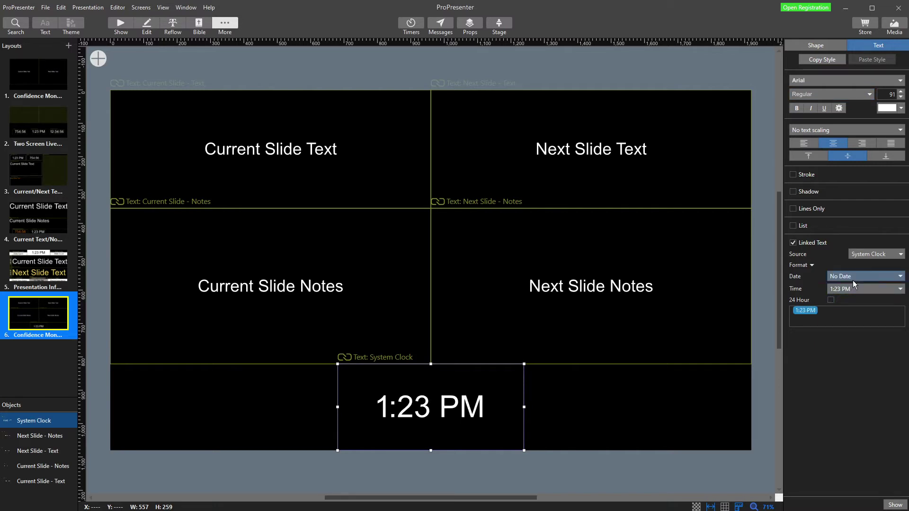
pyautogui.click(853, 280)
pyautogui.click(853, 294)
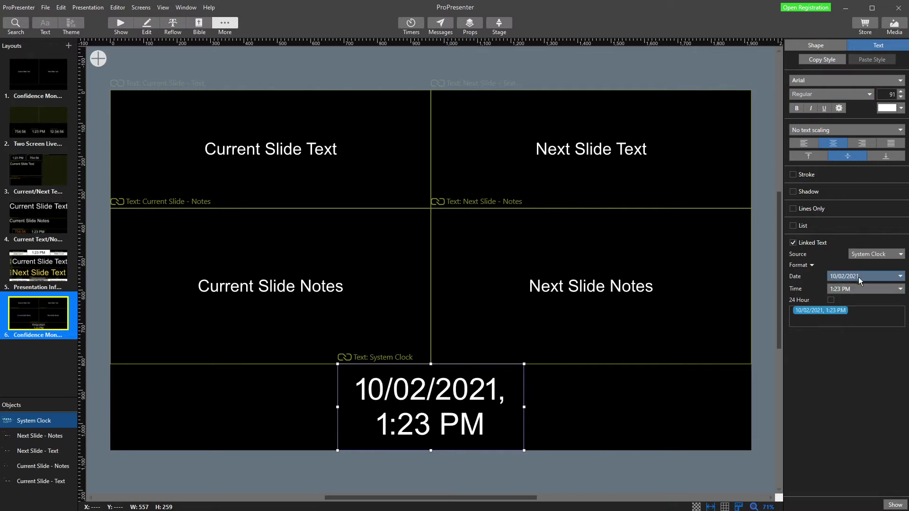
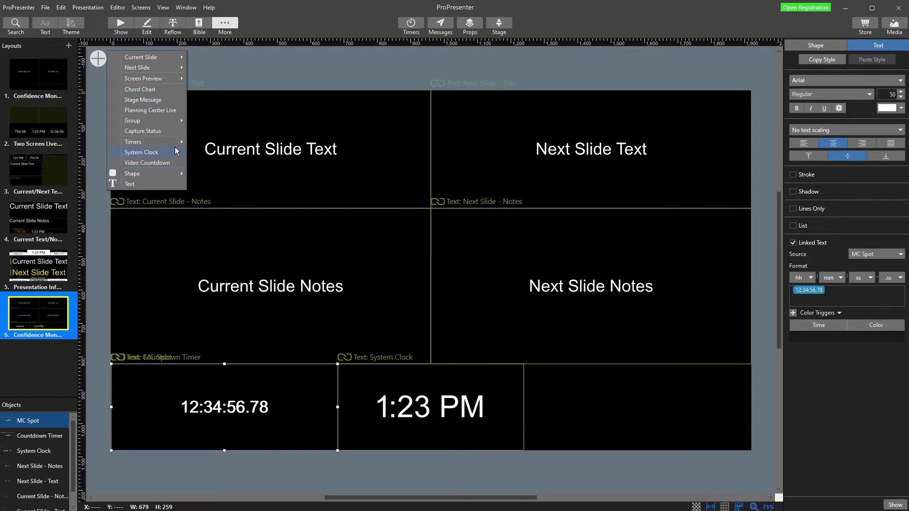
# Step: Add the Message Timer in the layout's lower-left corner over the other timers and enlarge it to about 681 × 259
pyautogui.moveTo(175, 145)
pyautogui.click(222, 172)
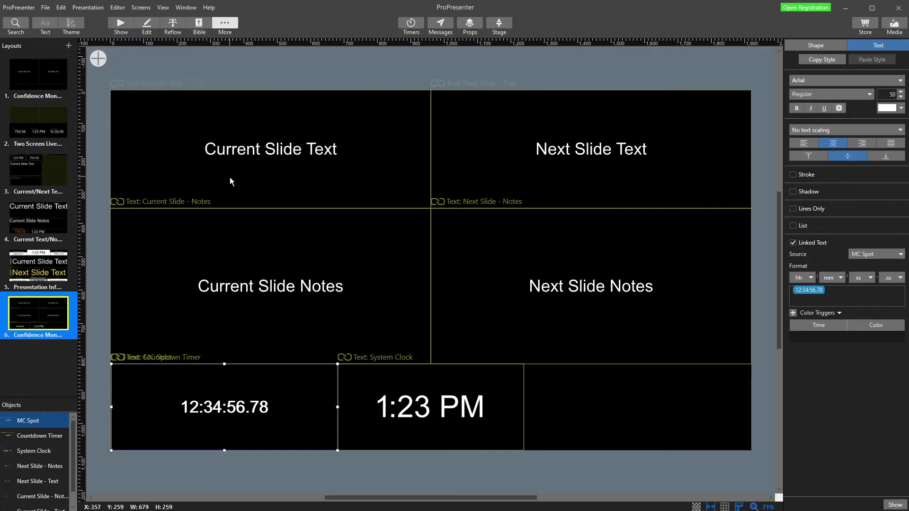
pyautogui.moveTo(436, 257); pyautogui.dragTo(180, 395)
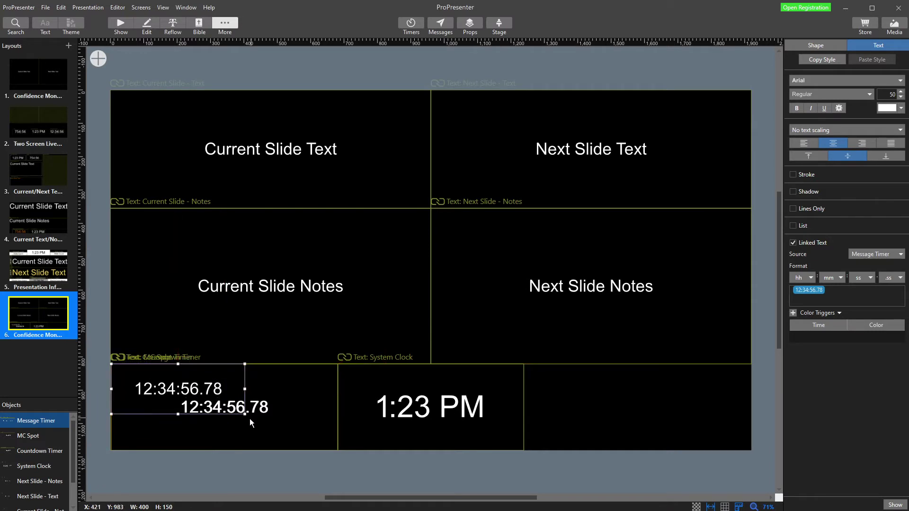
pyautogui.moveTo(245, 415); pyautogui.dragTo(339, 450)
# Step: Look through the layout's object list to identify the three overlapping timers
pyautogui.scroll(-1, 41, 451)
pyautogui.scroll(1, 53, 465)
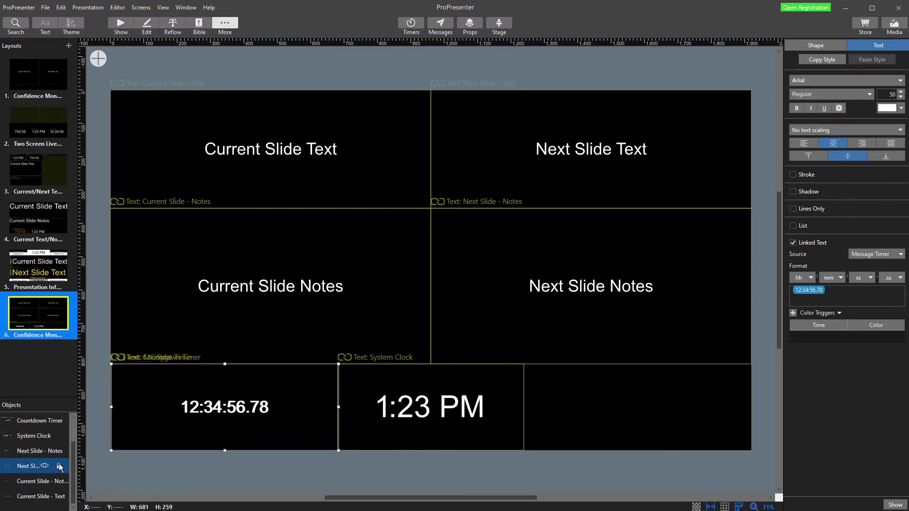
pyautogui.scroll(-1, 36, 469)
pyautogui.scroll(1, 35, 480)
pyautogui.scroll(-1, 35, 481)
pyautogui.scroll(1, 36, 415)
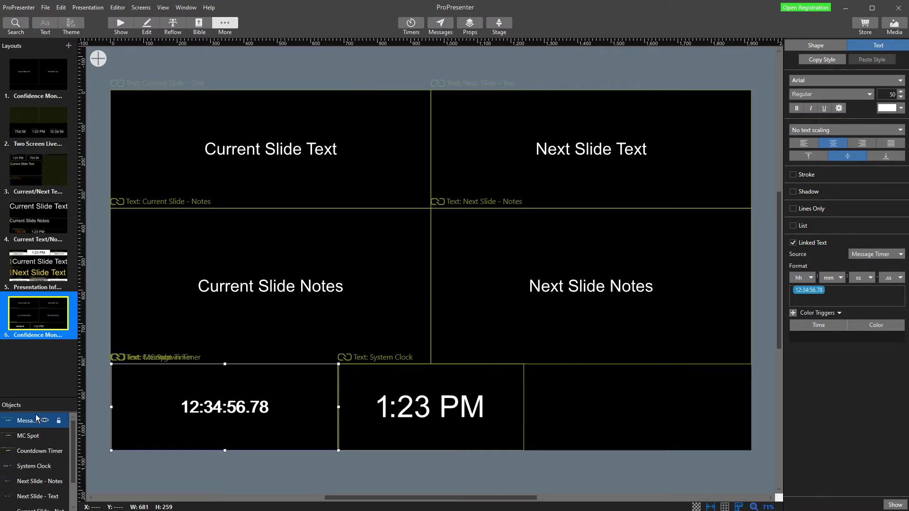
pyautogui.click(26, 433)
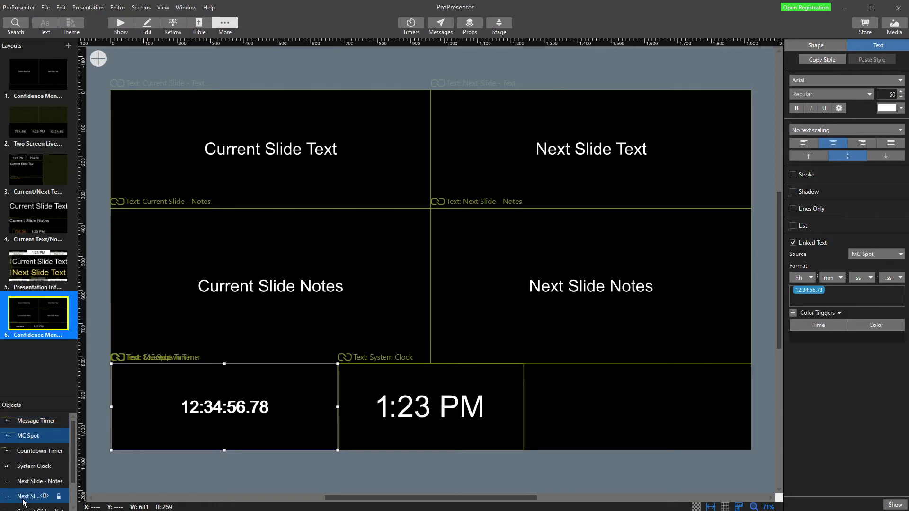
# Step: Set the Countdown Timer's text size to 85
pyautogui.click(29, 451)
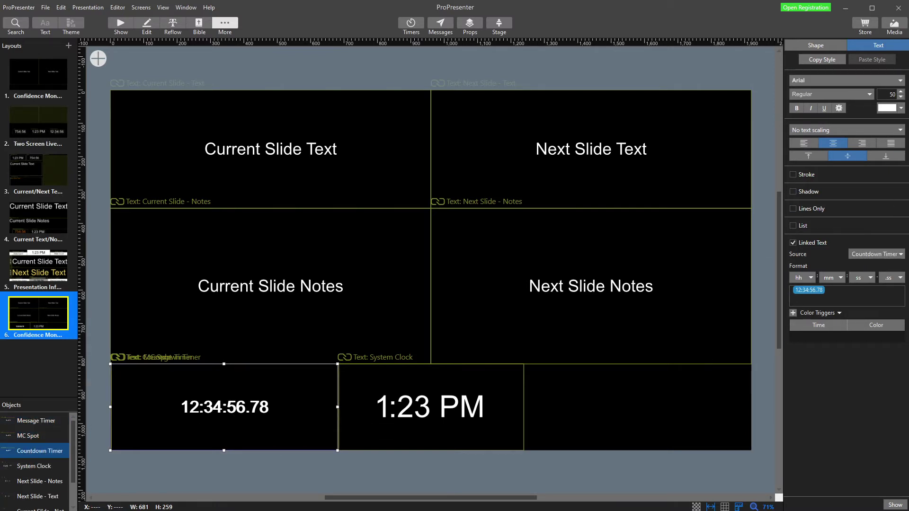
pyautogui.scroll(10, 901, 95)
pyautogui.scroll(20, 902, 94)
pyautogui.scroll(4, 902, 94)
pyautogui.scroll(-2, 901, 97)
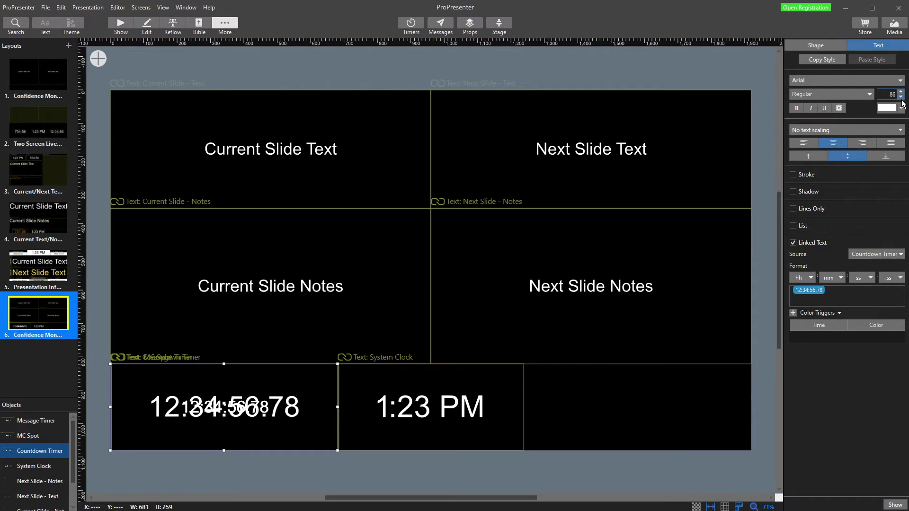
# Step: Format the Countdown Timer to show only minutes and seconds, and copy its text style
pyautogui.click(812, 279)
pyautogui.click(807, 291)
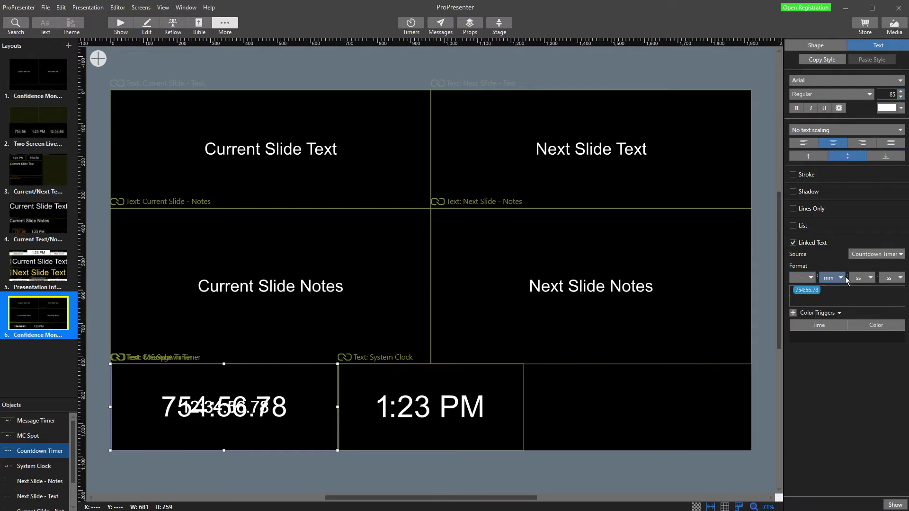
pyautogui.click(899, 278)
pyautogui.click(890, 290)
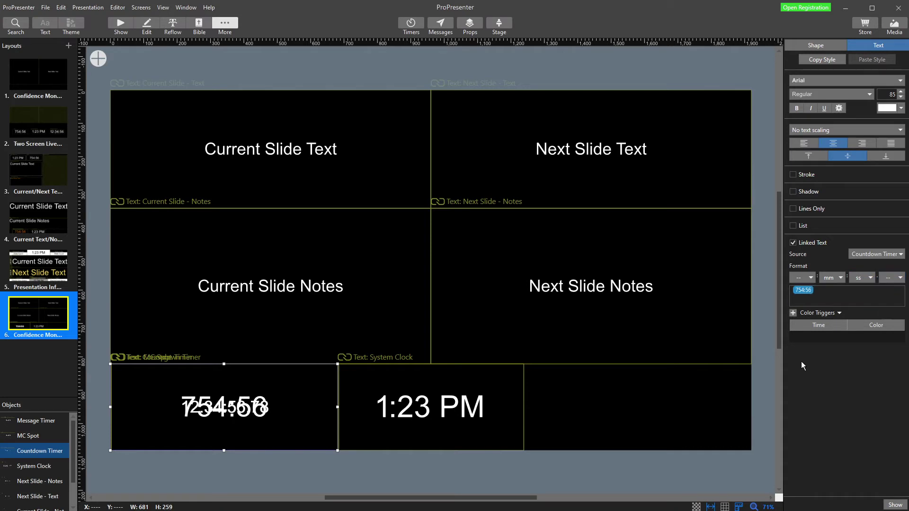
pyautogui.click(822, 60)
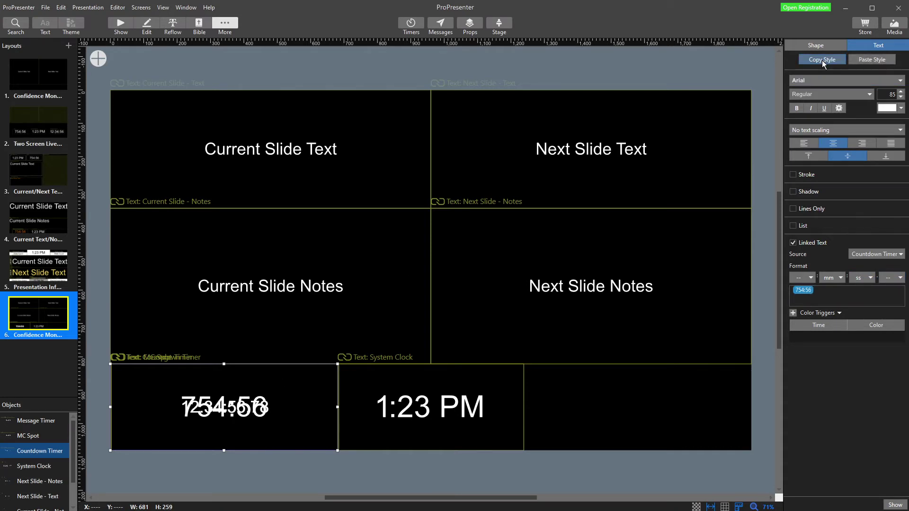
# Step: Paste the copied text style onto the MC Spot timer and format it to show only minutes and seconds
pyautogui.click(34, 437)
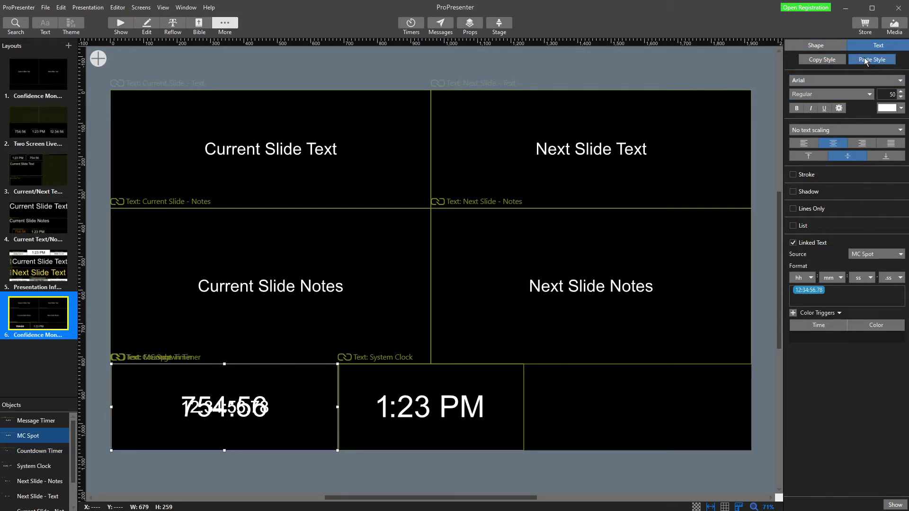
pyautogui.click(865, 60)
pyautogui.click(802, 278)
pyautogui.click(810, 292)
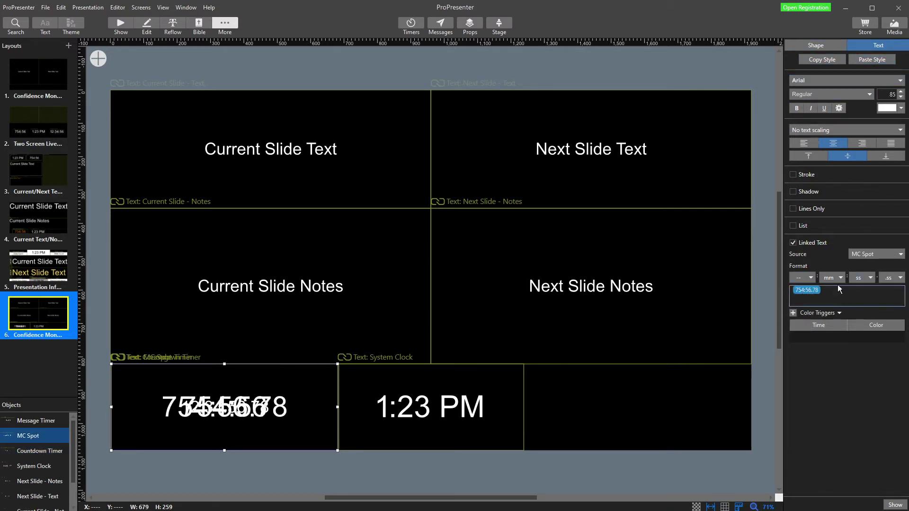
pyautogui.click(891, 277)
pyautogui.click(890, 294)
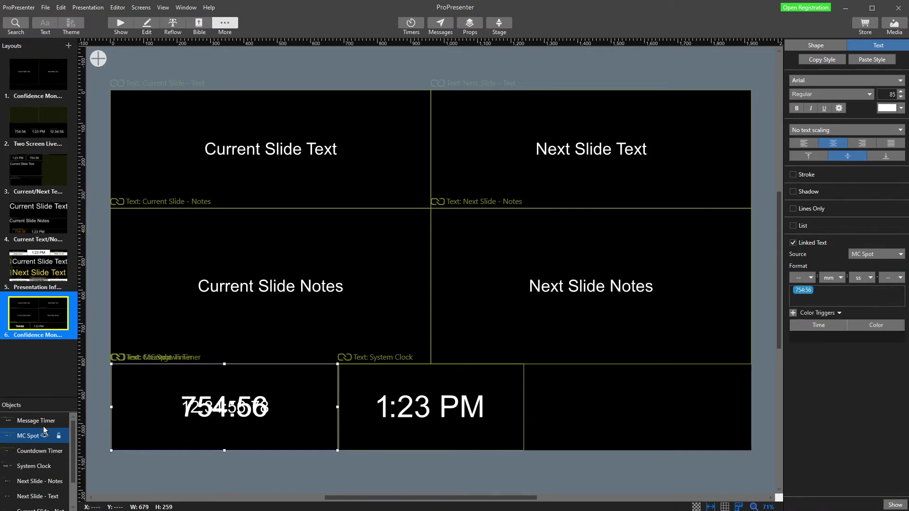
# Step: Paste the same text style onto the Message Timer and limit its format to minutes and seconds
pyautogui.click(44, 421)
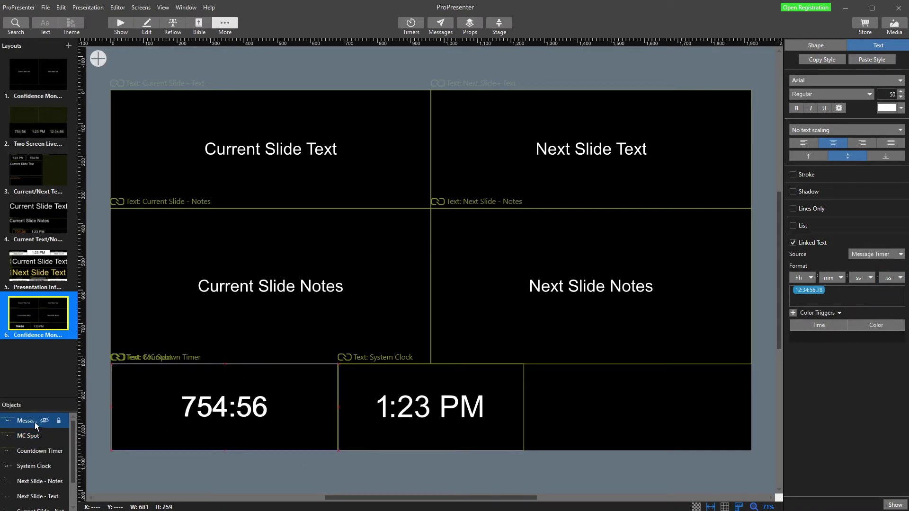
pyautogui.click(44, 421)
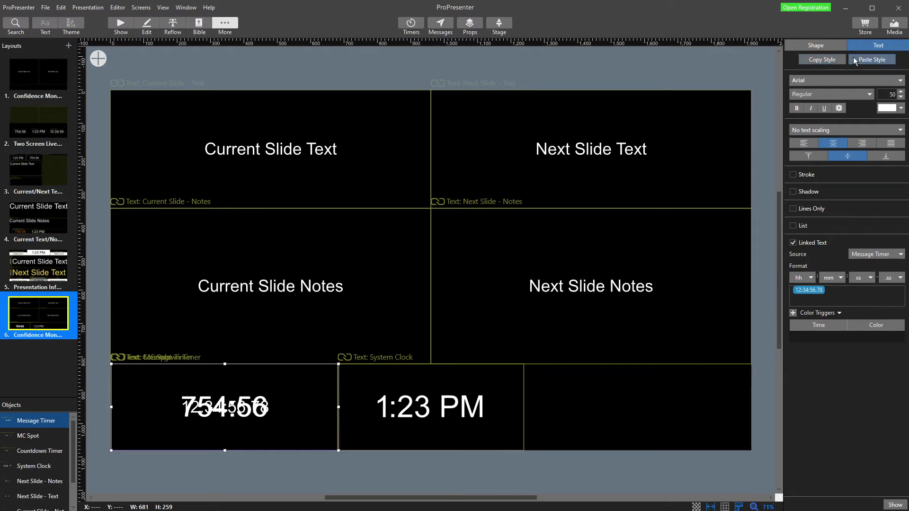
pyautogui.click(860, 58)
pyautogui.click(801, 278)
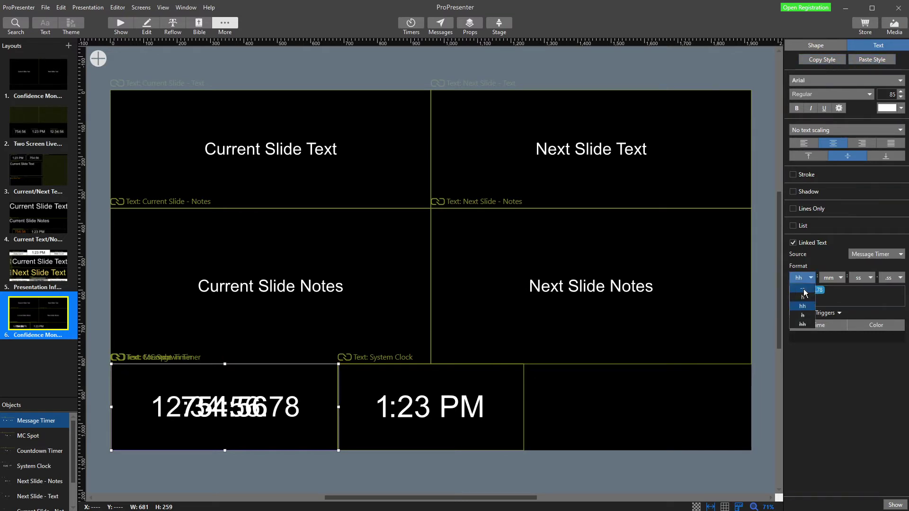
pyautogui.click(802, 288)
pyautogui.click(890, 278)
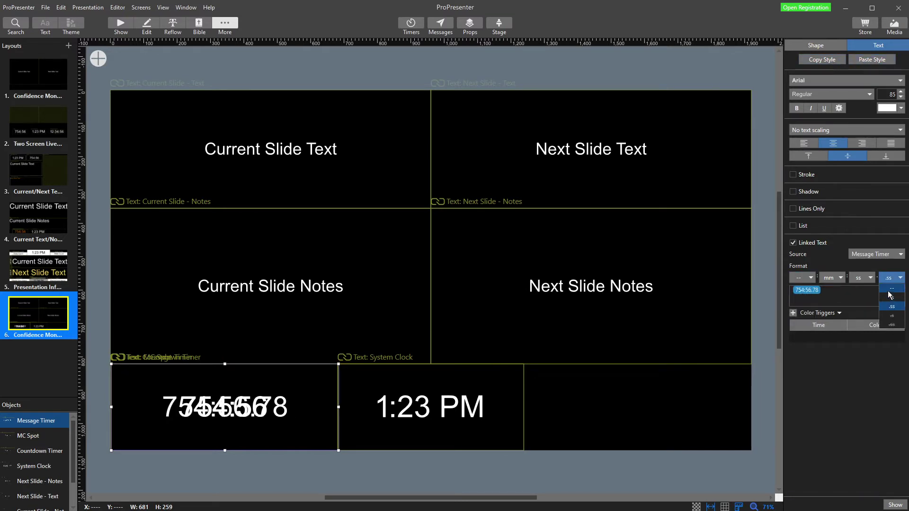
pyautogui.click(889, 292)
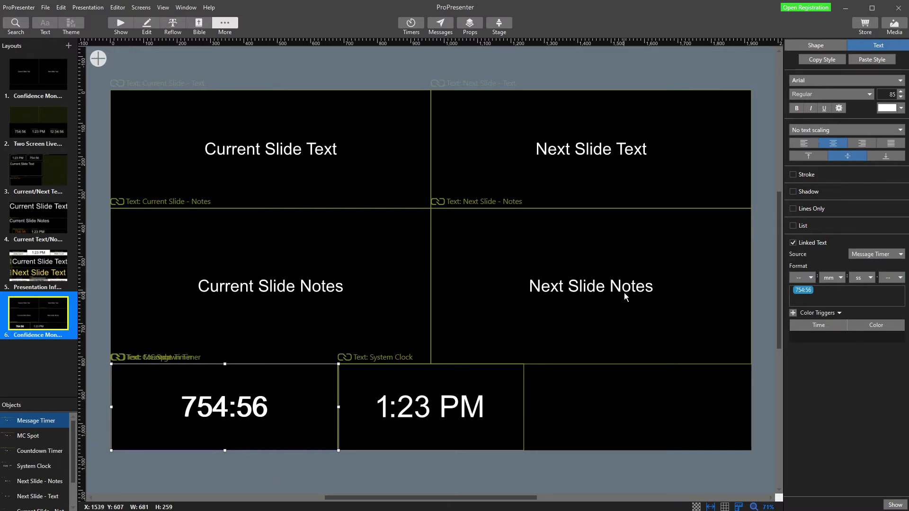
# Step: Enable Visibility for the Message Timer object so it shows only when all conditions are met, with Message Timer set to Is running
pyautogui.click(822, 45)
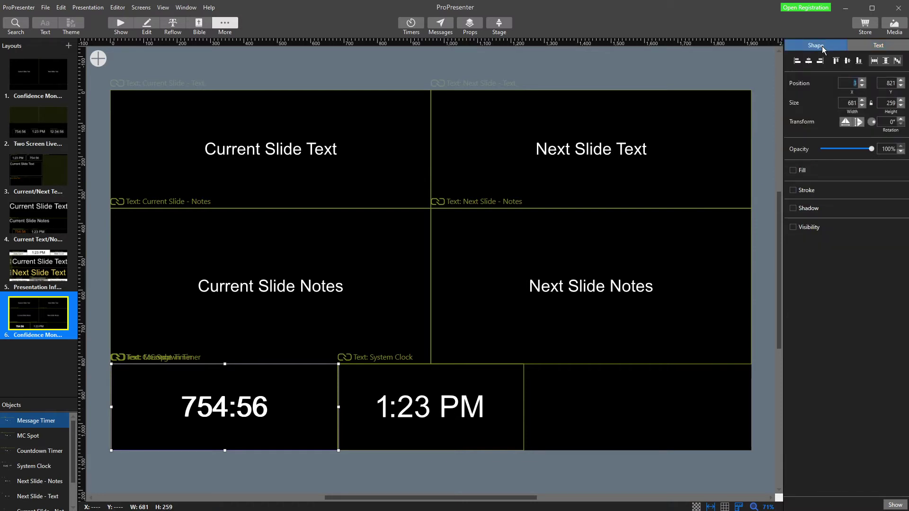
pyautogui.click(793, 228)
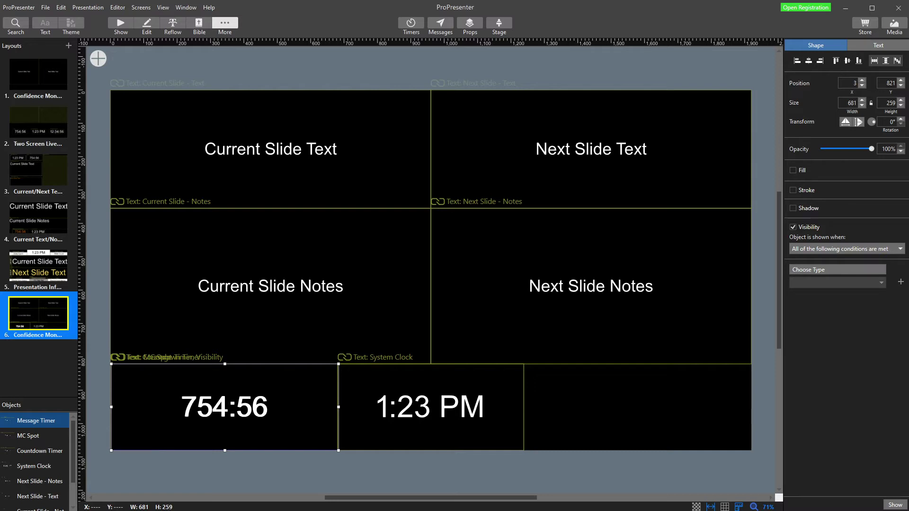
pyautogui.click(854, 250)
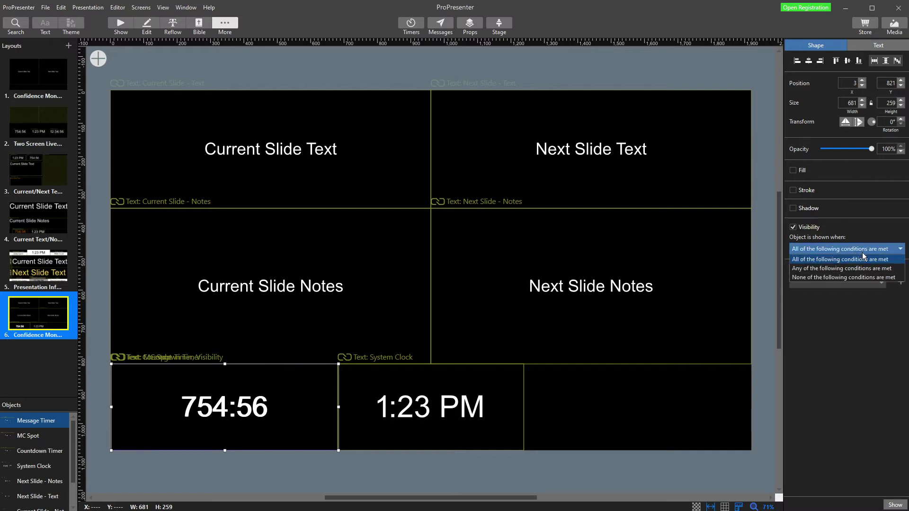
pyautogui.click(828, 259)
pyautogui.click(823, 273)
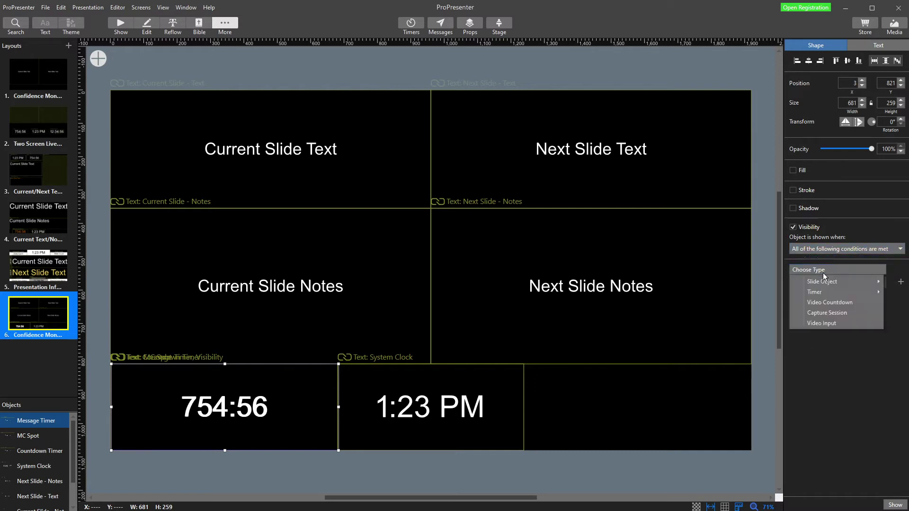
pyautogui.moveTo(834, 292)
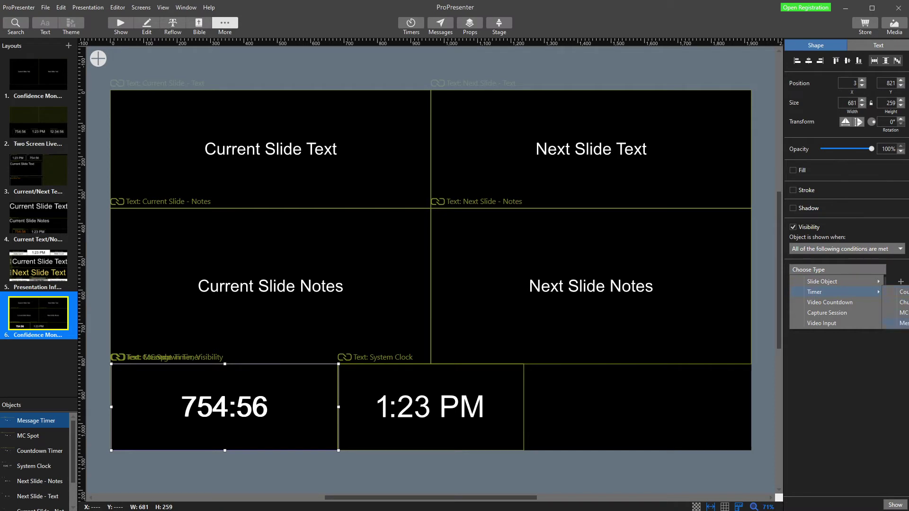
pyautogui.click(904, 323)
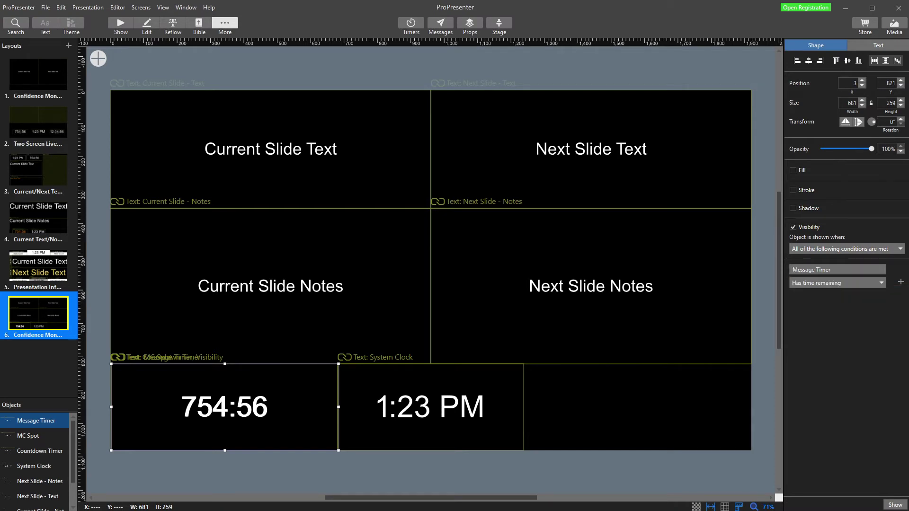
pyautogui.click(830, 285)
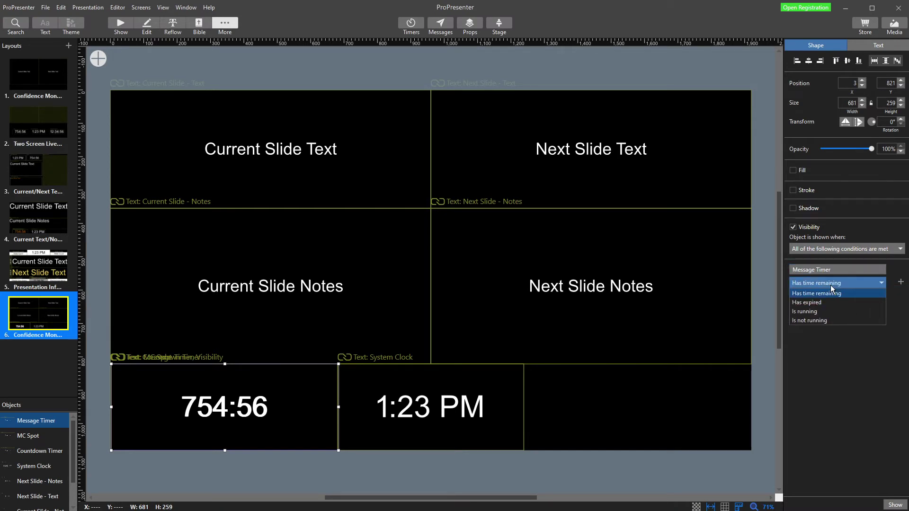
pyautogui.click(806, 314)
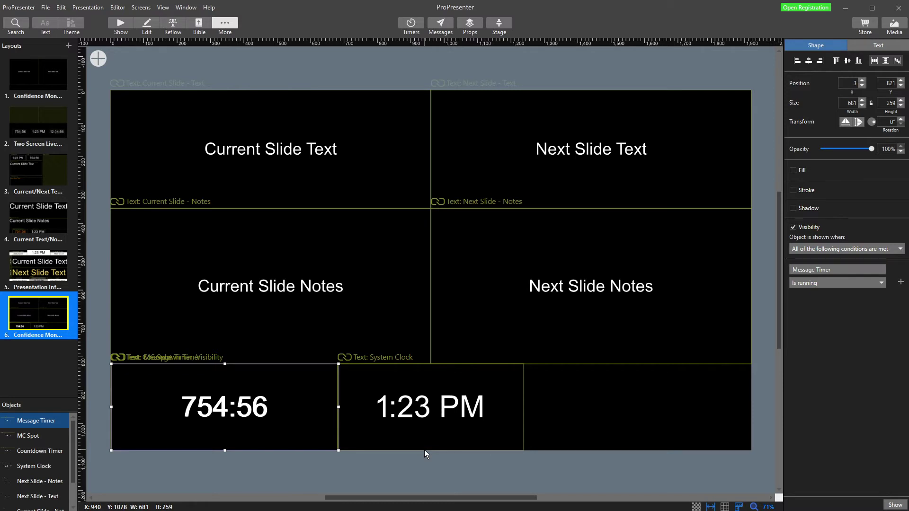
# Step: Enable Visibility for the MC Spot object with the condition that the MC Spot timer Is running
pyautogui.click(36, 438)
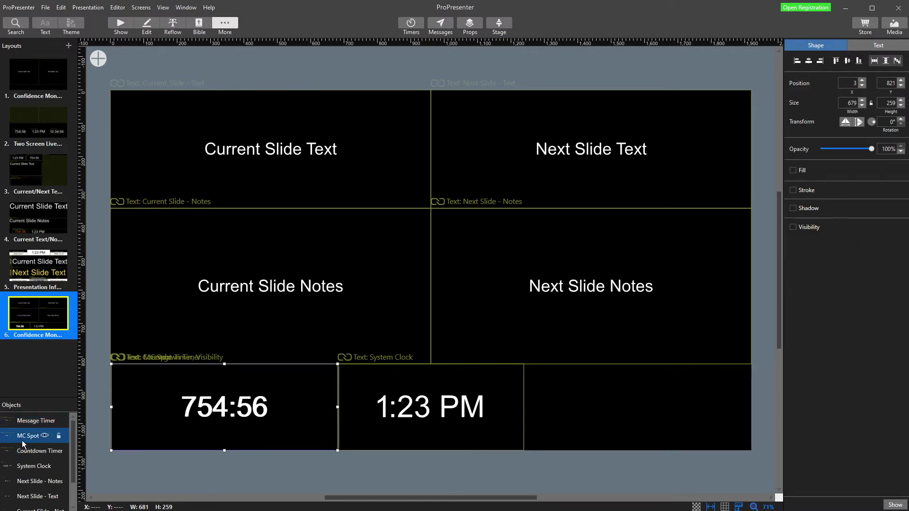
pyautogui.click(793, 227)
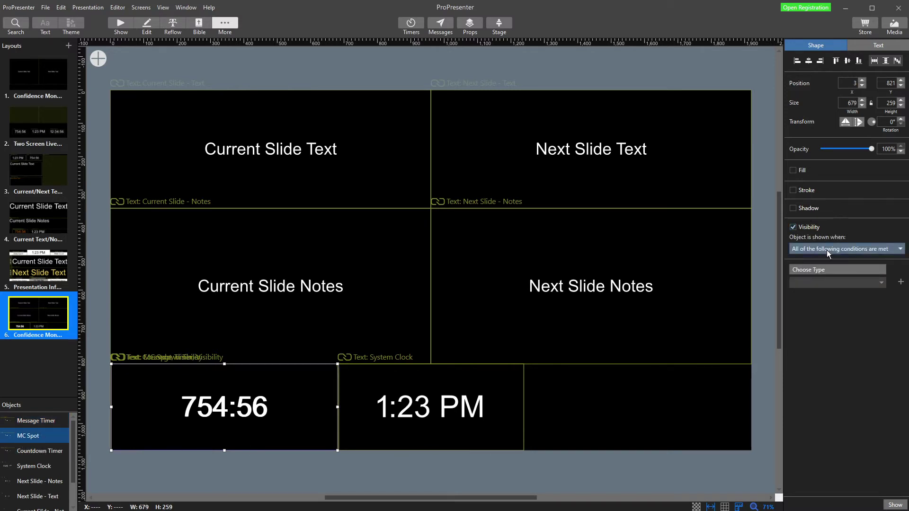
pyautogui.click(822, 269)
pyautogui.moveTo(828, 292)
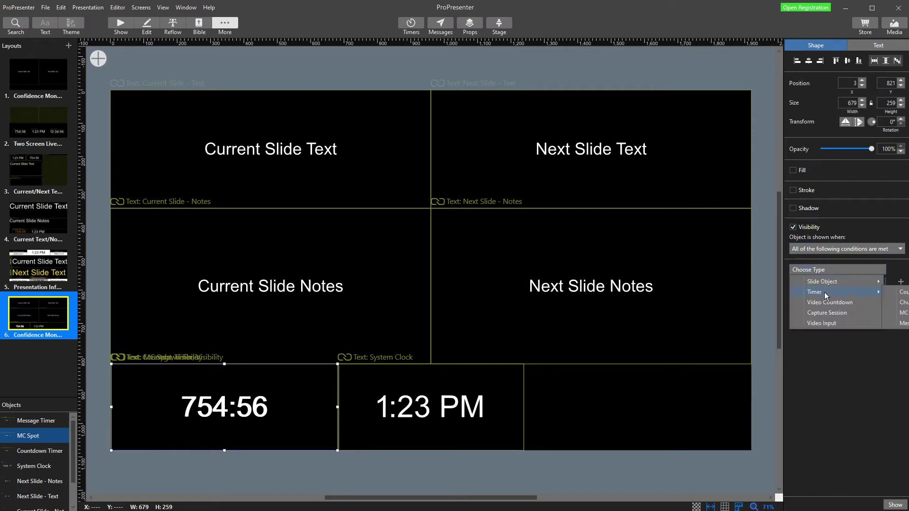
pyautogui.click(894, 292)
pyautogui.click(824, 283)
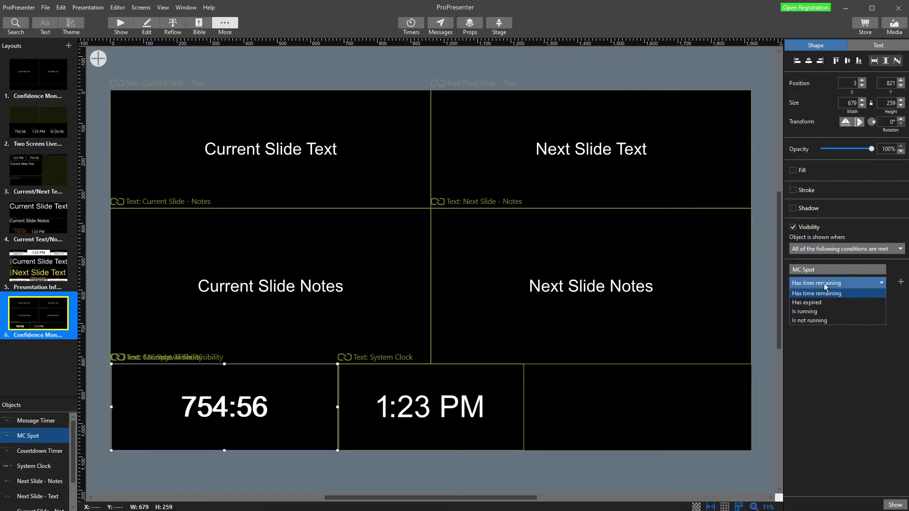
pyautogui.click(813, 311)
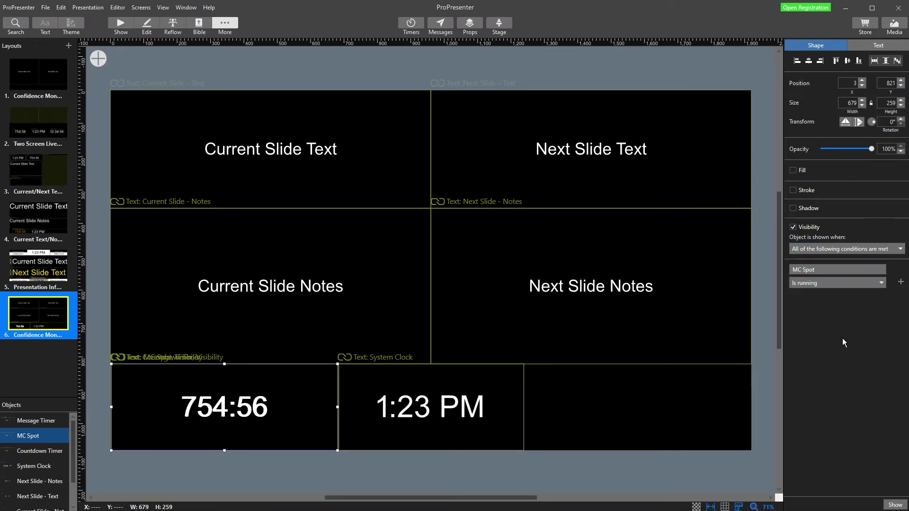
# Step: Enable Visibility for the Countdown Timer object when all conditions are met, with the Countdown Timer condition set to Has time remaining
pyautogui.click(24, 452)
pyautogui.click(793, 227)
pyautogui.click(819, 248)
pyautogui.click(818, 260)
pyautogui.click(818, 270)
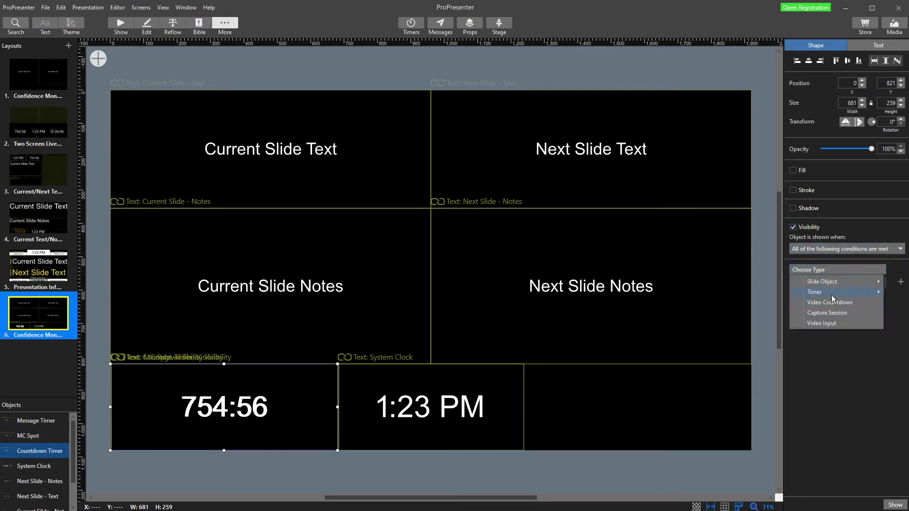
pyautogui.moveTo(831, 295)
pyautogui.click(901, 292)
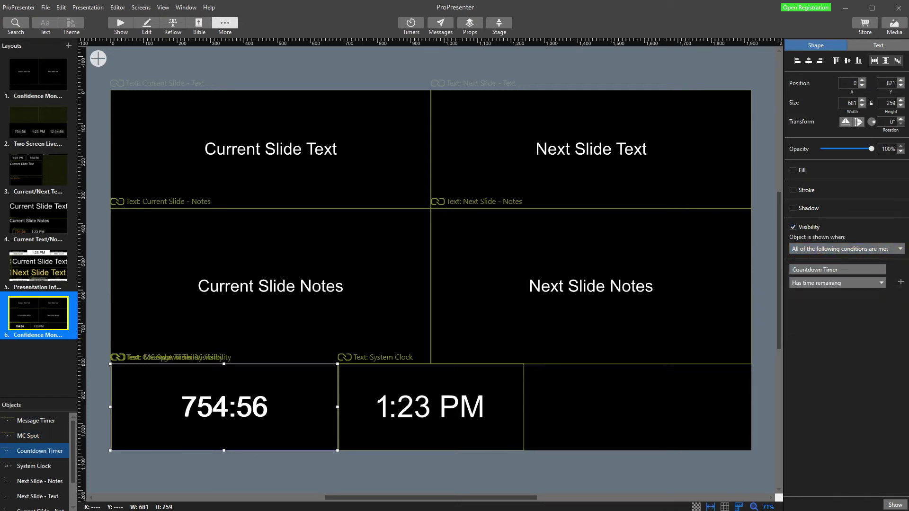
pyautogui.click(831, 283)
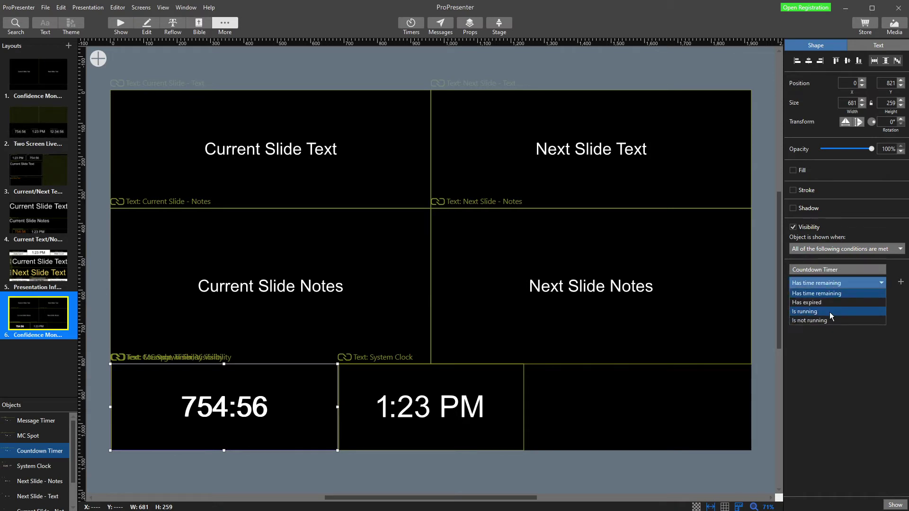
pyautogui.click(829, 311)
pyautogui.click(833, 283)
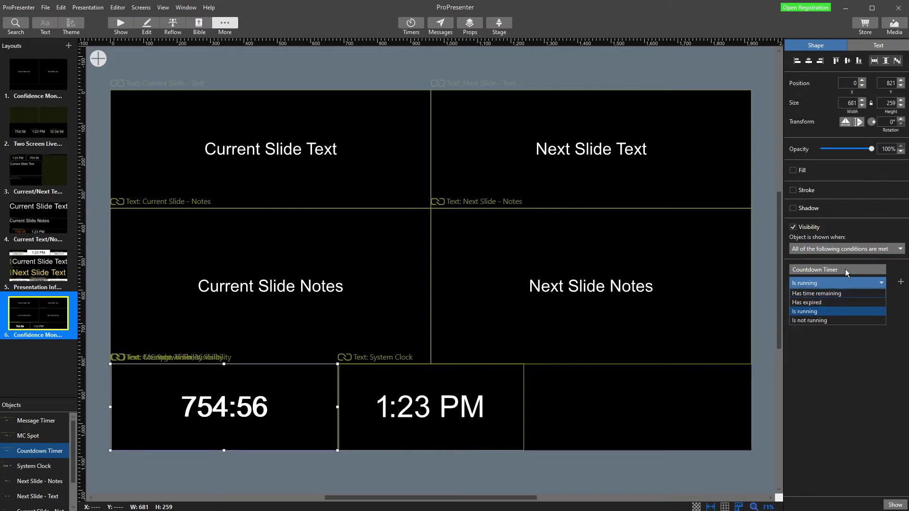
pyautogui.click(827, 293)
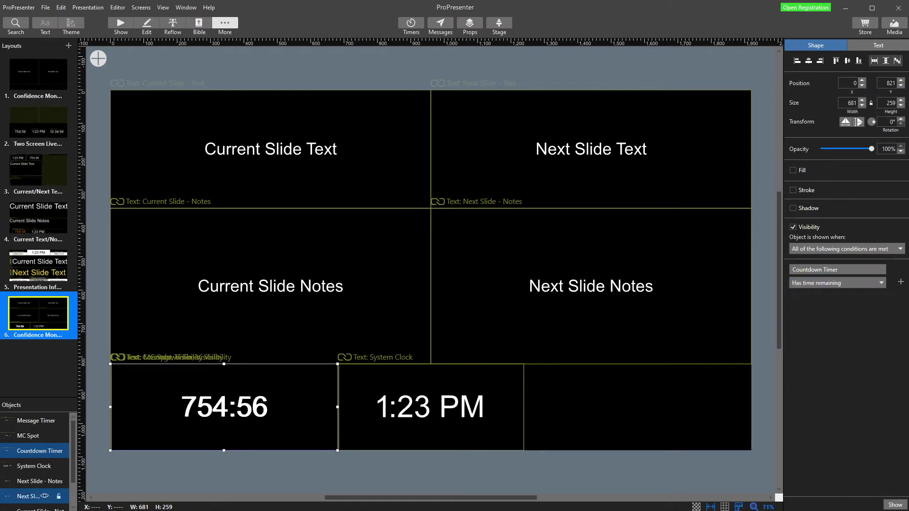
# Step: Review the visibility condition options for the MC Spot object and the overrun settings of the configured timers
pyautogui.click(24, 436)
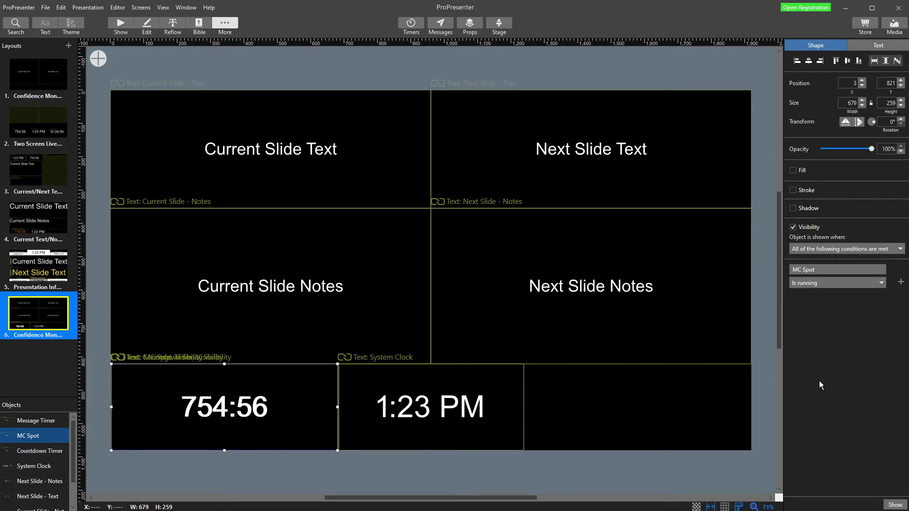
pyautogui.click(816, 286)
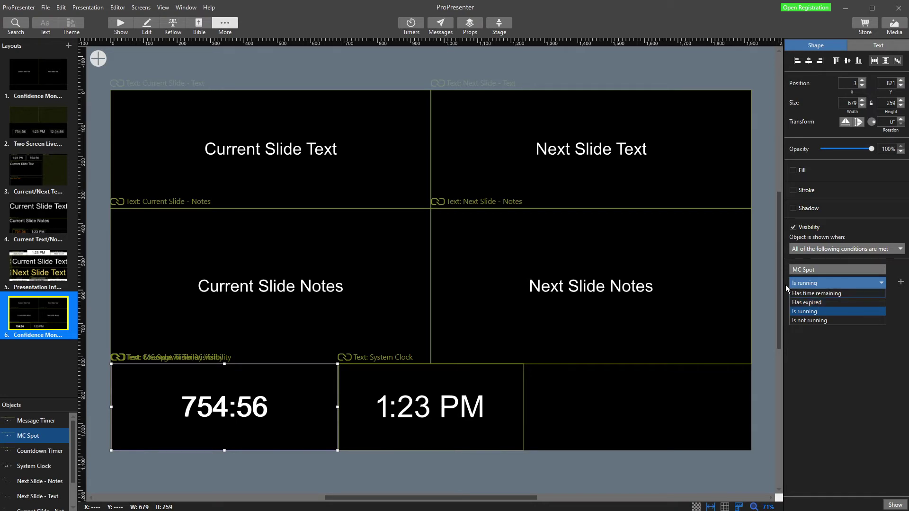
pyautogui.click(857, 368)
pyautogui.click(415, 26)
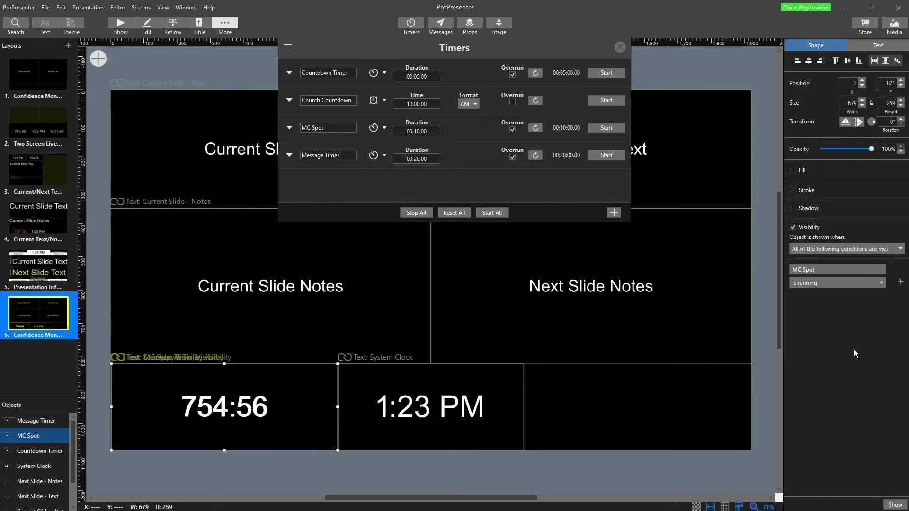
pyautogui.click(621, 45)
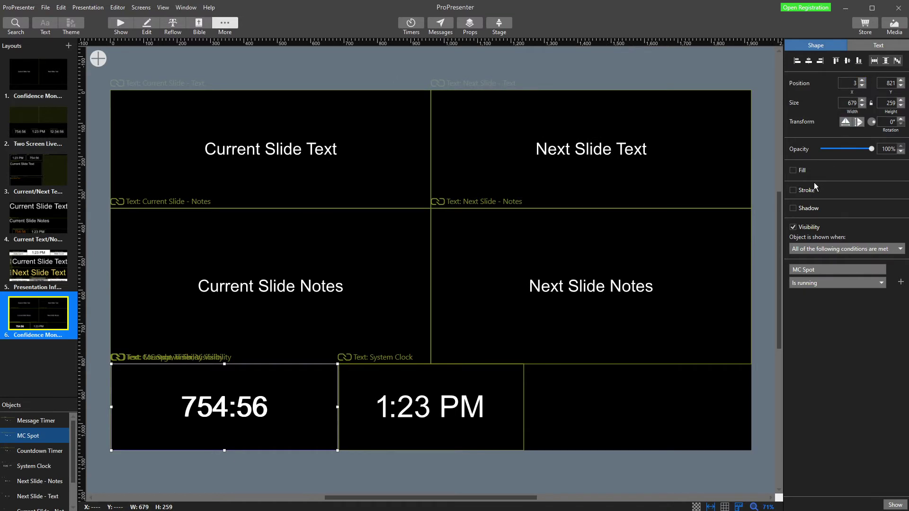
# Step: Examine the Message Timer's visibility condition and color triggers in the Current Text/Notes Stacked layout as a reference
pyautogui.click(858, 46)
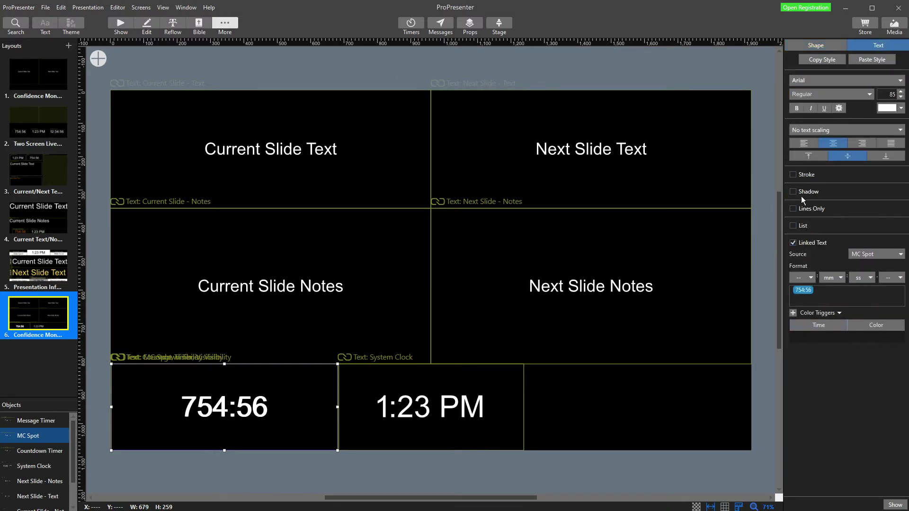
pyautogui.click(806, 47)
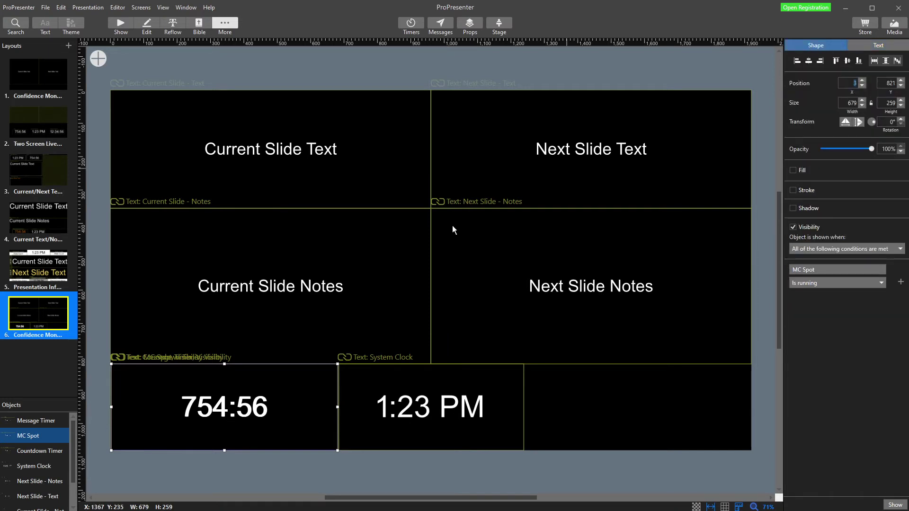
pyautogui.click(50, 219)
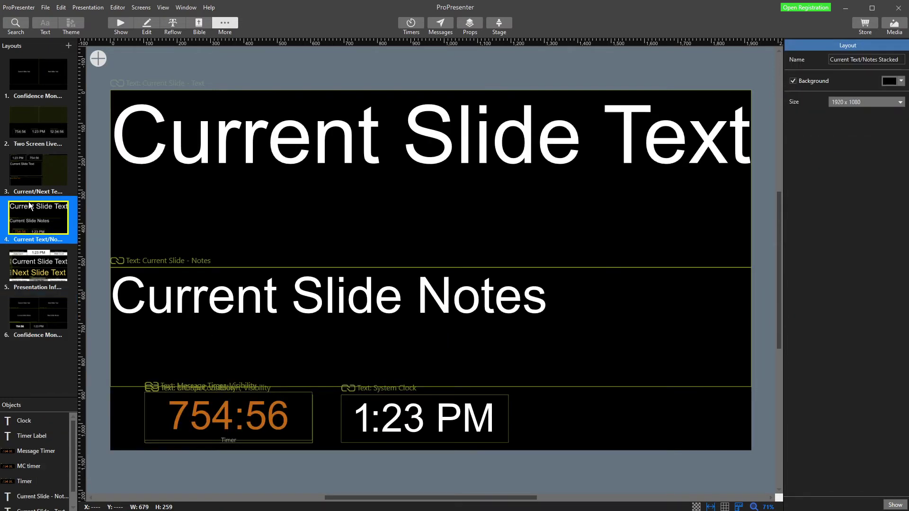
pyautogui.click(241, 419)
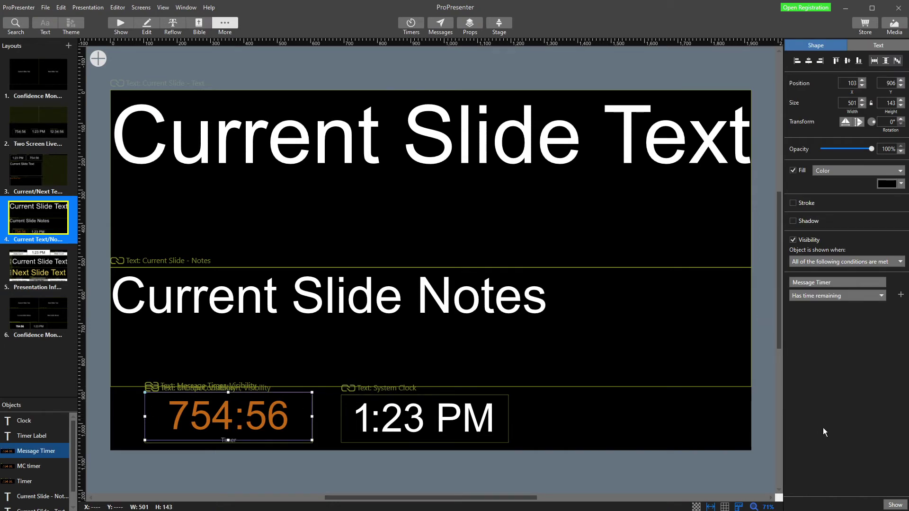
pyautogui.click(866, 47)
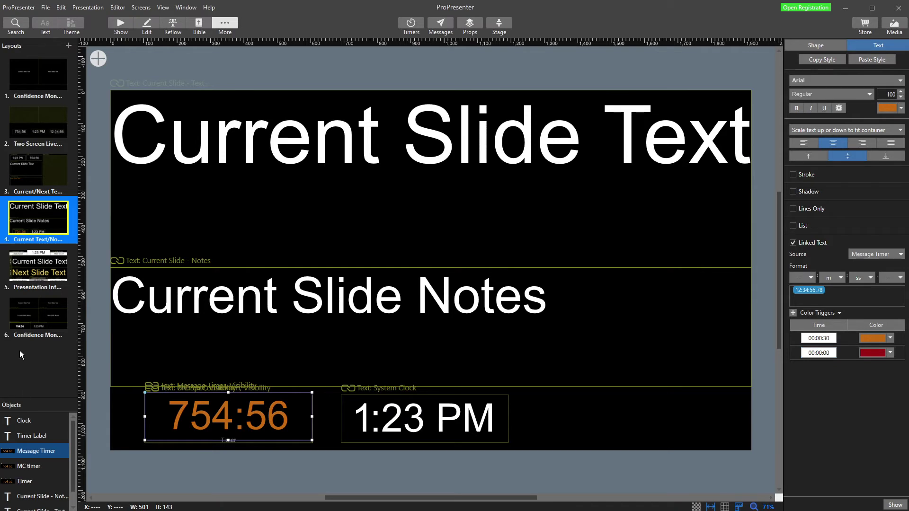
# Step: Add an orange color trigger at 00:01:00 to the Message Timer object in the Confidence Monitor 2 layout
pyautogui.click(26, 323)
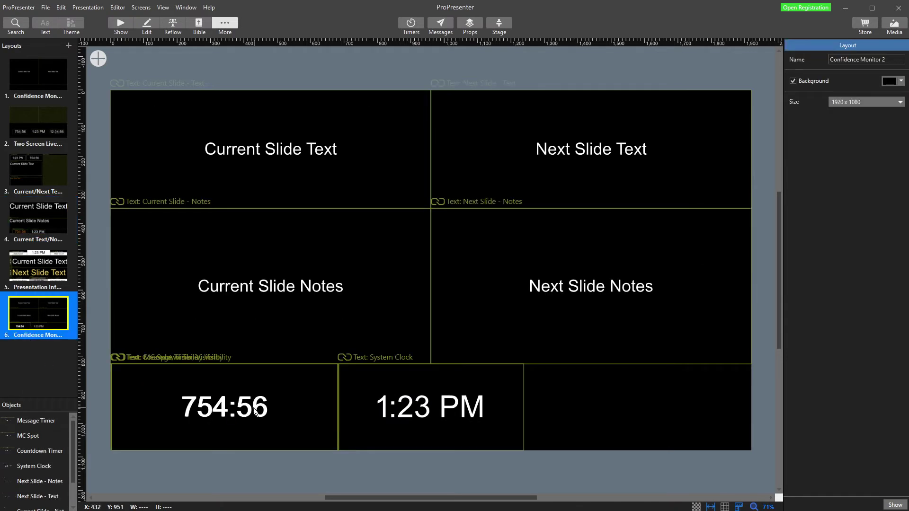
pyautogui.click(327, 400)
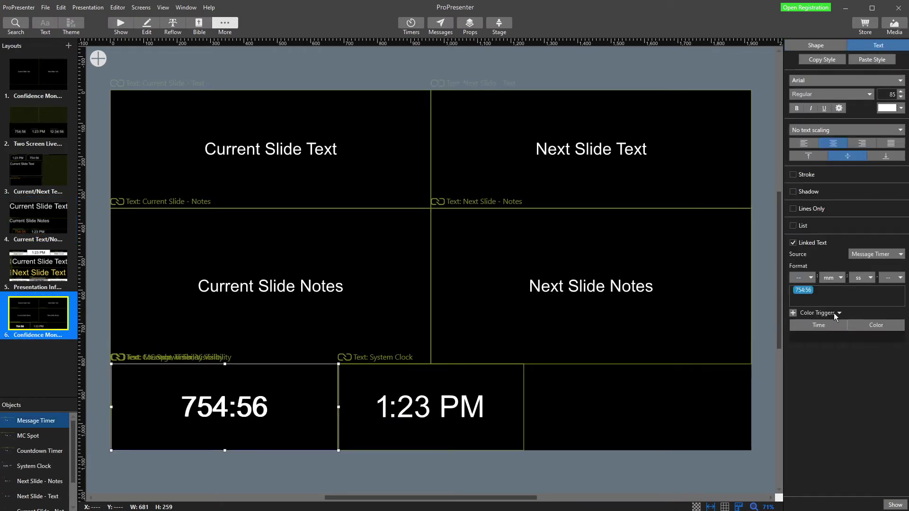
pyautogui.click(793, 313)
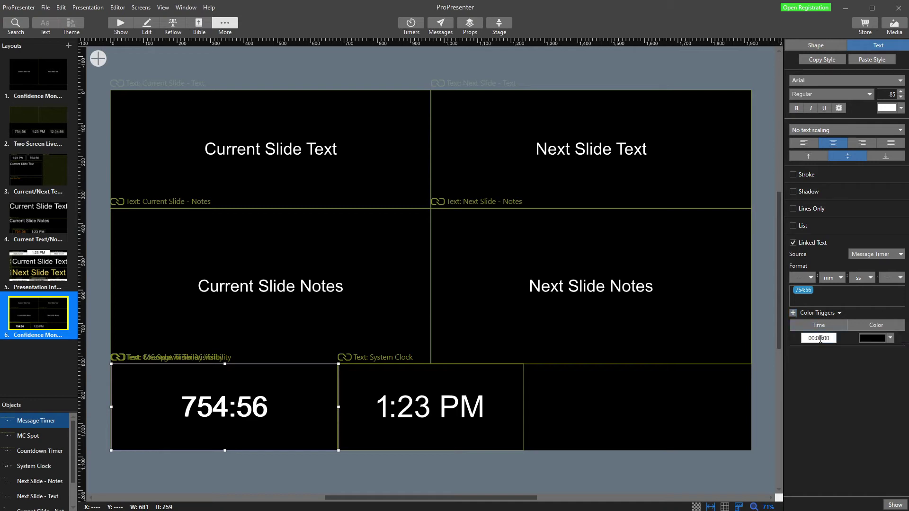
pyautogui.click(822, 337)
pyautogui.doubleClick(817, 337)
pyautogui.write('01')
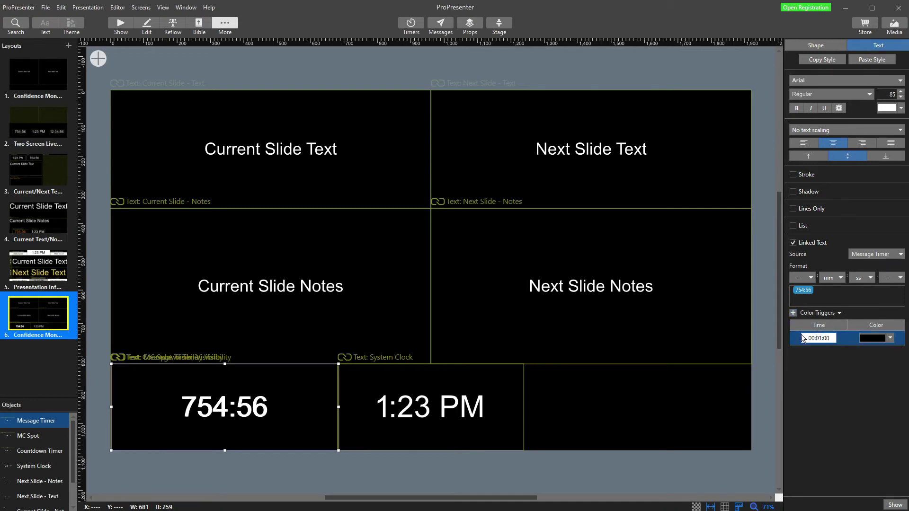
pyautogui.click(891, 339)
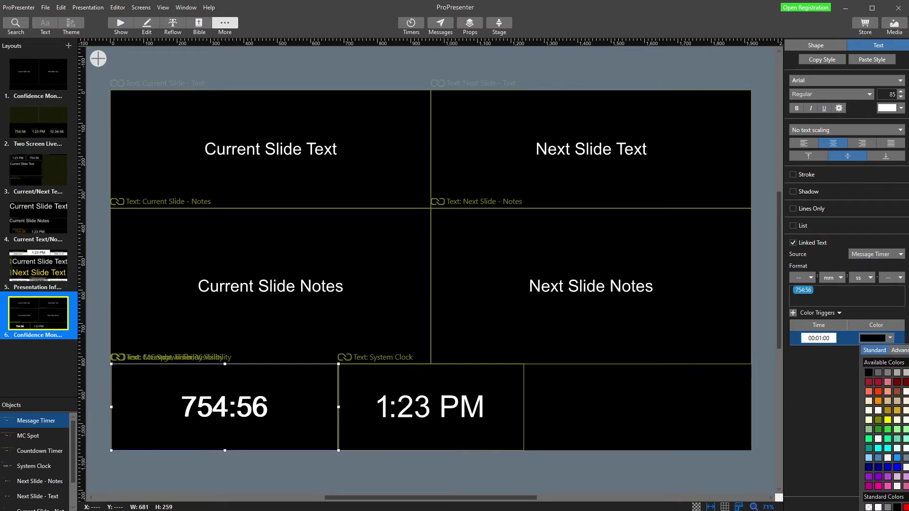
pyautogui.click(878, 401)
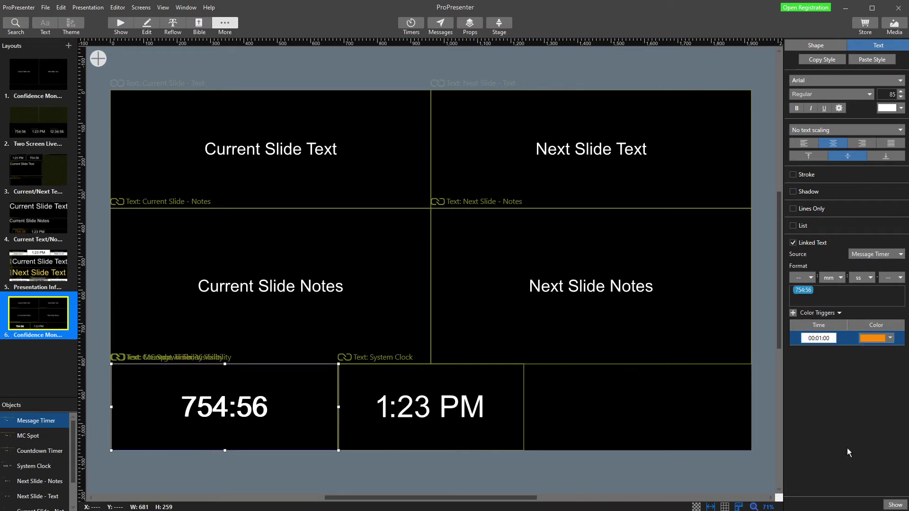
# Step: Add a second color trigger to the Message Timer object at 00:00:00 in dark red
pyautogui.click(793, 313)
pyautogui.click(890, 353)
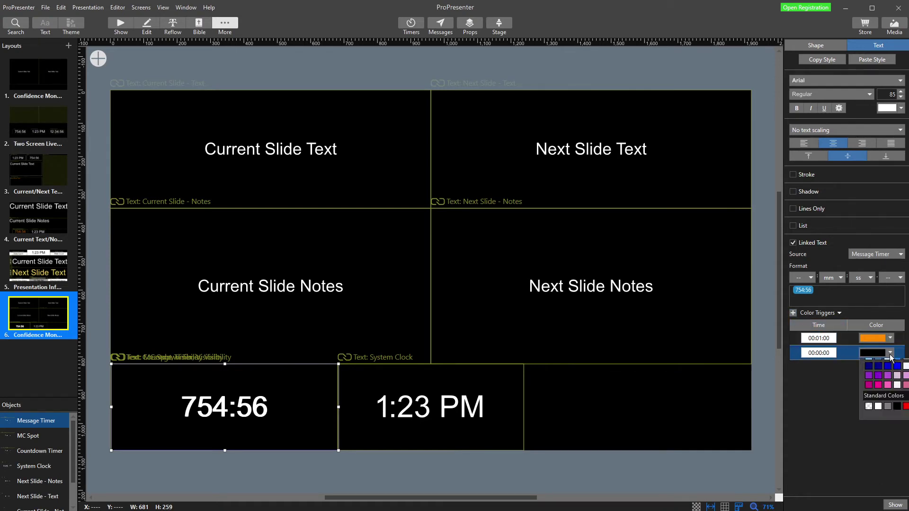
pyautogui.click(897, 397)
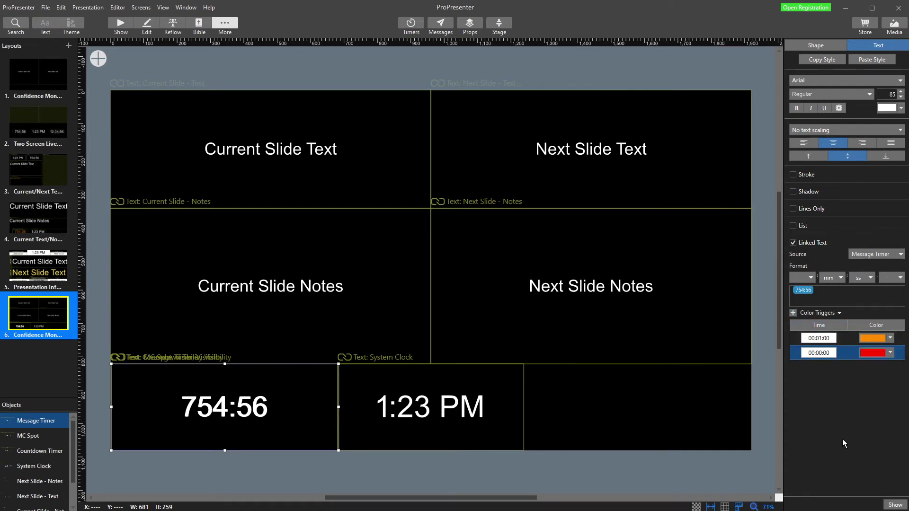
pyautogui.click(889, 352)
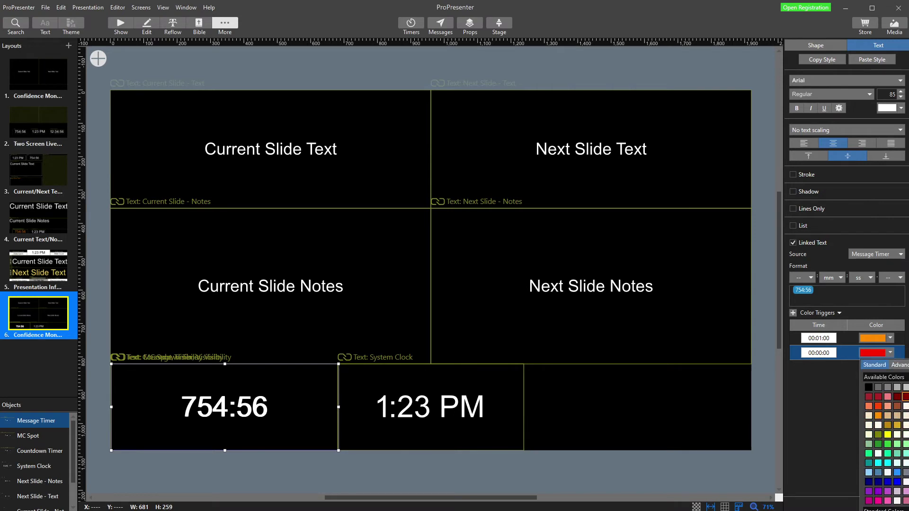
pyautogui.click(889, 353)
pyautogui.click(878, 407)
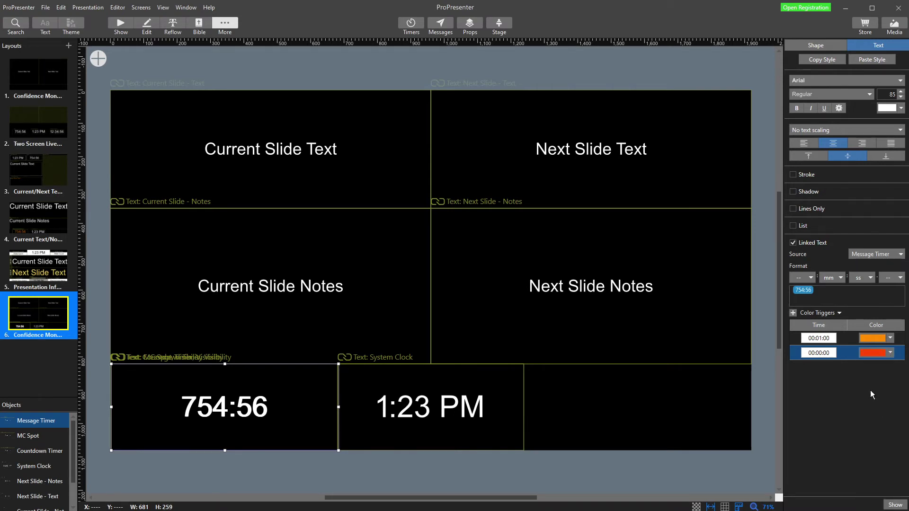
pyautogui.click(890, 353)
pyautogui.click(879, 401)
# Step: Add an orange color trigger at 00:01:00 to the MC Spot object
pyautogui.click(23, 440)
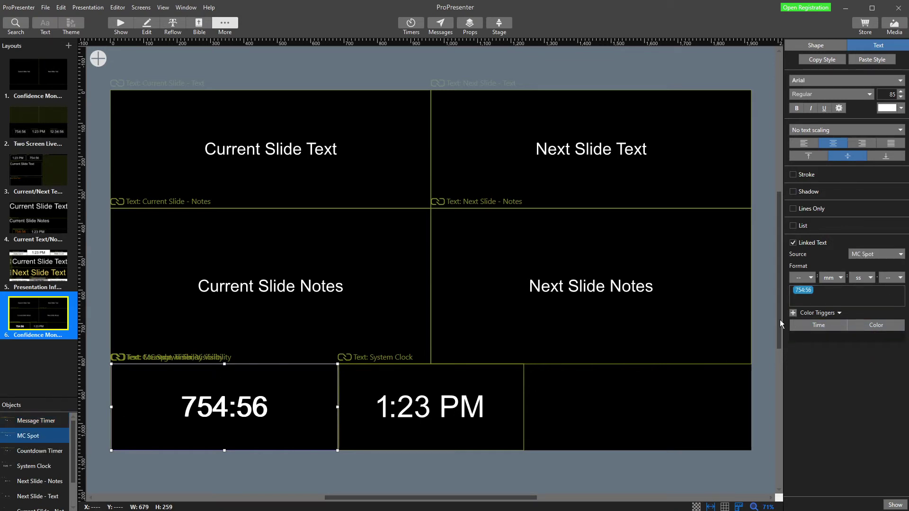
pyautogui.click(793, 313)
pyautogui.click(824, 338)
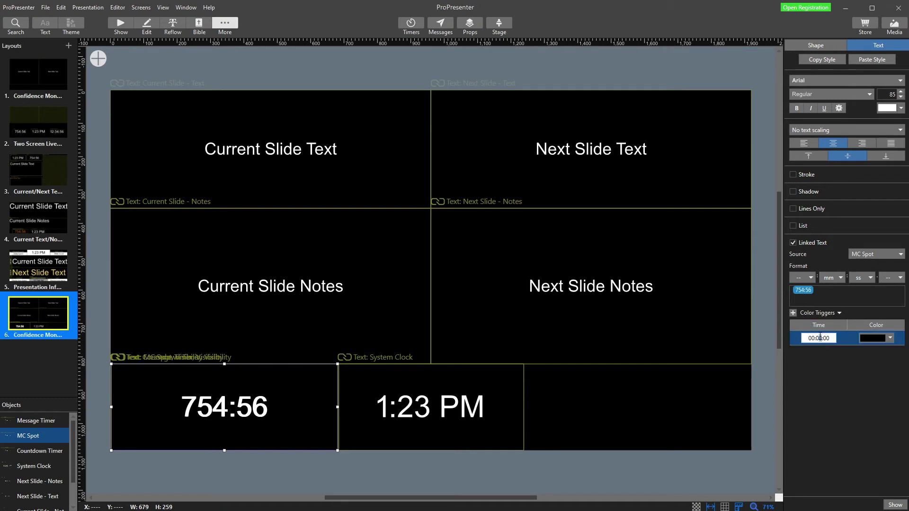
pyautogui.write('1')
pyautogui.click(890, 338)
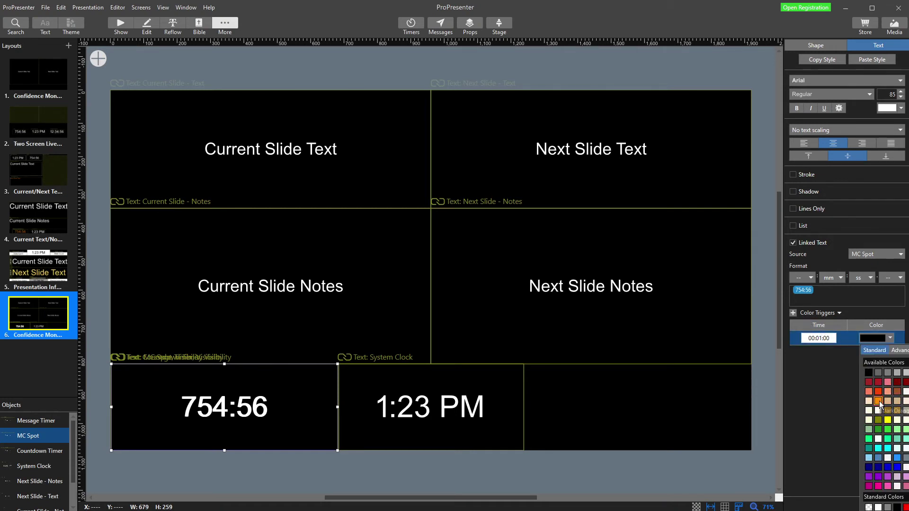
pyautogui.click(879, 402)
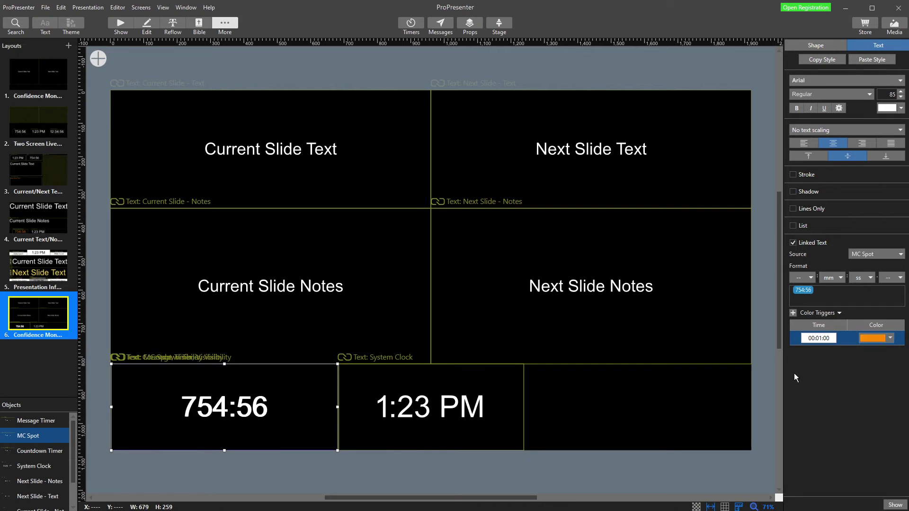
# Step: Add a second color trigger to the MC Spot object at 00:00:00 in orange-red
pyautogui.click(793, 313)
pyautogui.click(890, 353)
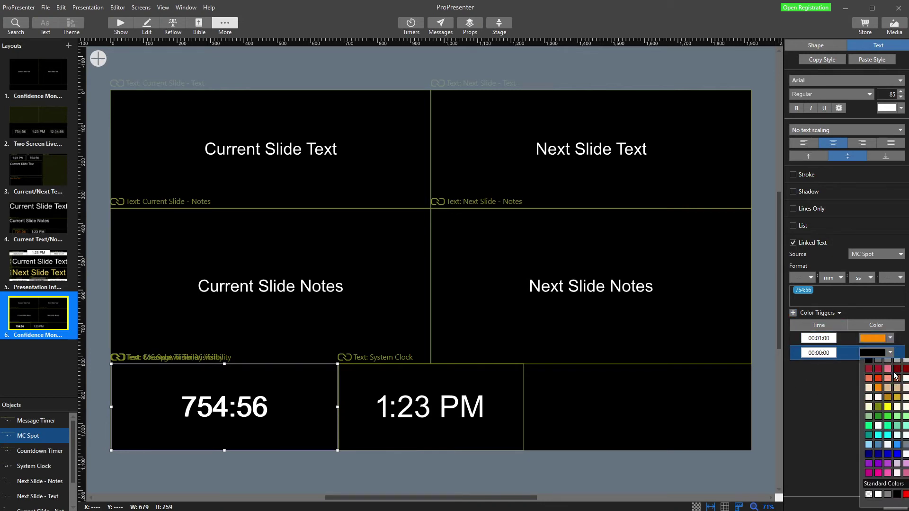
pyautogui.click(878, 406)
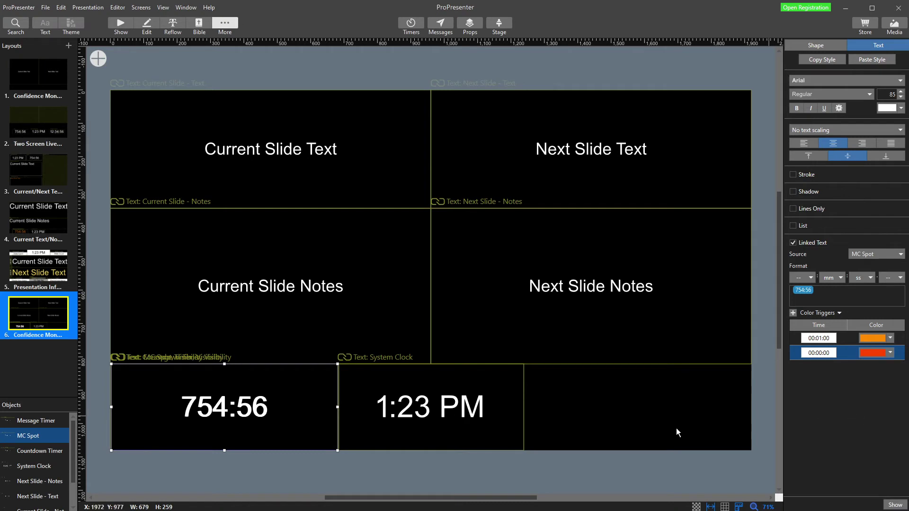
# Step: Add an orange color trigger at 00:01:00 to the Countdown Timer object
pyautogui.click(11, 448)
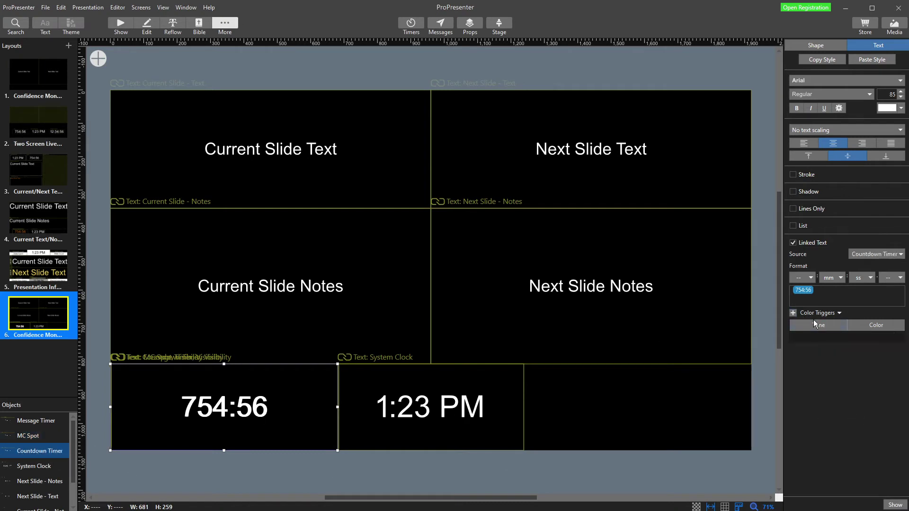
pyautogui.click(793, 313)
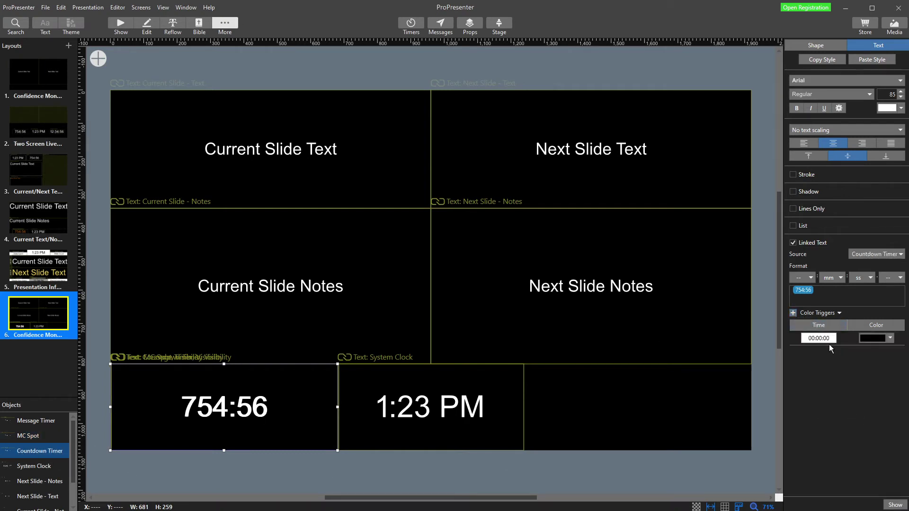
pyautogui.write('1')
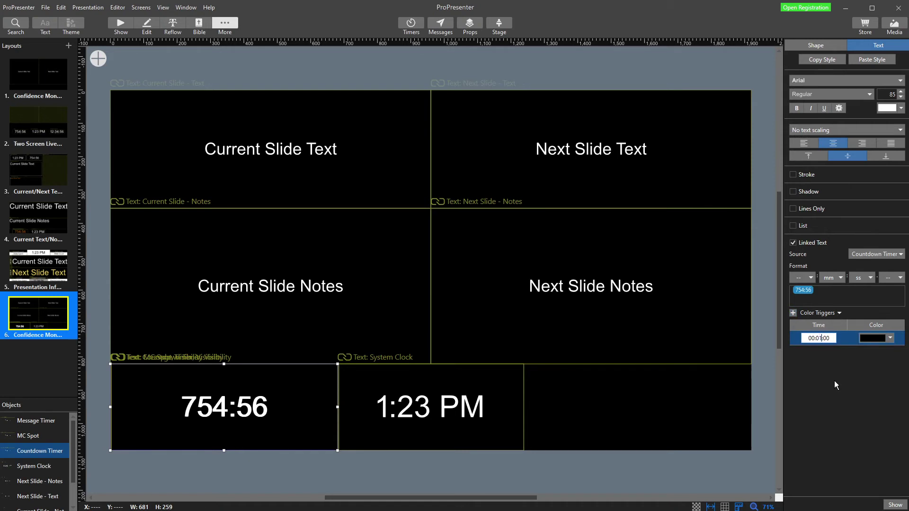
pyautogui.click(890, 338)
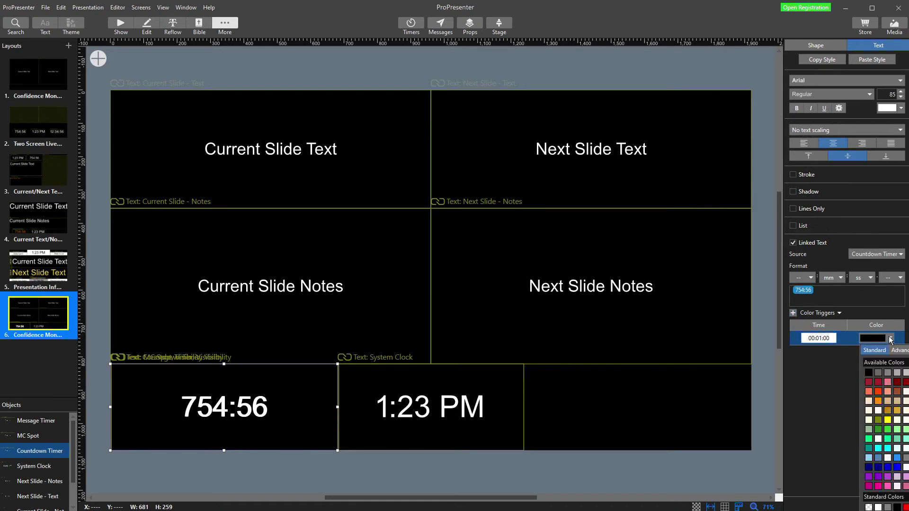
pyautogui.click(878, 400)
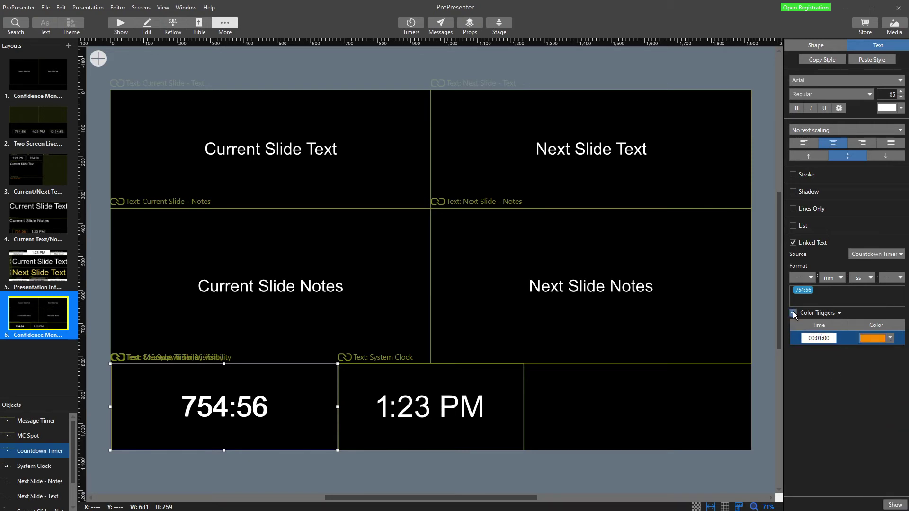
# Step: Add a second color trigger to the Countdown Timer object at 00:00:00 in white
pyautogui.click(794, 313)
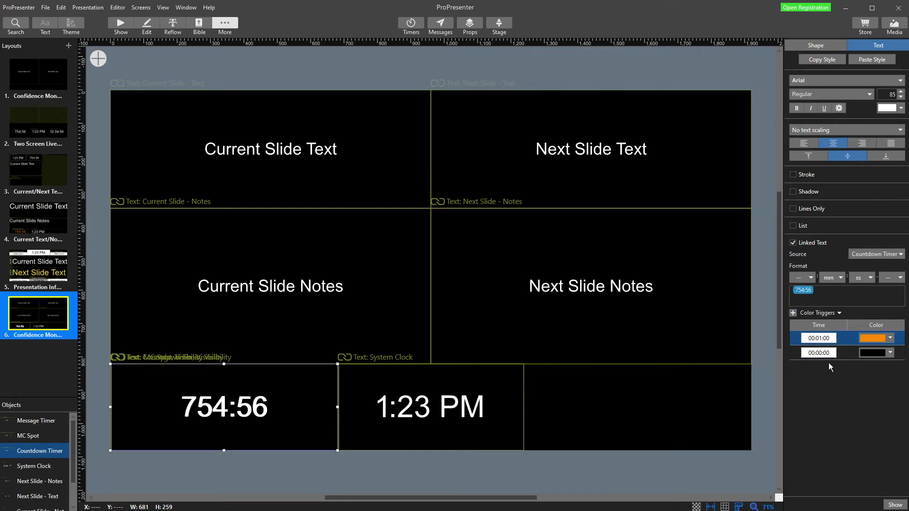
pyautogui.click(854, 355)
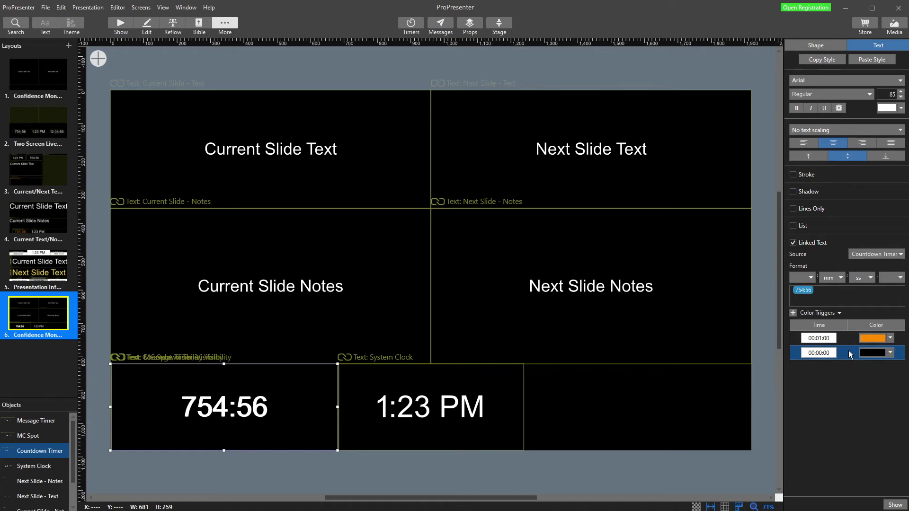
pyautogui.click(890, 353)
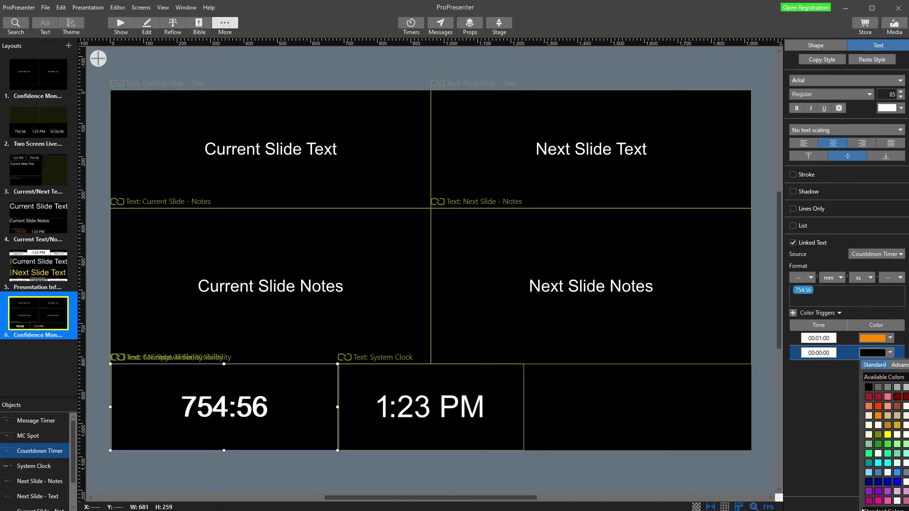
pyautogui.click(878, 453)
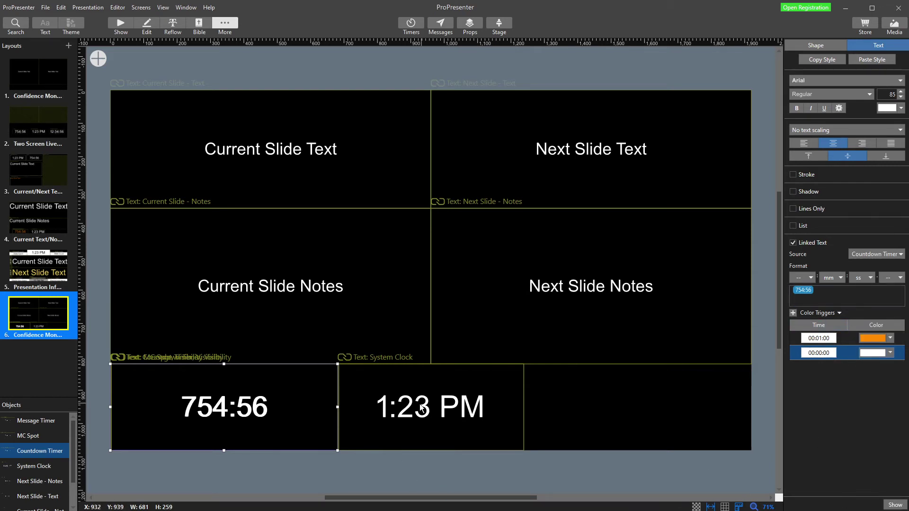
pyautogui.click(200, 416)
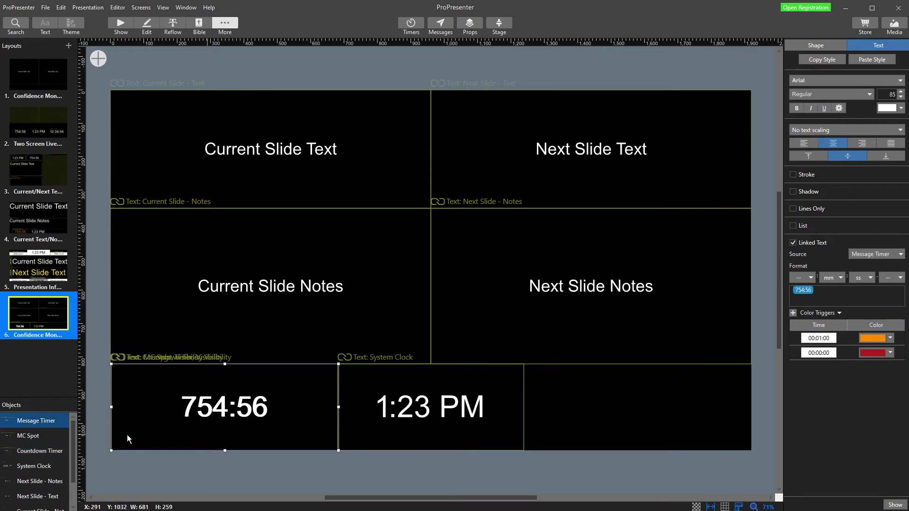
pyautogui.click(28, 452)
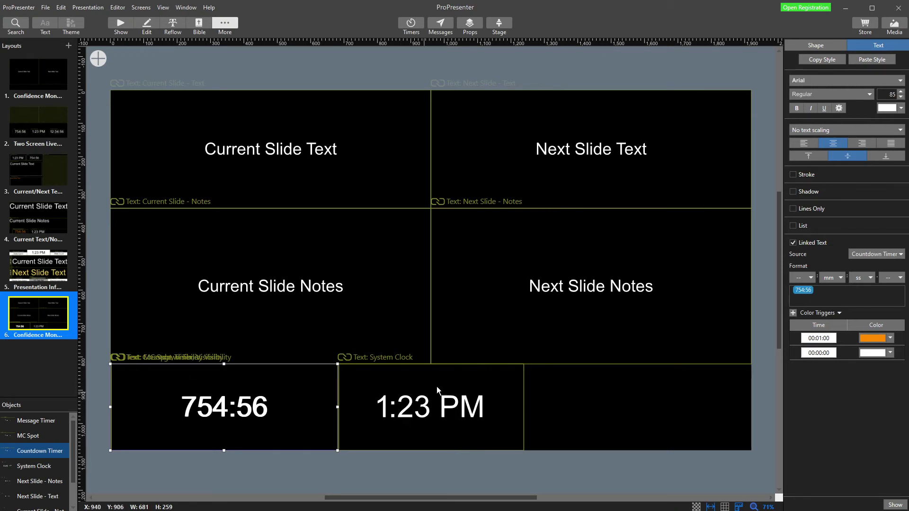
pyautogui.click(299, 302)
pyautogui.click(274, 155)
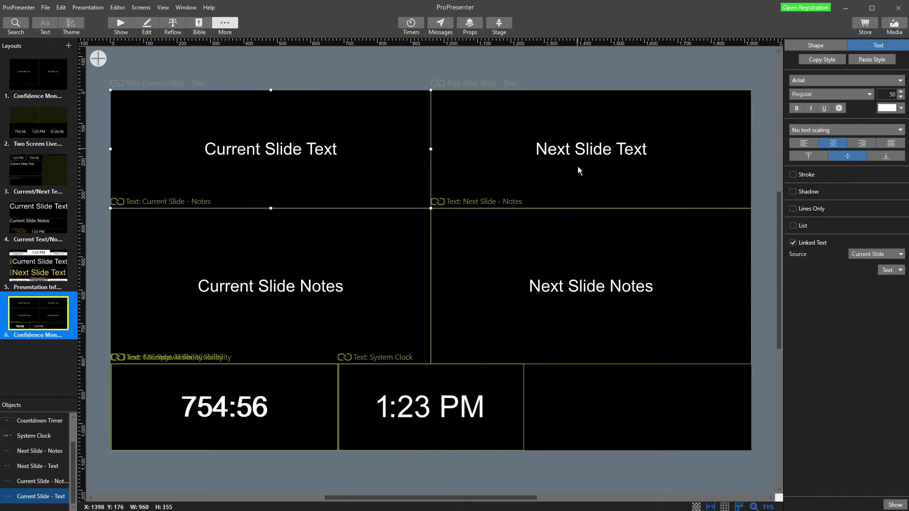
pyautogui.click(578, 153)
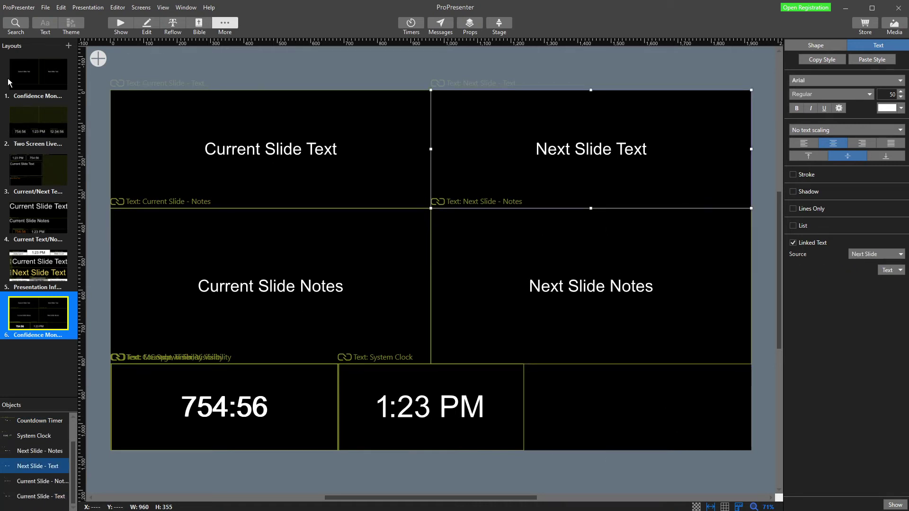
# Step: Add a Video Countdown object and fit it into the empty space beside the System Clock, sized 681 by 259
pyautogui.click(102, 60)
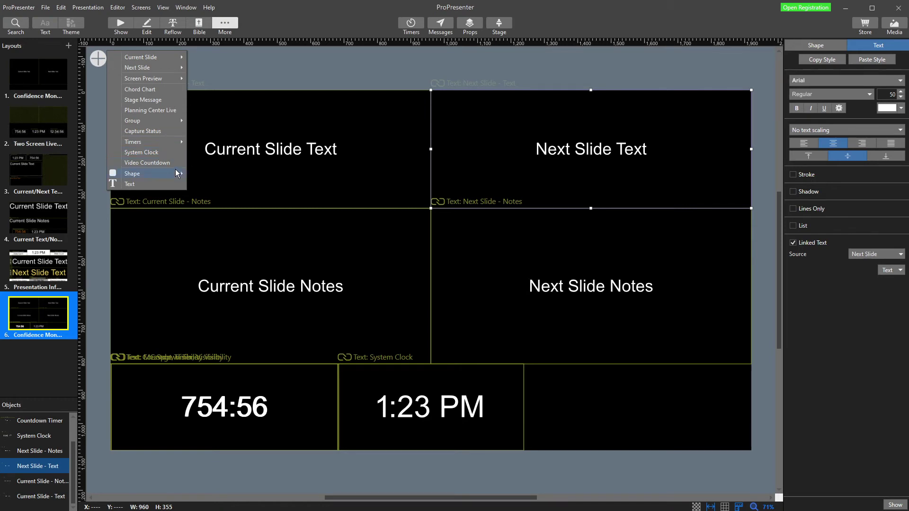
pyautogui.moveTo(174, 172)
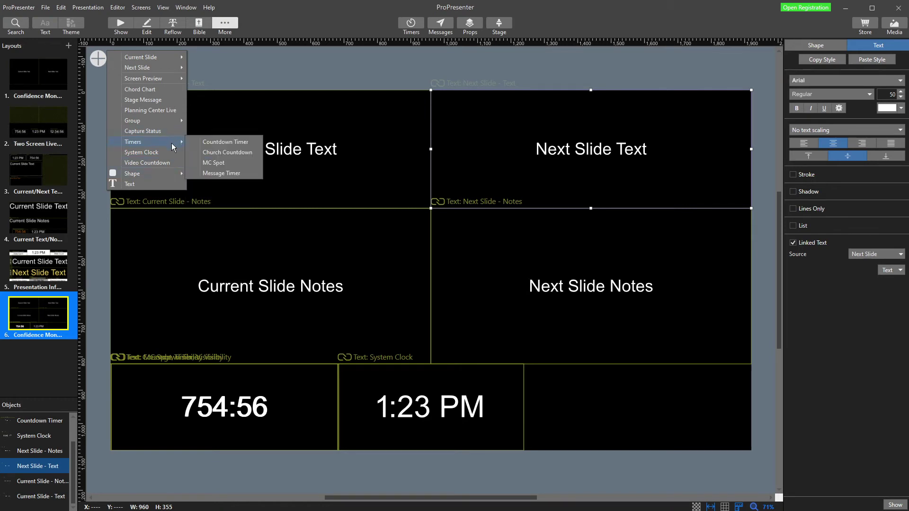
pyautogui.moveTo(171, 124)
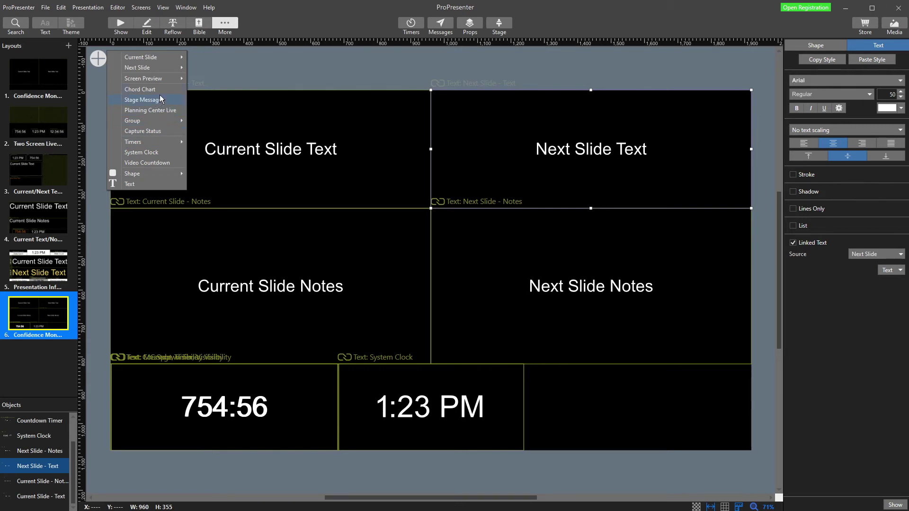
pyautogui.moveTo(141, 80)
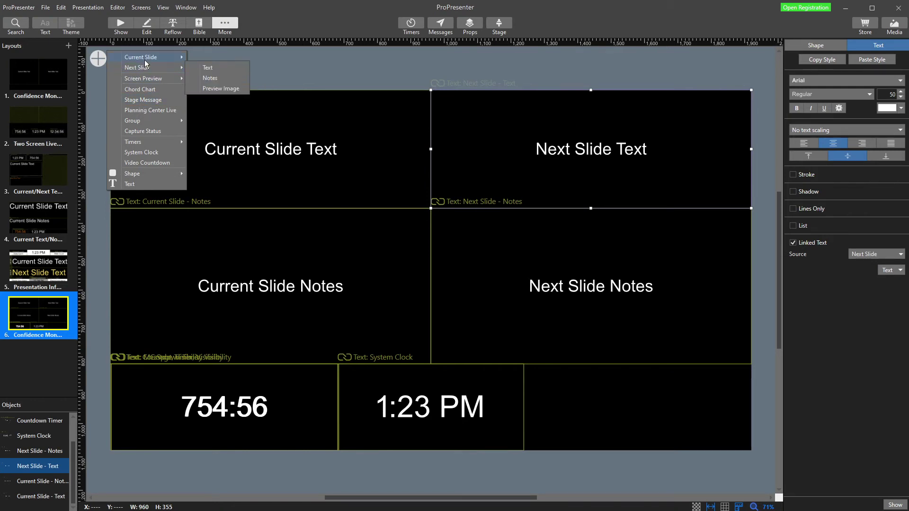
pyautogui.click(149, 162)
pyautogui.moveTo(487, 293); pyautogui.dragTo(617, 423)
pyautogui.moveTo(548, 397); pyautogui.dragTo(581, 388)
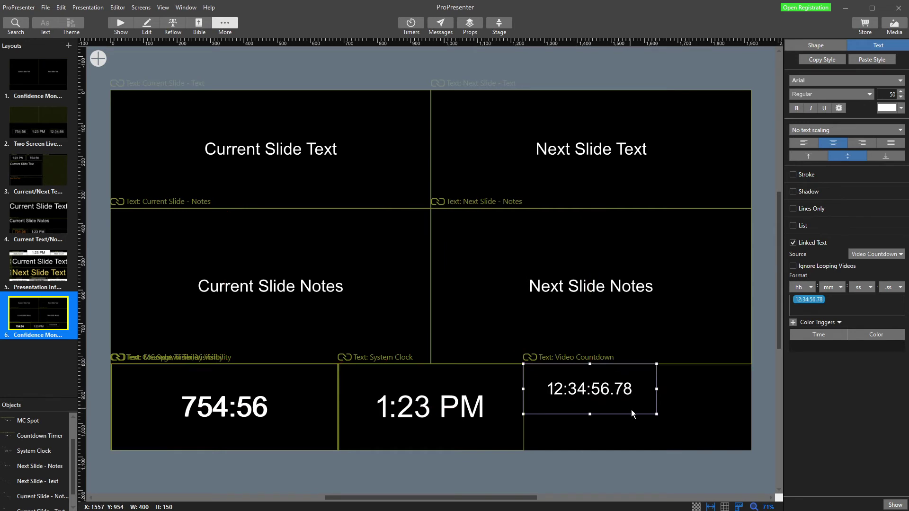
pyautogui.moveTo(657, 414); pyautogui.dragTo(750, 452)
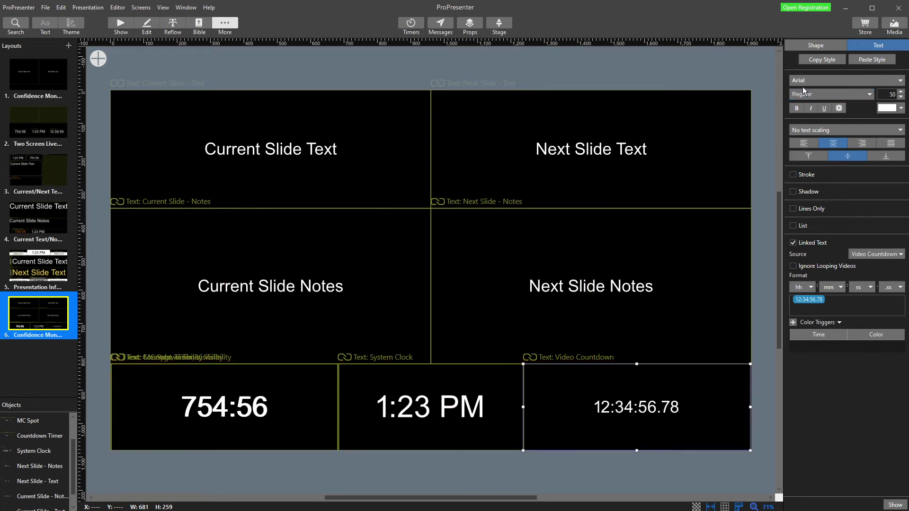
# Step: Paste the copied text style onto the Video Countdown and limit its format to minutes and seconds, without hours or fractions
pyautogui.click(859, 62)
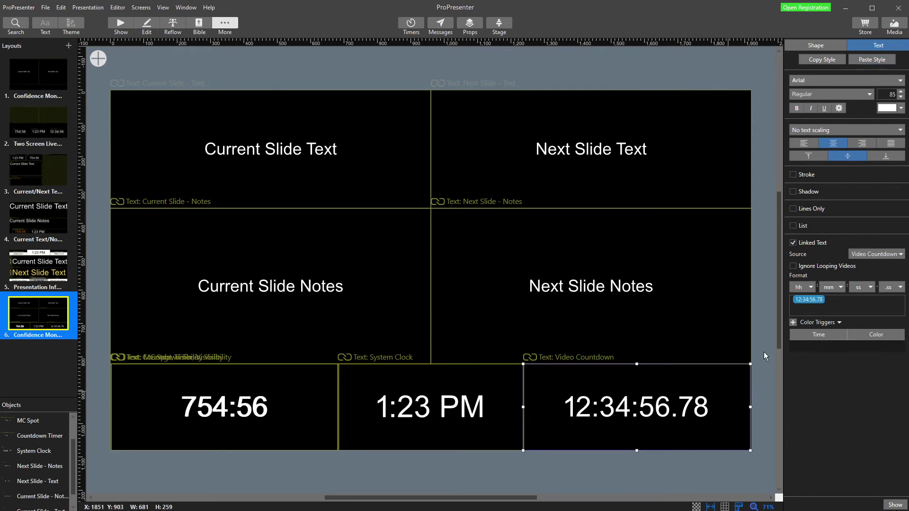
pyautogui.click(809, 288)
pyautogui.click(800, 297)
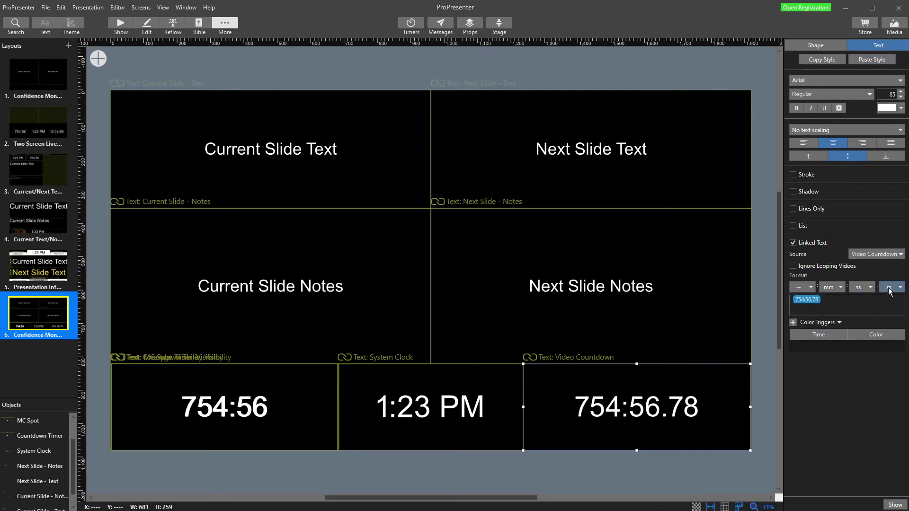
pyautogui.click(892, 288)
pyautogui.click(892, 298)
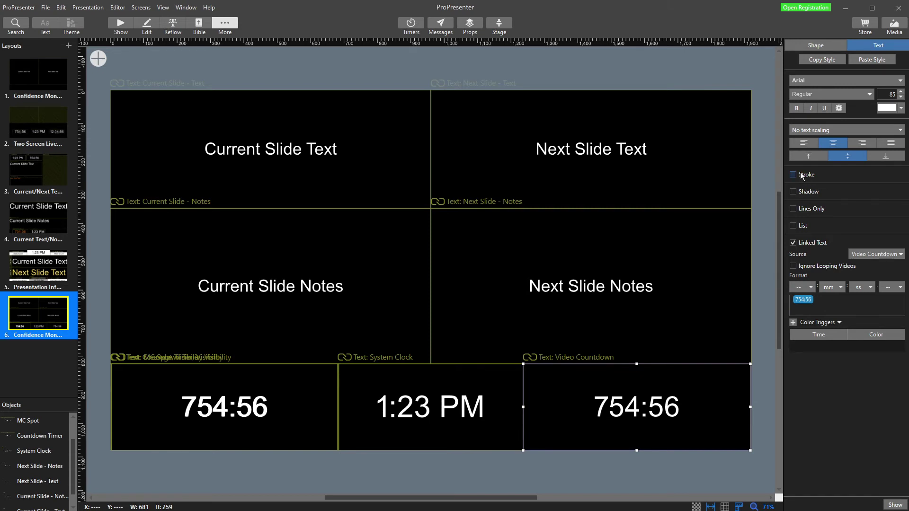
# Step: Enable visibility for the Video Countdown object with the condition that the video countdown has time remaining
pyautogui.click(806, 44)
pyautogui.click(792, 227)
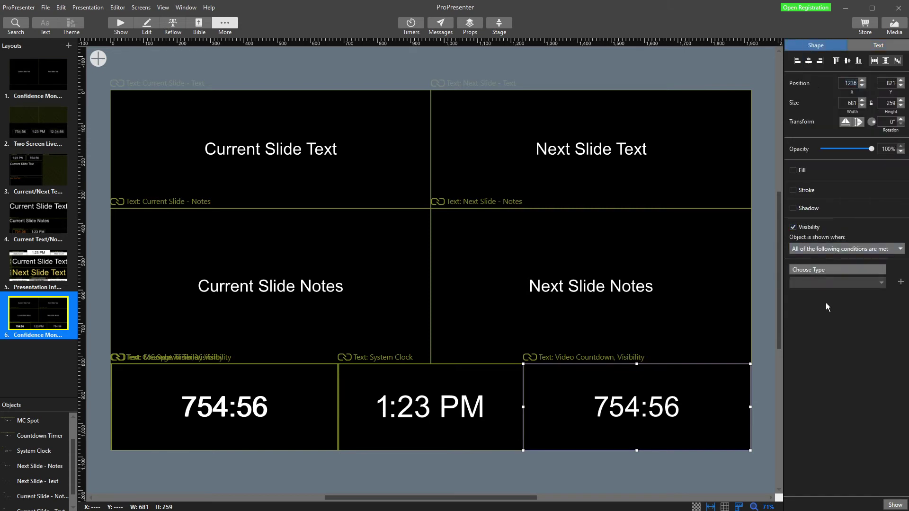
pyautogui.click(827, 271)
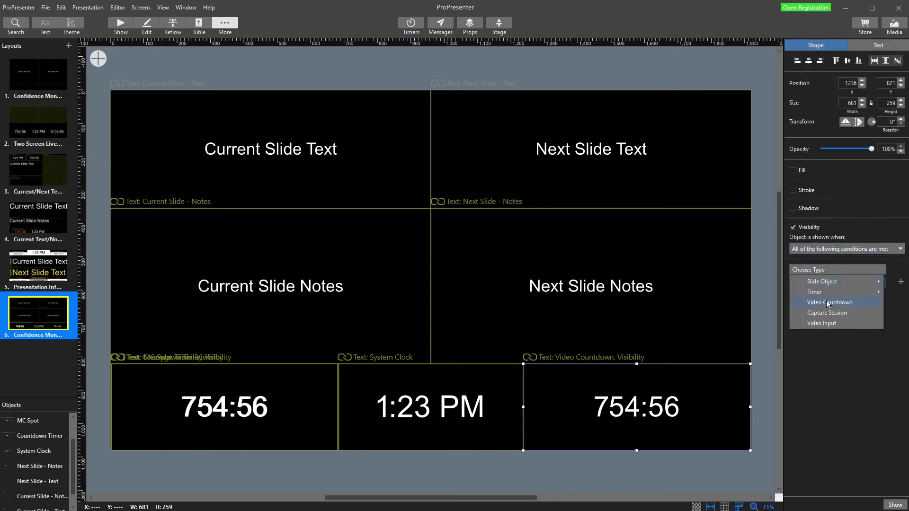
pyautogui.click(827, 303)
pyautogui.click(833, 283)
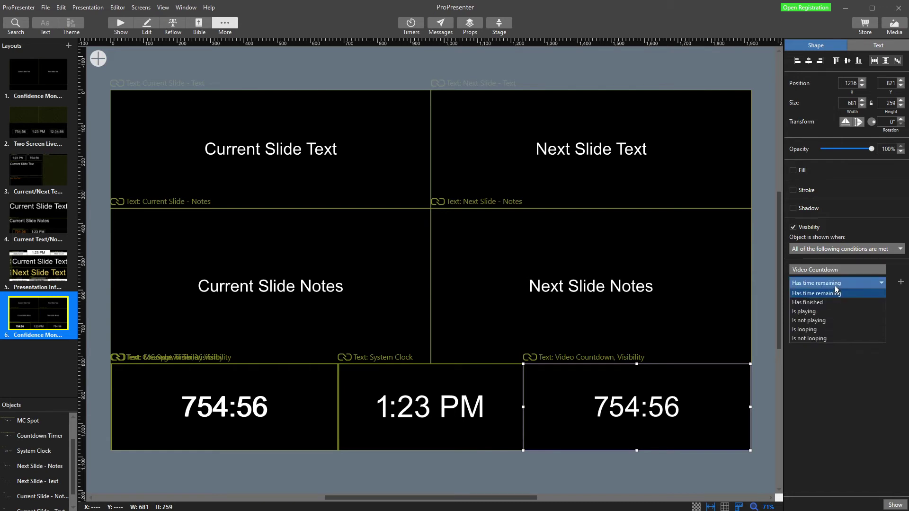
pyautogui.click(834, 283)
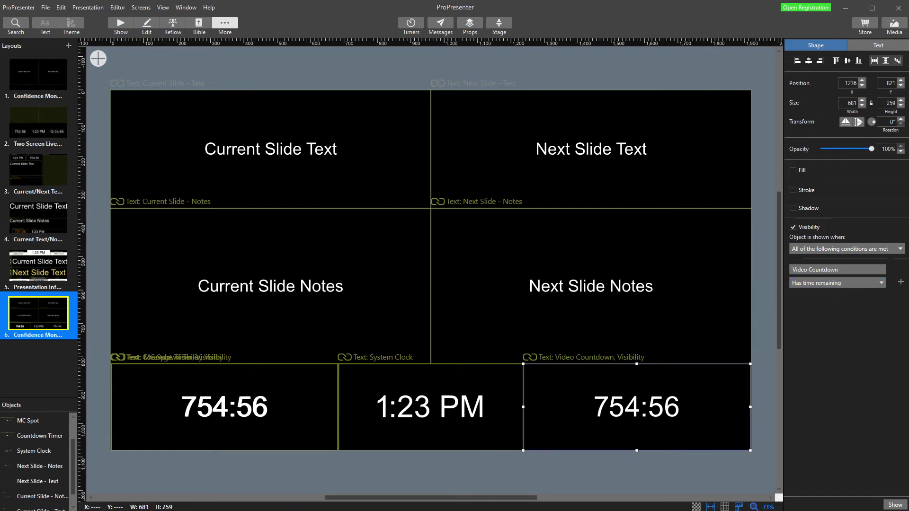
pyautogui.click(442, 77)
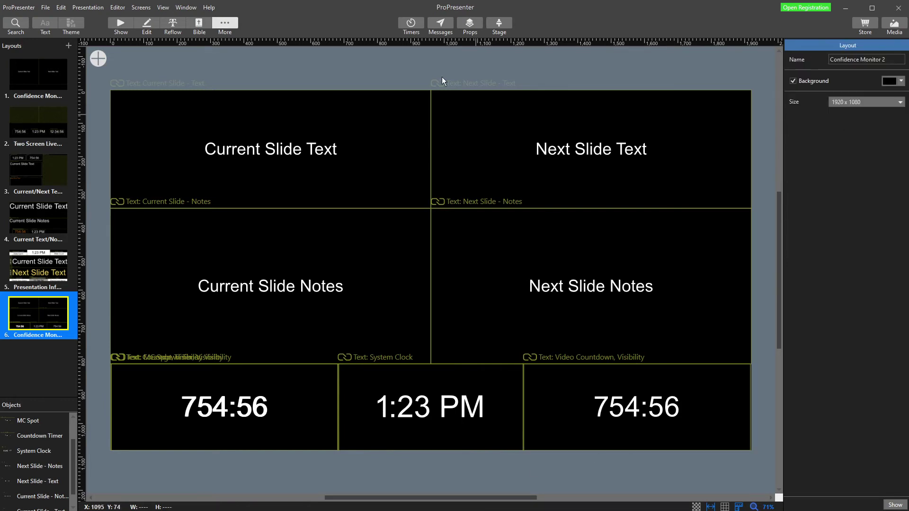
# Step: Return to the presentation view and assign the Confidence Monitor 2 layout to the Confidence Monitor stage screen
pyautogui.click(115, 23)
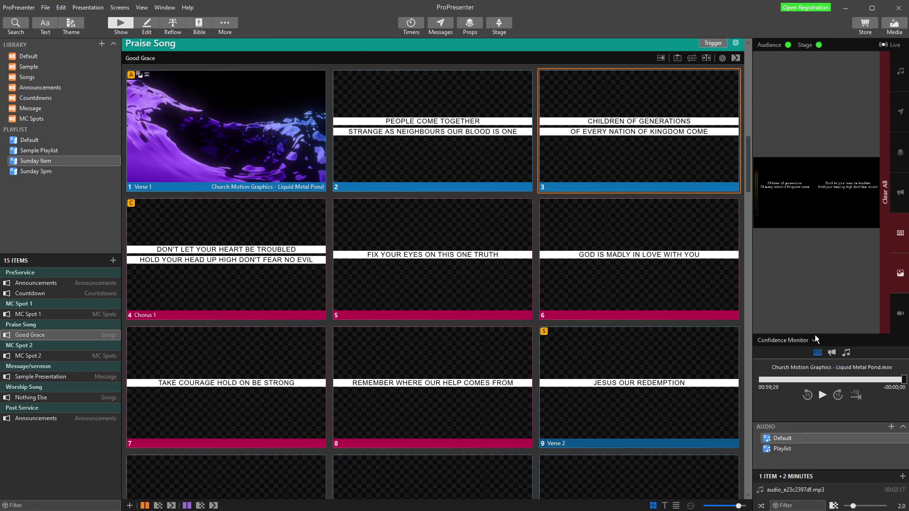
pyautogui.click(794, 342)
pyautogui.click(794, 393)
pyautogui.click(120, 7)
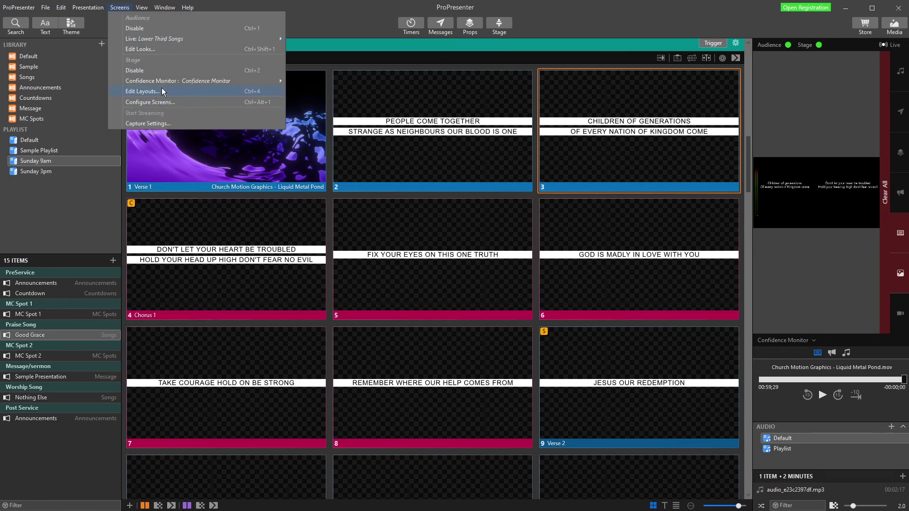
pyautogui.moveTo(162, 77)
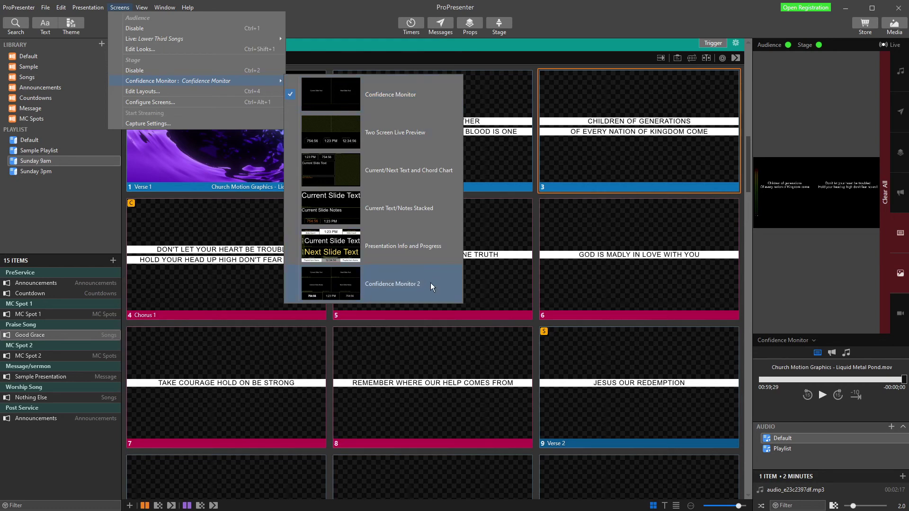
pyautogui.click(379, 291)
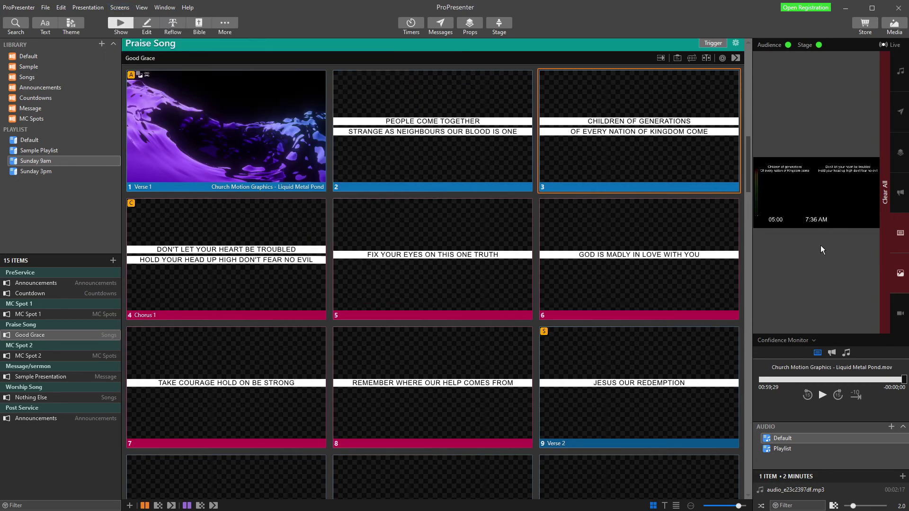
# Step: Test the stage layout by triggering Good Grace slides 2 and 3 and running the Countdown Timer, MC Spot and Message Timer
pyautogui.click(406, 135)
pyautogui.click(596, 143)
pyautogui.click(412, 24)
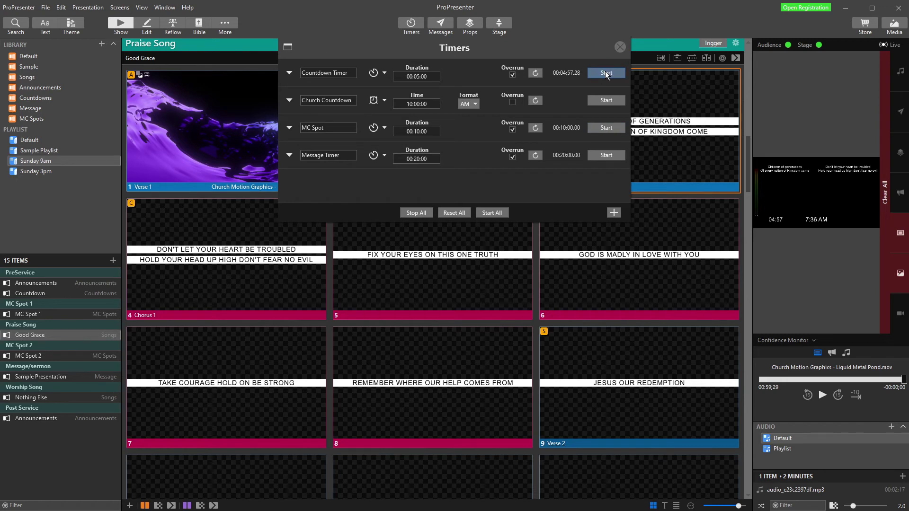
pyautogui.click(603, 127)
pyautogui.click(606, 128)
pyautogui.click(610, 158)
pyautogui.click(597, 155)
pyautogui.click(607, 74)
pyautogui.click(618, 48)
# Step: In the Confidence Monitor 2 stage layout, change the Countdown Timer object's visibility condition to Is running
pyautogui.click(219, 24)
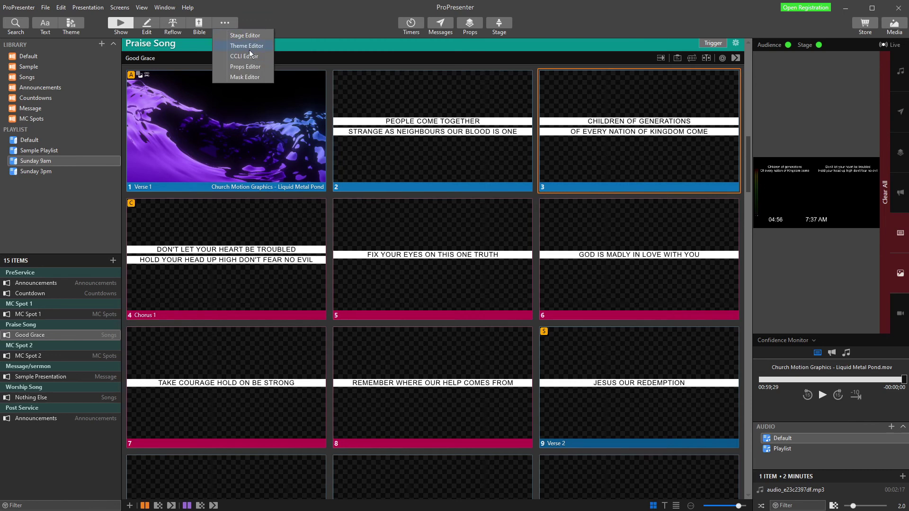
pyautogui.click(245, 35)
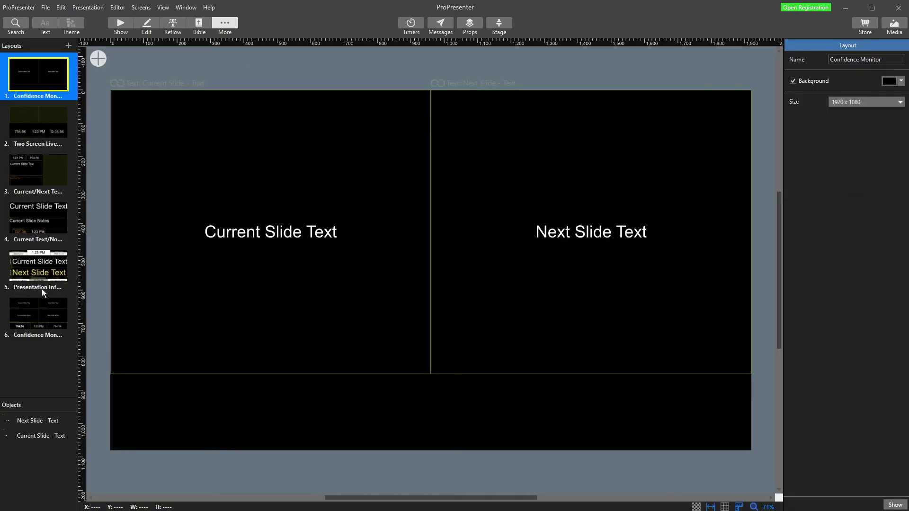
pyautogui.click(21, 317)
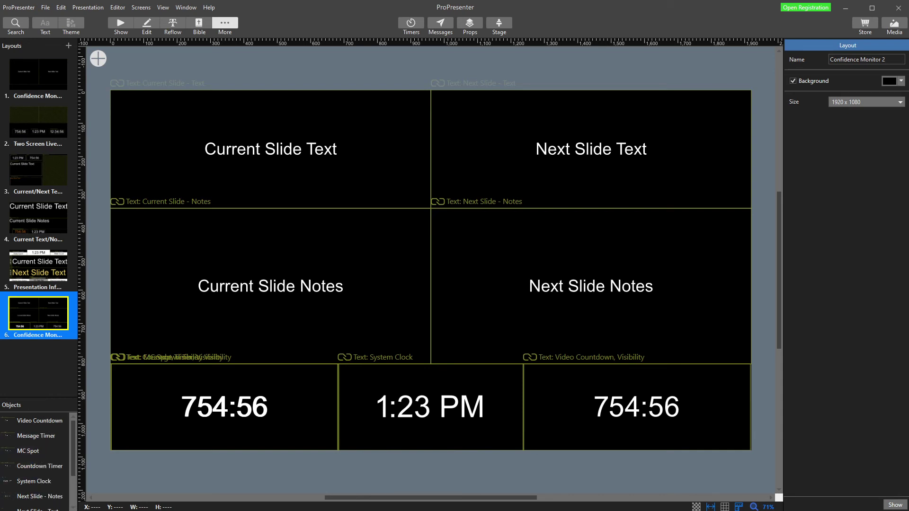
pyautogui.click(40, 461)
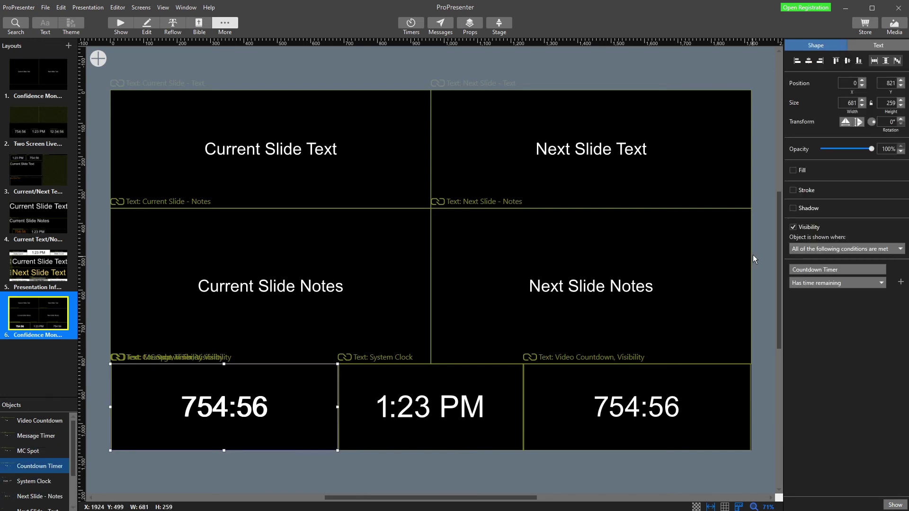
pyautogui.click(820, 285)
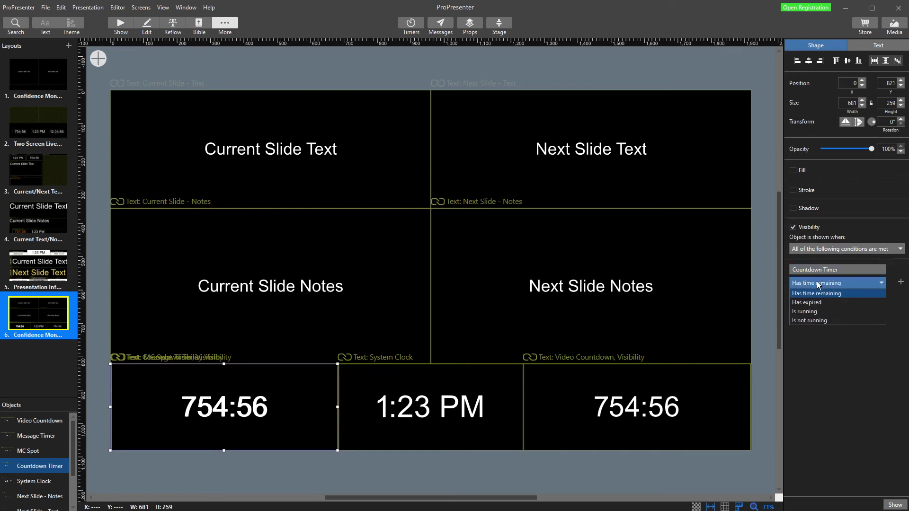
pyautogui.click(802, 312)
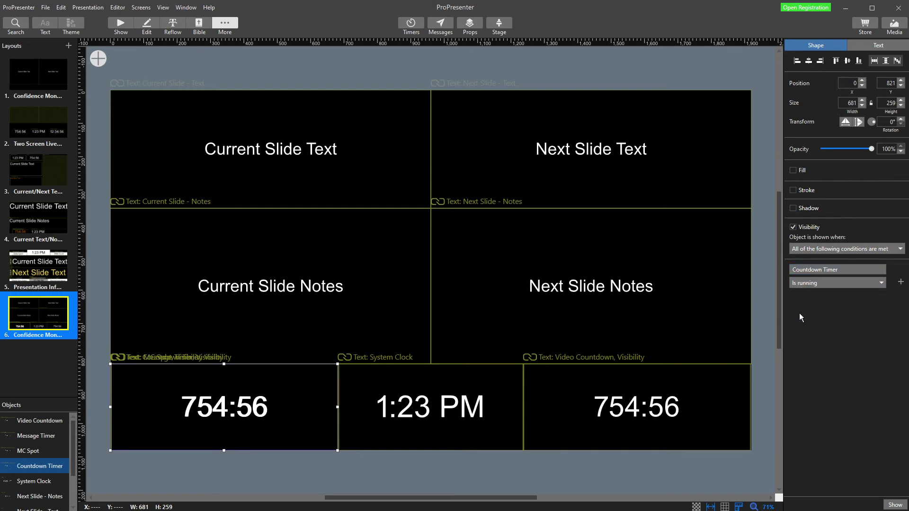
pyautogui.click(760, 327)
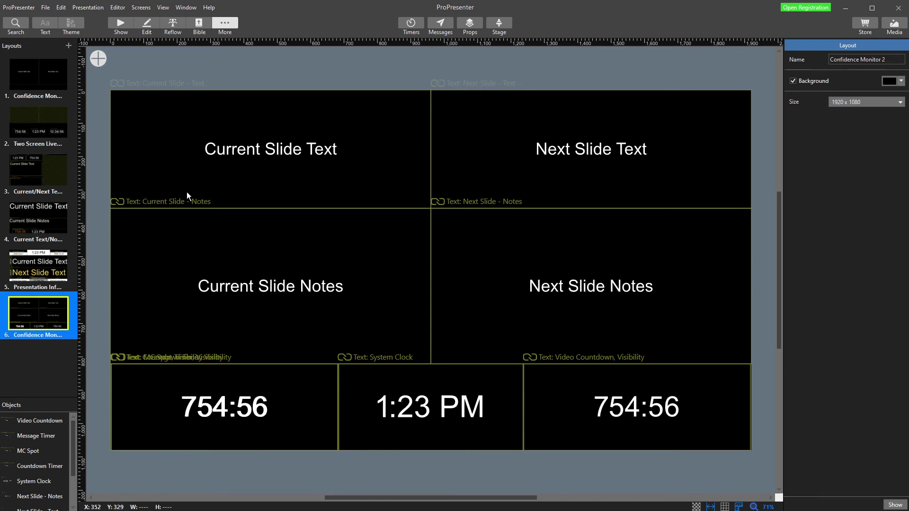
# Step: Add a text object reading "Current Slide" at the upper edge of the Current Slide Text area
pyautogui.click(98, 58)
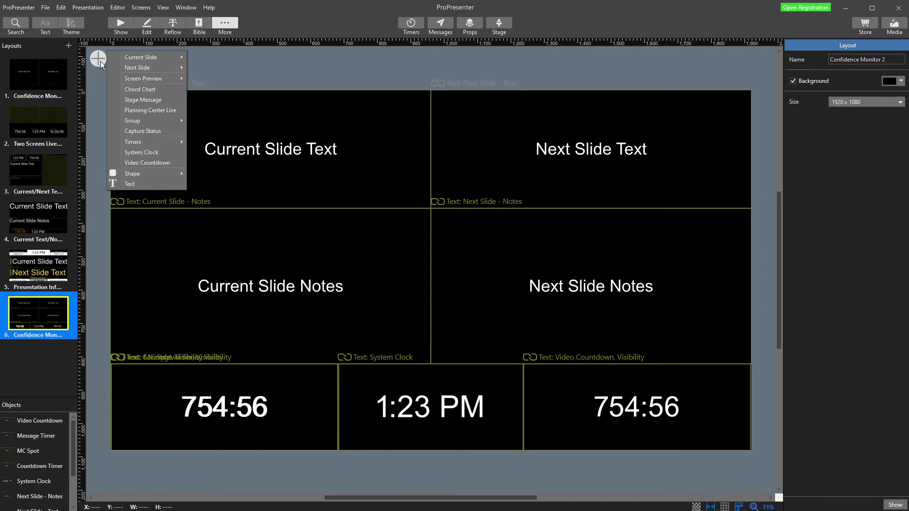
pyautogui.click(143, 186)
pyautogui.moveTo(671, 405); pyautogui.dragTo(340, 104)
pyautogui.doubleClick(282, 97)
pyautogui.press('BackSpace')
pyautogui.write('Current Slide')
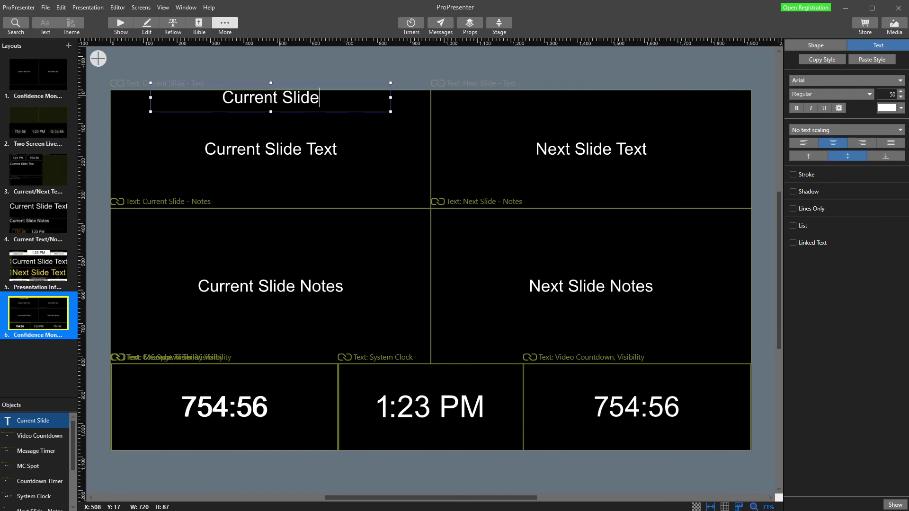
# Step: Set the font size of the whole "Current Slide" label to 30
pyautogui.click(901, 96)
pyautogui.click(901, 96)
pyautogui.click(902, 96)
pyautogui.doubleClick(251, 97)
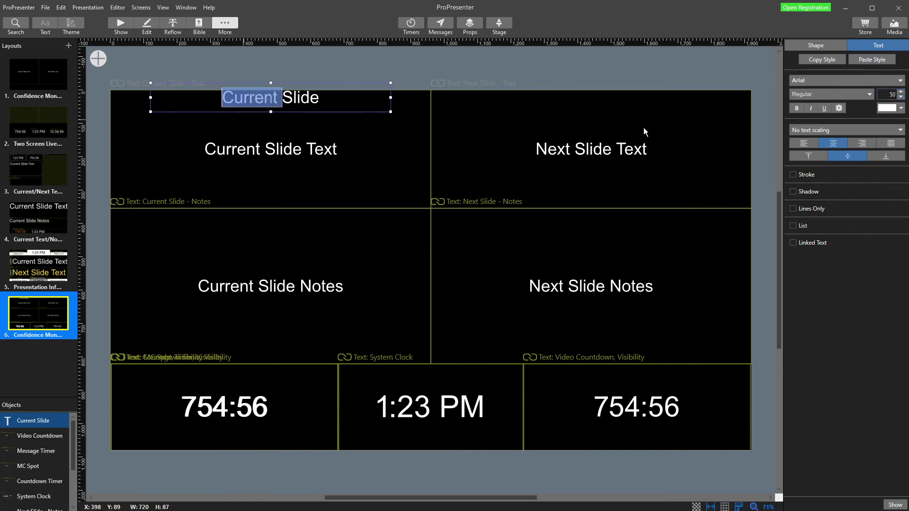
pyautogui.write('30')
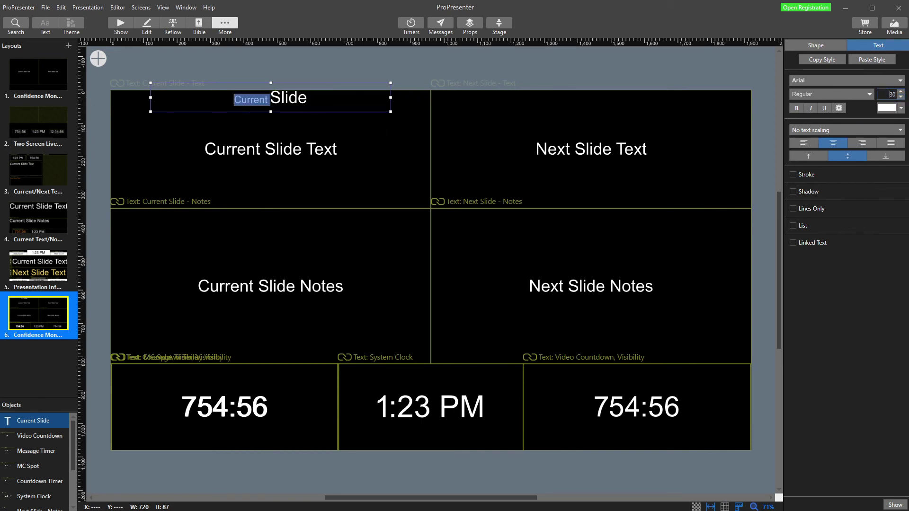
pyautogui.hotkey('ctrl', 'a')
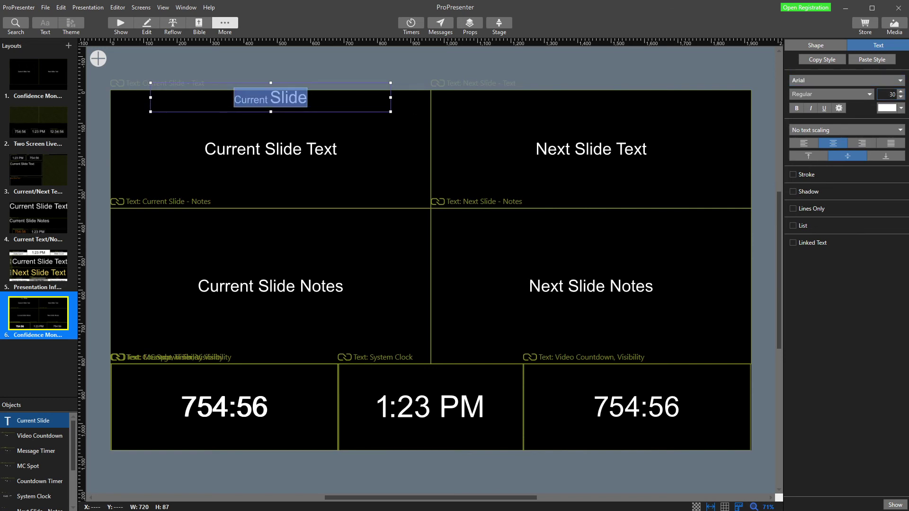
pyautogui.doubleClick(888, 95)
pyautogui.click(901, 91)
pyautogui.click(901, 97)
pyautogui.click(311, 55)
# Step: Copy the "Current Slide" label to the upper edge of the Next Slide Text area and change its text to "Next Slide"
pyautogui.moveTo(274, 102); pyautogui.dragTo(617, 97)
pyautogui.hotkey('ctrl', 'c')
pyautogui.hotkey('ctrl', 'v')
pyautogui.doubleClick(618, 97)
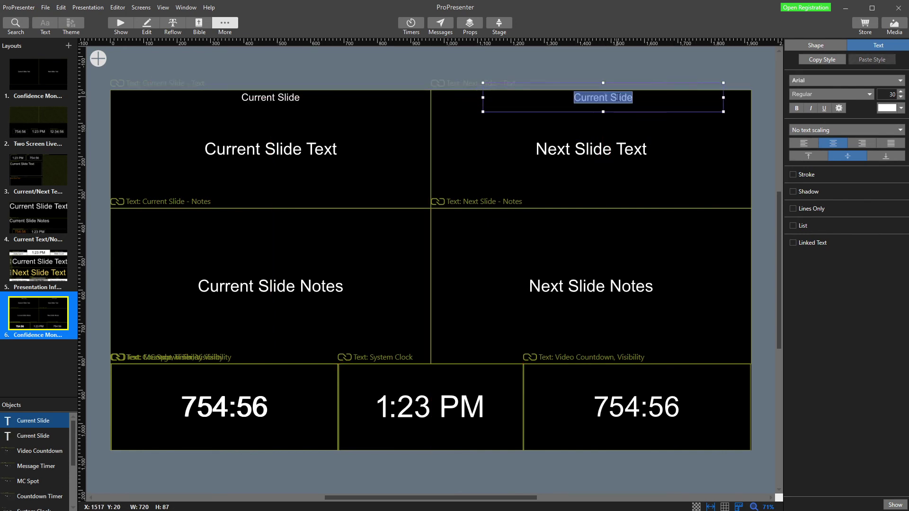
pyautogui.write('Next Slide')
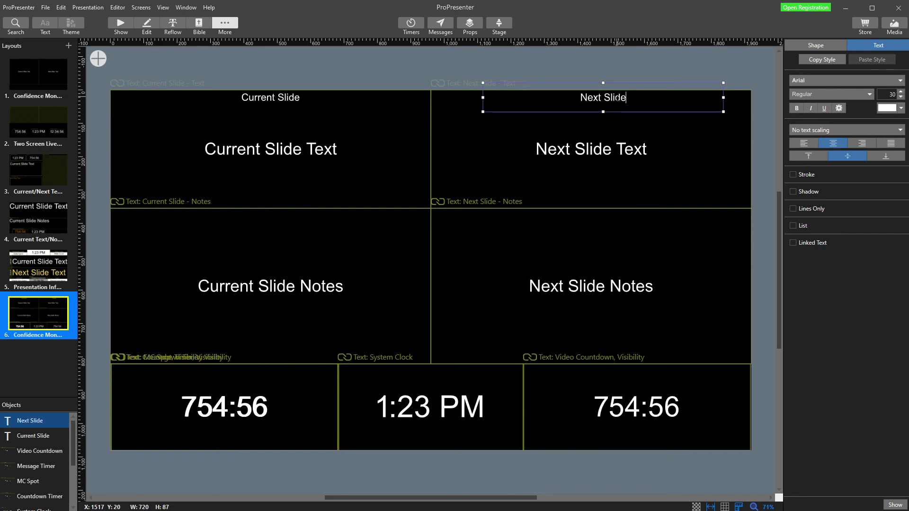
# Step: Place a copy of the label at the upper edge of the Current Slide Notes area and reword it "Current Slide Notes"
pyautogui.moveTo(618, 102); pyautogui.dragTo(285, 222)
pyautogui.doubleClick(278, 223)
pyautogui.write('Notes')
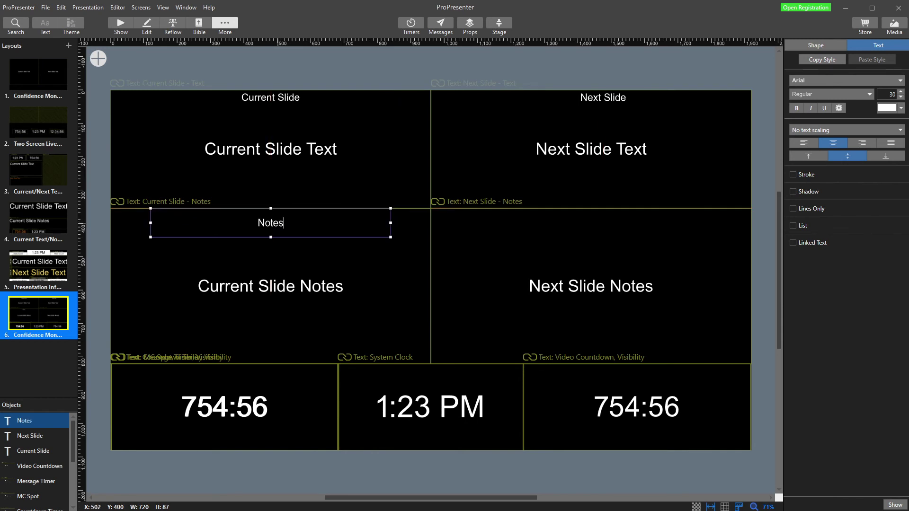
pyautogui.press('BackSpace')
pyautogui.press('BackSpace')
pyautogui.press('BackSpace')
pyautogui.press('BackSpace')
pyautogui.press('BackSpace')
pyautogui.write('Cut')
pyautogui.press('BackSpace')
pyautogui.write('rrent Slide Notes')
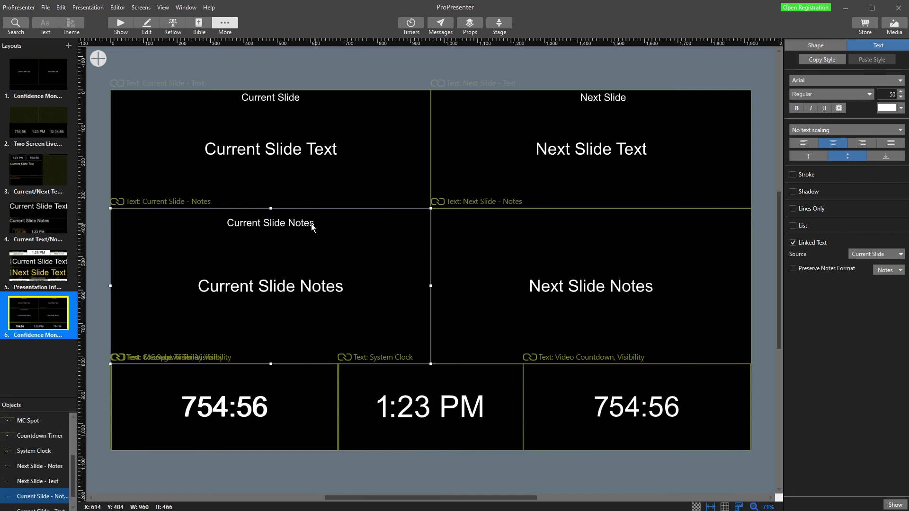
# Step: Duplicate the "Current Slide Notes" label into the upper edge of the Next Slide Notes area and reword it "Next slide notes"
pyautogui.hotkey('ctrl', 'd')
pyautogui.moveTo(310, 223); pyautogui.dragTo(615, 221)
pyautogui.doubleClick(614, 220)
pyautogui.write('Ne')
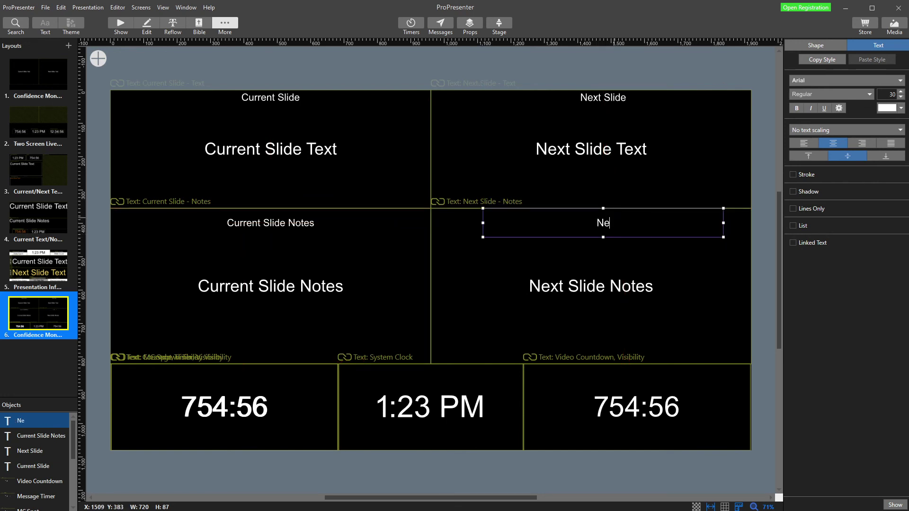
pyautogui.write('xt slide notes')
# Step: Duplicate the "Next slide notes" label, place it above the overlapping timers and change its text to "Timers"
pyautogui.hotkey('ctrl', 'd')
pyautogui.moveTo(601, 232); pyautogui.dragTo(221, 383)
pyautogui.doubleClick(222, 377)
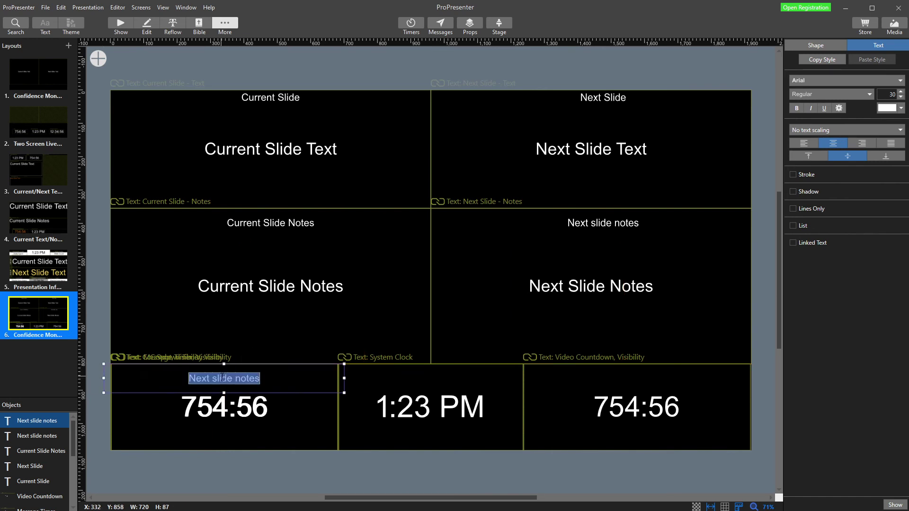
pyautogui.write('Timers')
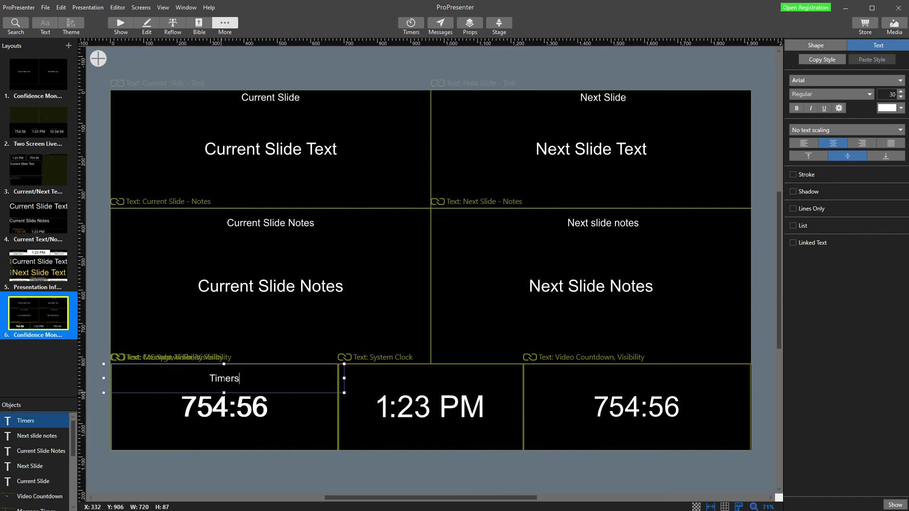
# Step: Duplicate the "Timers" label, place it above the video countdown value and change its text to "Video Countdown"
pyautogui.hotkey('ctrl', 'd')
pyautogui.moveTo(249, 395); pyautogui.dragTo(640, 376)
pyautogui.doubleClick(641, 376)
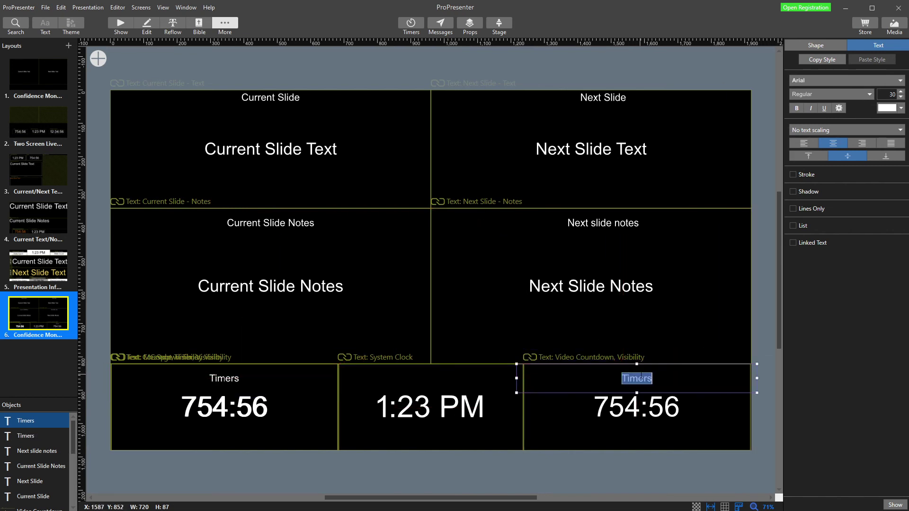
pyautogui.write('Video Cou')
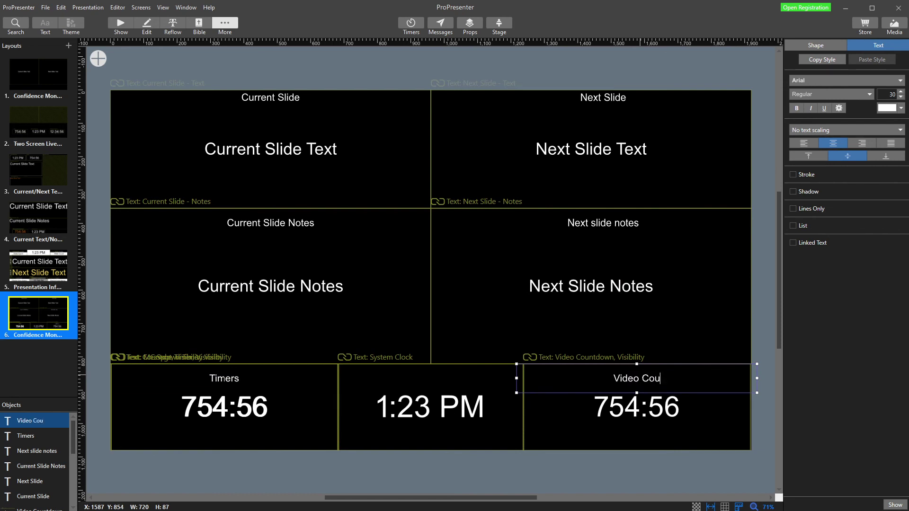
pyautogui.write('ntdown')
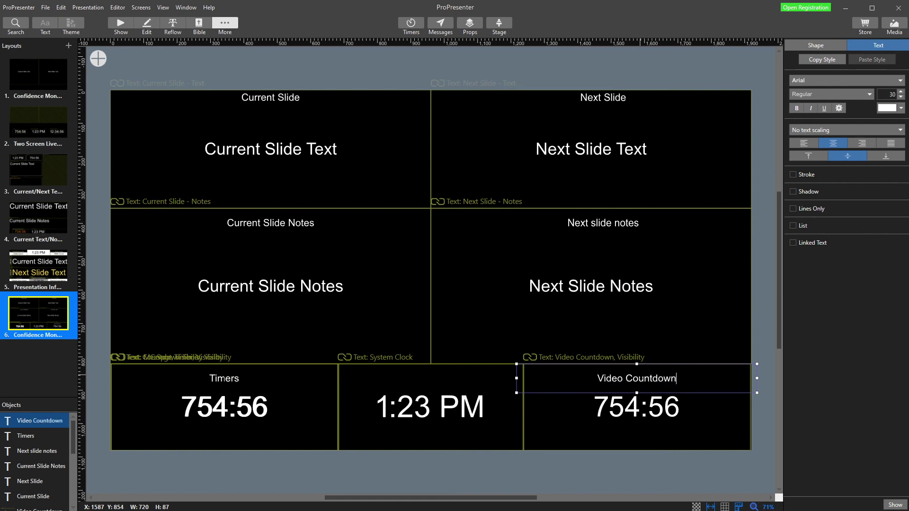
# Step: Return to the presentation view and trigger MC Spot 1 slides 1 through 4 to test the stage layout
pyautogui.click(763, 254)
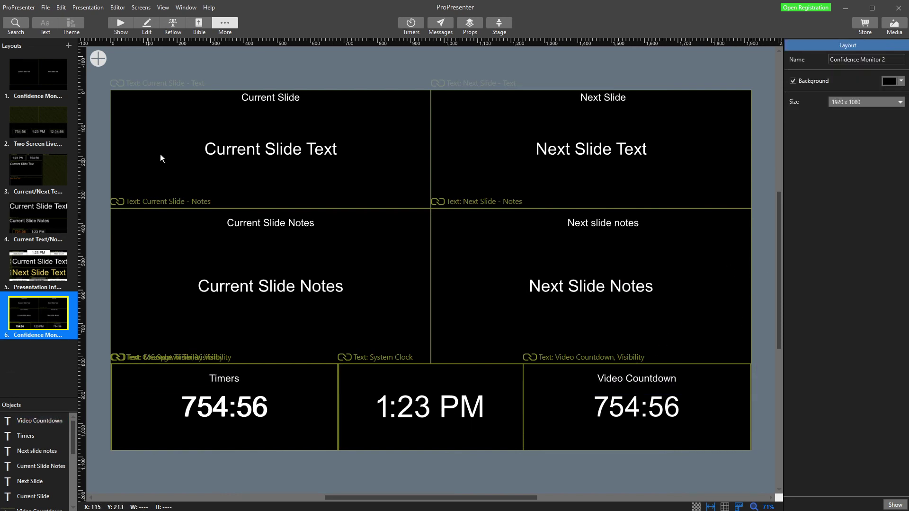
pyautogui.click(131, 27)
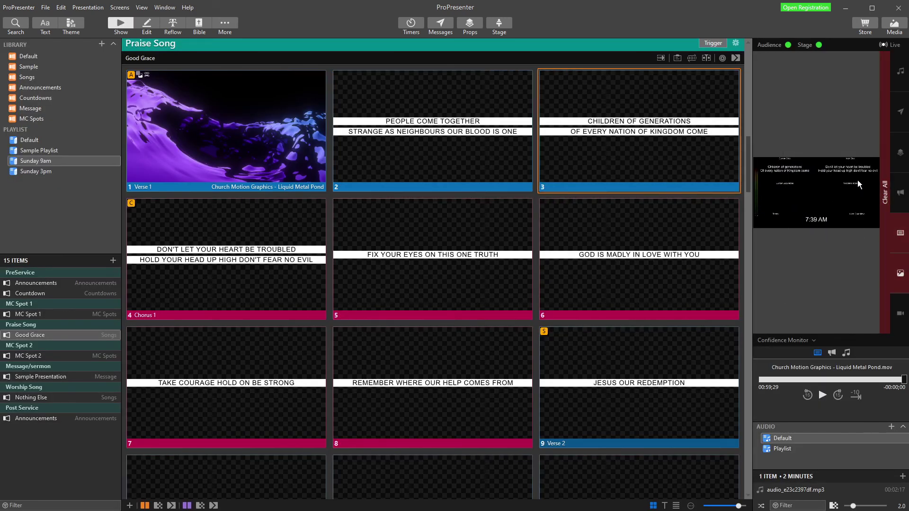
pyautogui.scroll(8, 442, 312)
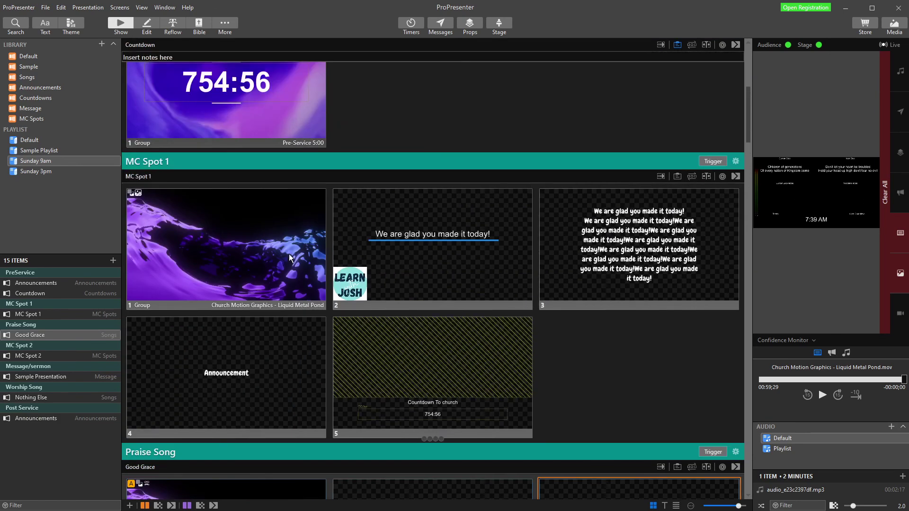
pyautogui.click(378, 231)
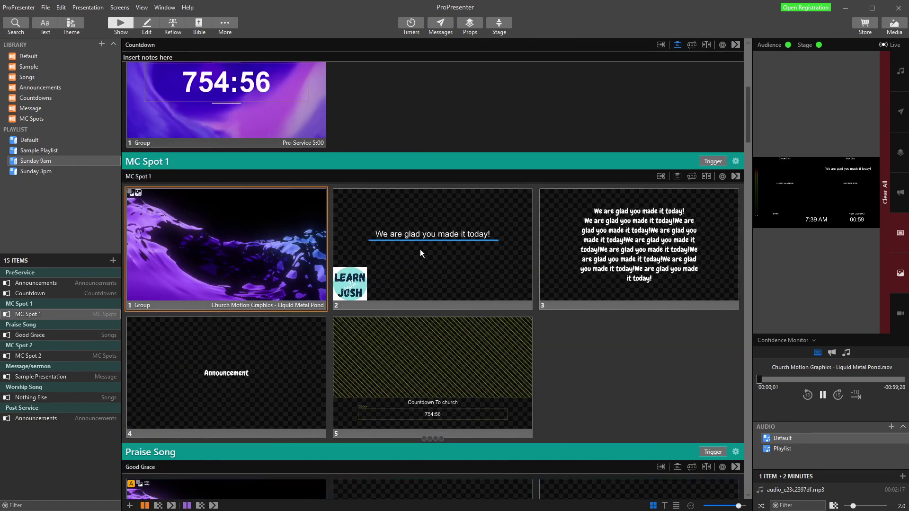
pyautogui.click(620, 239)
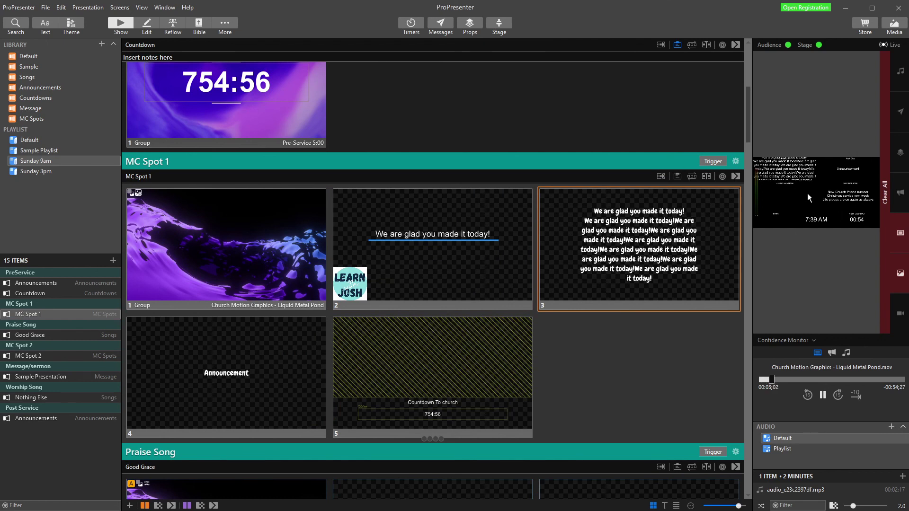
pyautogui.click(232, 371)
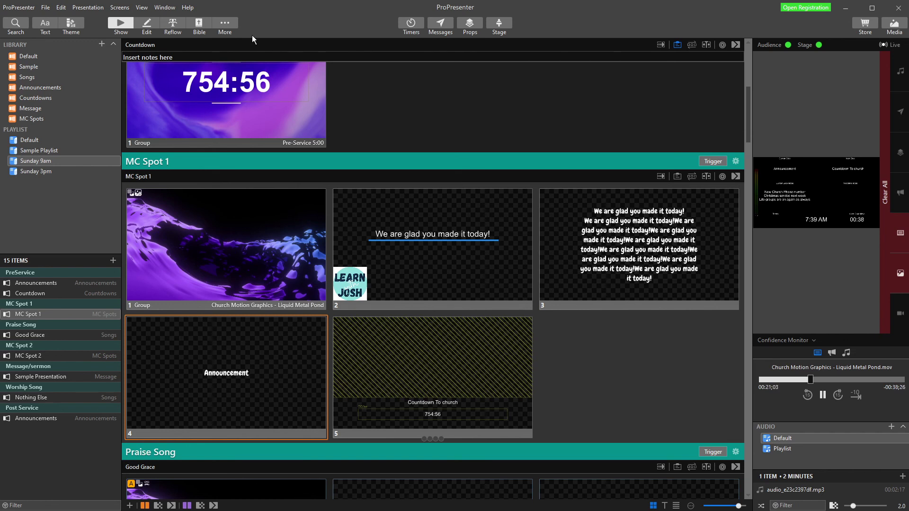
# Step: Add the slide note "Notes test" to the third slide of MC Spot 1
pyautogui.click(150, 22)
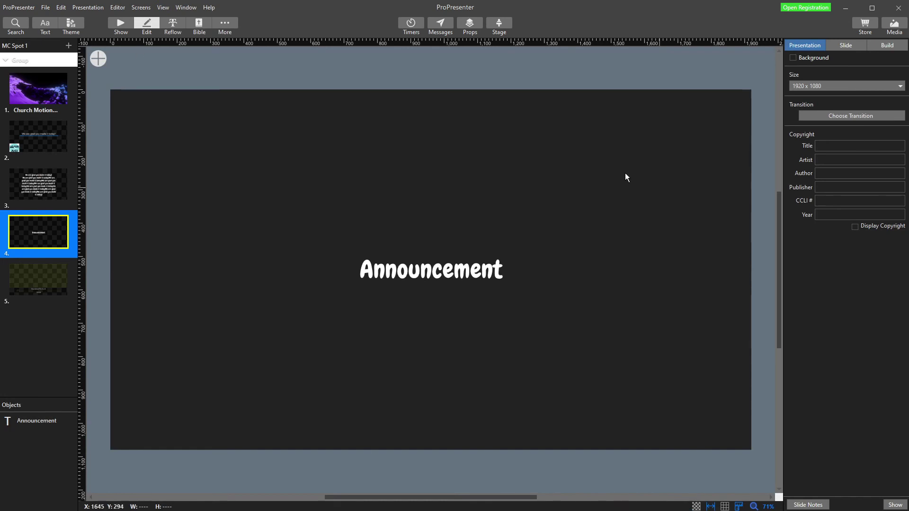
pyautogui.click(810, 505)
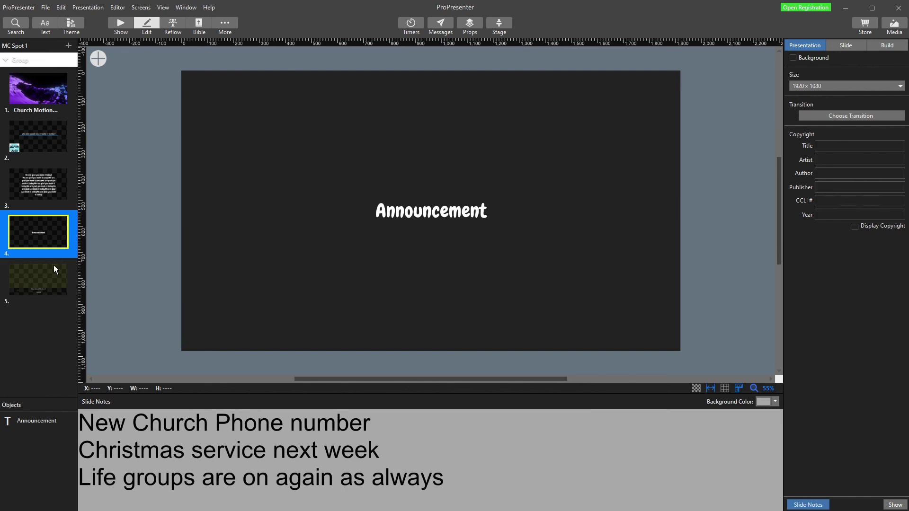
pyautogui.click(33, 190)
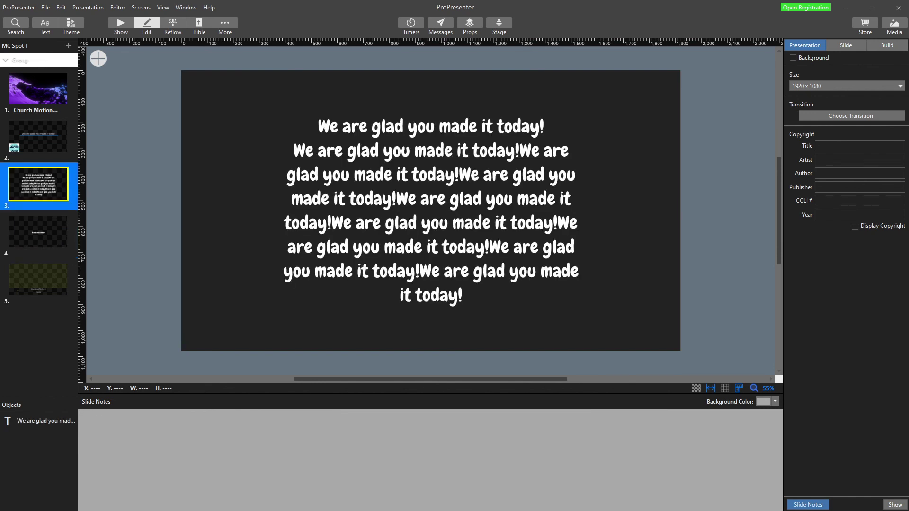
pyautogui.click(161, 479)
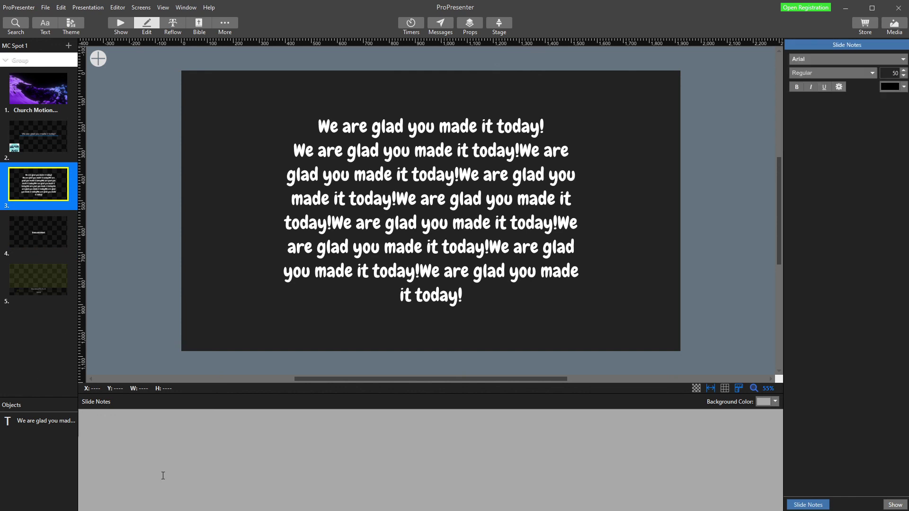
pyautogui.write('Notes test')
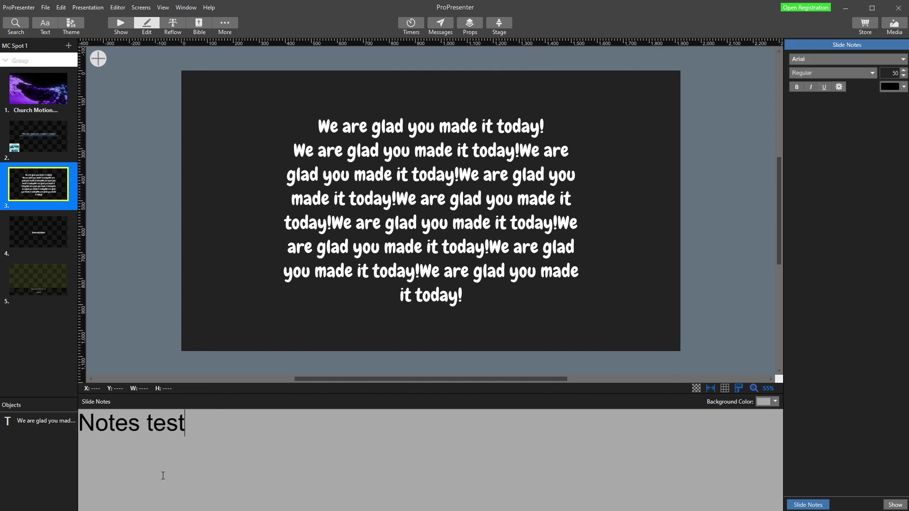
pyautogui.click(44, 237)
pyautogui.click(59, 194)
# Step: Trigger MC Spot 1's third slide and widen the preview area to enlarge the stage output
pyautogui.click(120, 23)
pyautogui.click(624, 223)
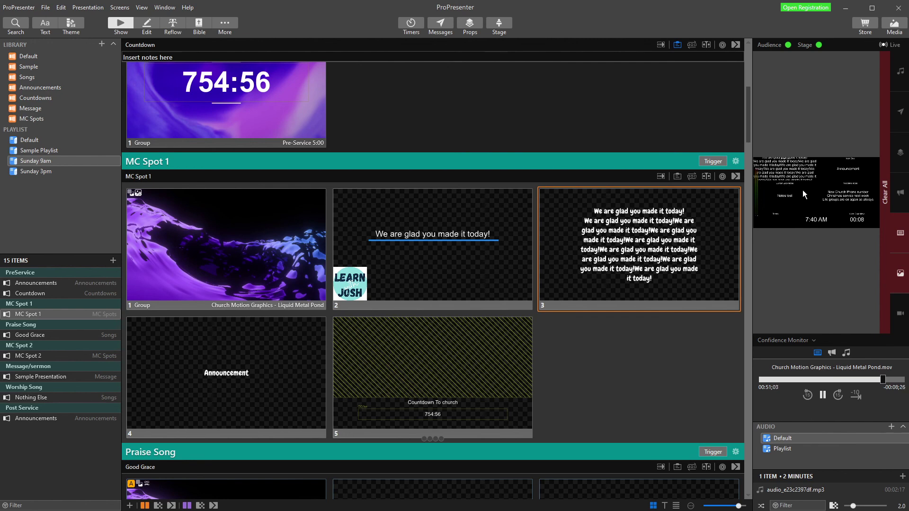
pyautogui.moveTo(753, 210); pyautogui.dragTo(551, 232)
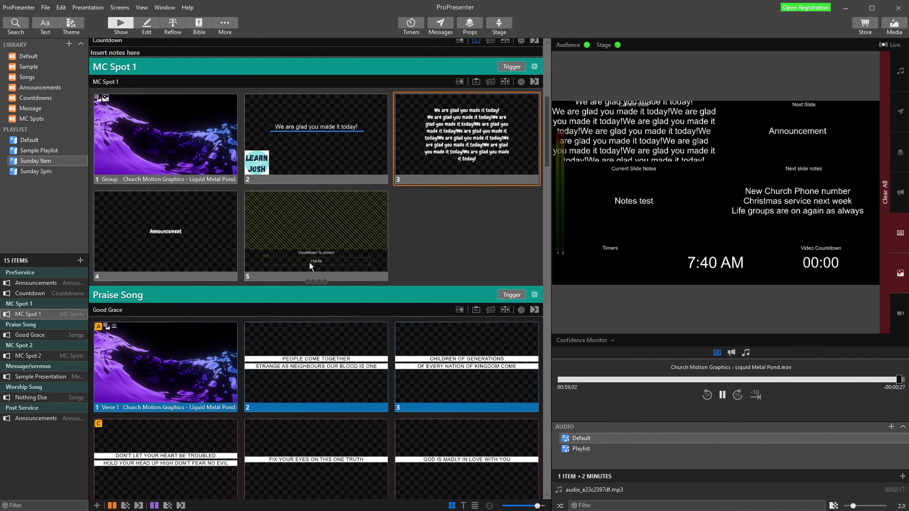
# Step: Trigger MC Spot 1's "Countdown To church" slide and check the list of configured timers
pyautogui.scroll(-1, 287, 240)
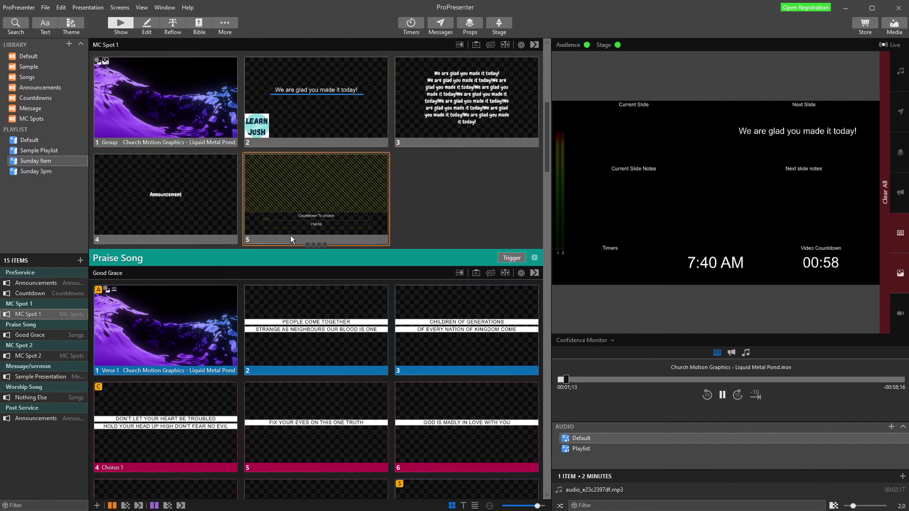
pyautogui.click(291, 234)
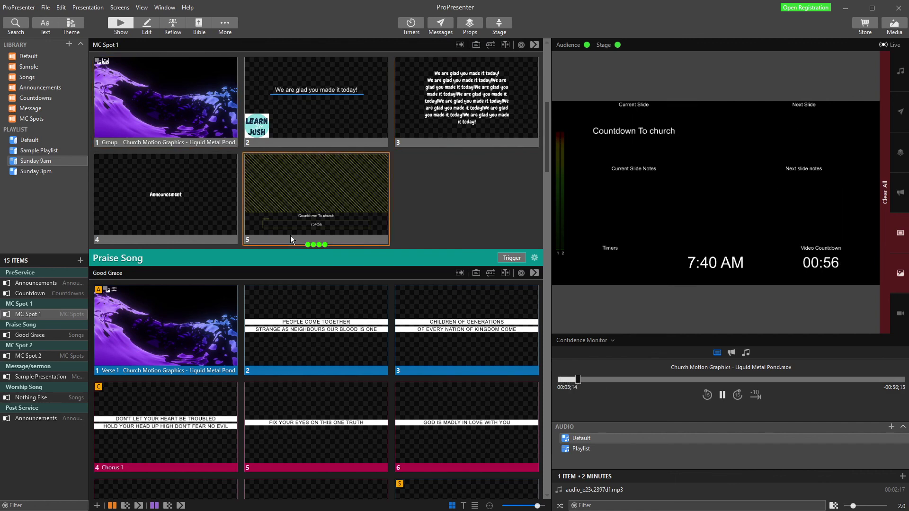
pyautogui.scroll(-5, 291, 234)
pyautogui.scroll(1, 290, 235)
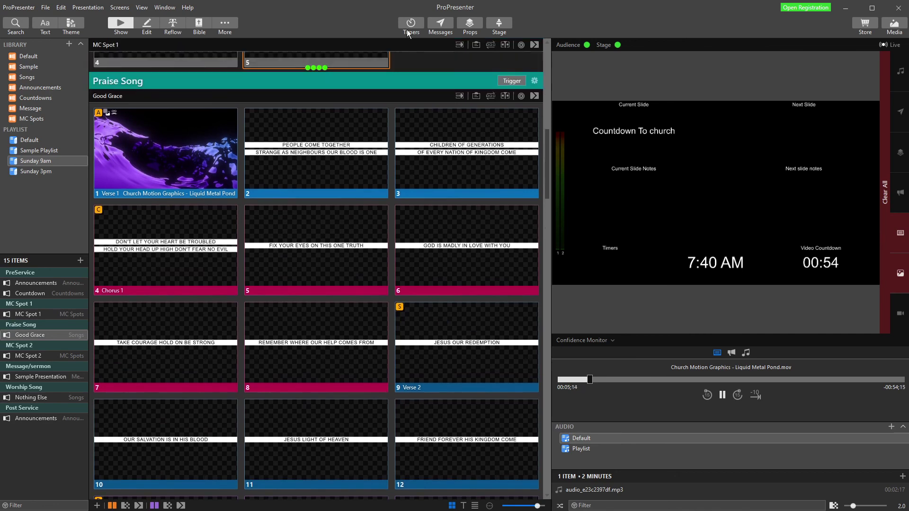
pyautogui.click(413, 22)
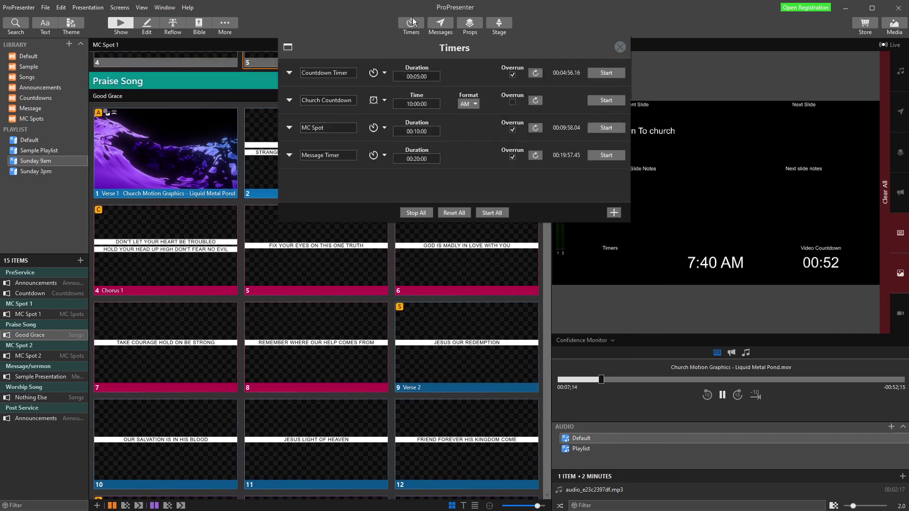
pyautogui.scroll(-3, 272, 330)
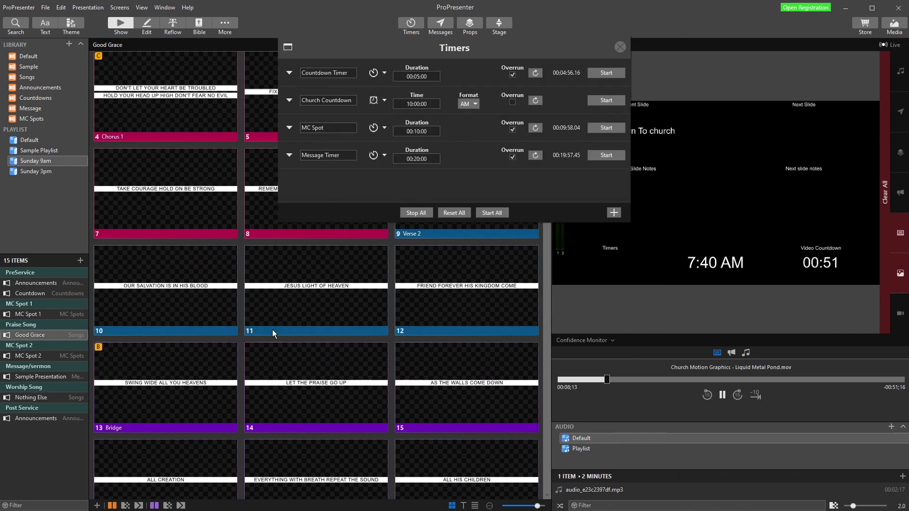
# Step: Add a Message Timer start action to the first slide of Sample Presentation, with Set Configuration turned off
pyautogui.click(38, 377)
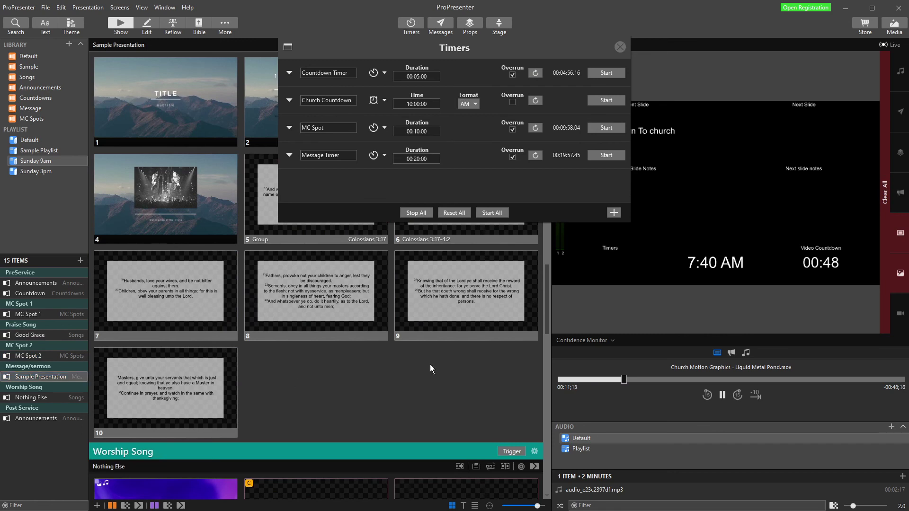
pyautogui.click(619, 46)
pyautogui.rightClick(175, 99)
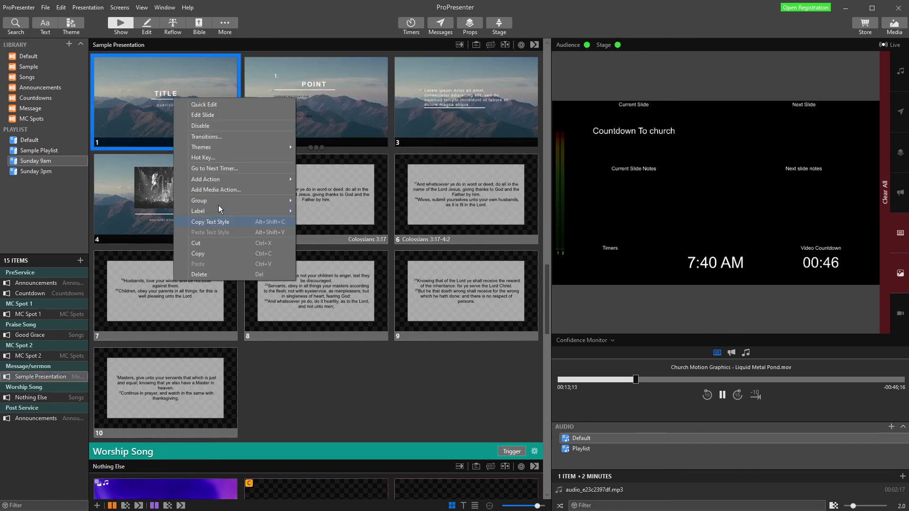
pyautogui.moveTo(220, 182)
pyautogui.moveTo(352, 212)
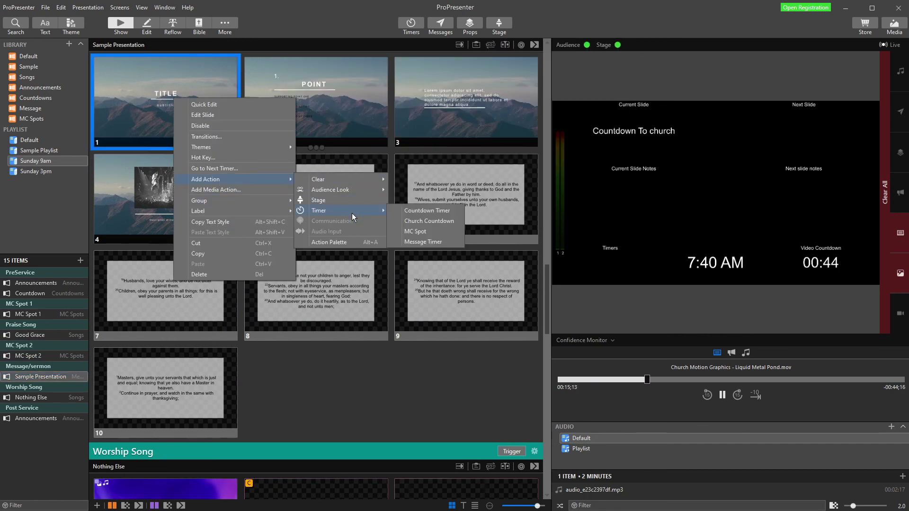
pyautogui.click(427, 241)
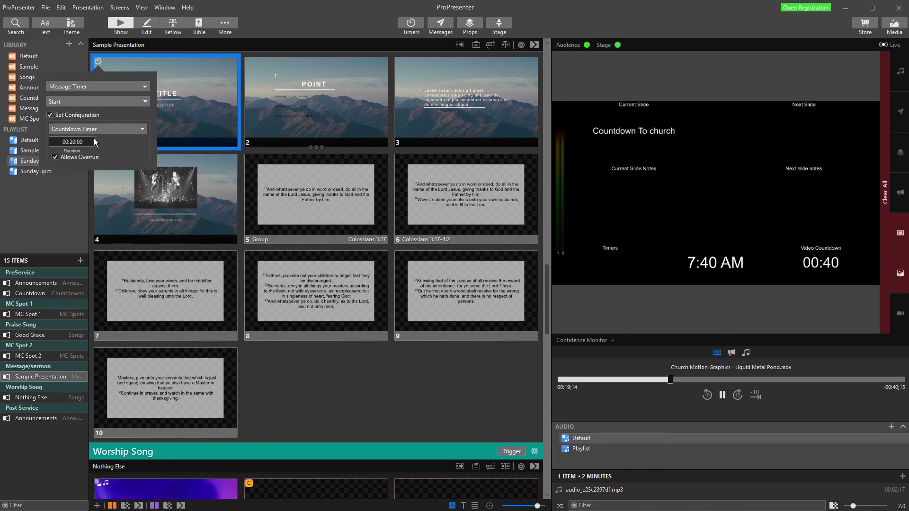
pyautogui.click(50, 115)
pyautogui.click(243, 401)
# Step: Add a Message Timer action to slide 10 of Sample Presentation and set it to Stop
pyautogui.scroll(-1, 242, 400)
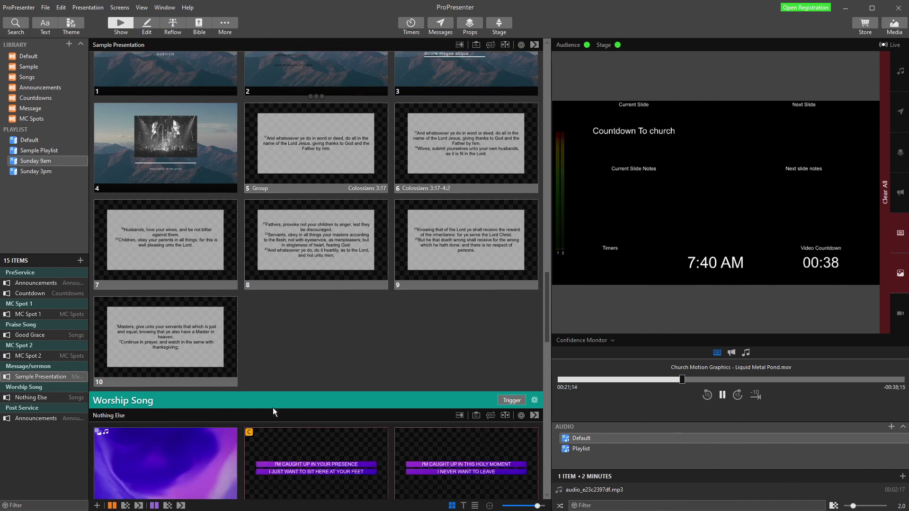
pyautogui.rightClick(197, 367)
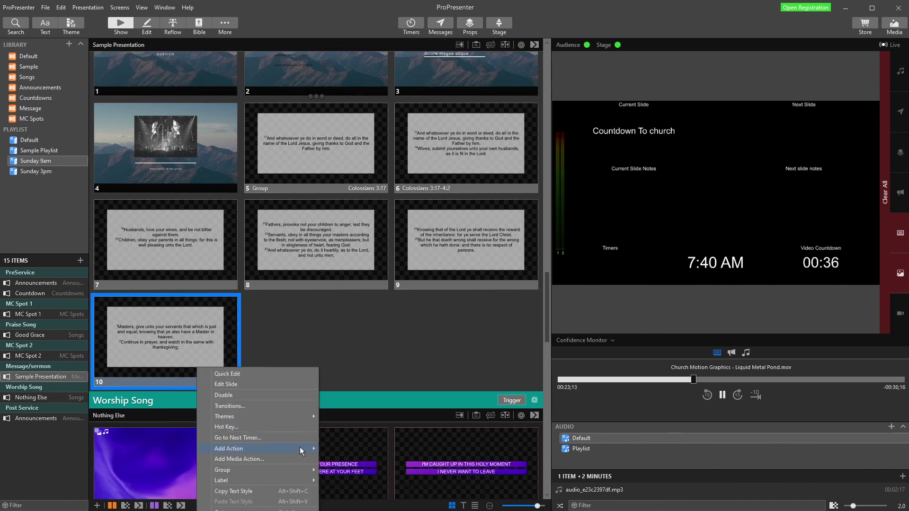
pyautogui.moveTo(298, 450)
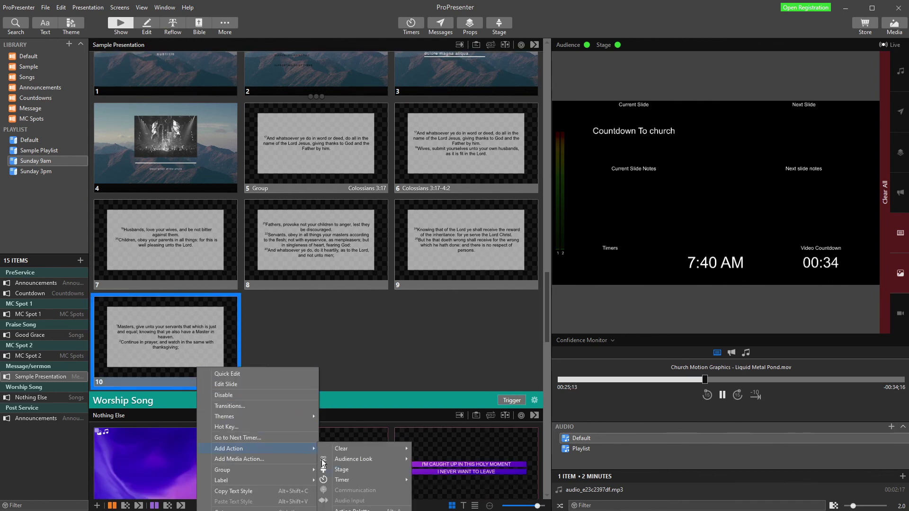
pyautogui.moveTo(366, 485)
pyautogui.click(435, 495)
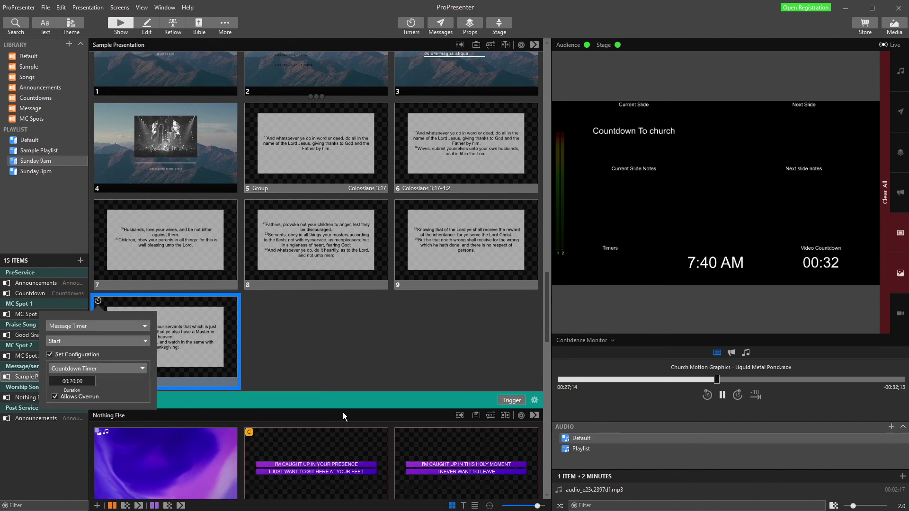
pyautogui.click(114, 343)
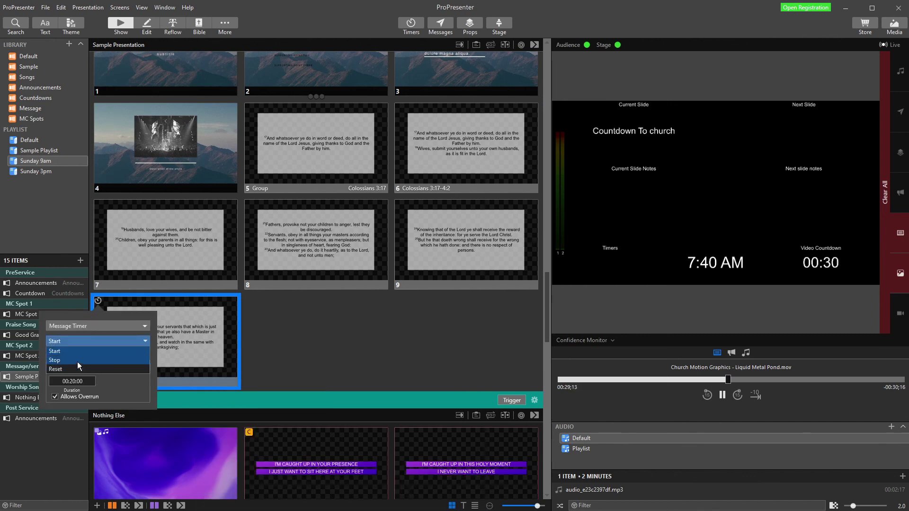
pyautogui.click(78, 362)
pyautogui.click(250, 332)
# Step: Trigger Sample Presentation's title slide to start the Message Timer, then move on to the second slide
pyautogui.scroll(5, 257, 345)
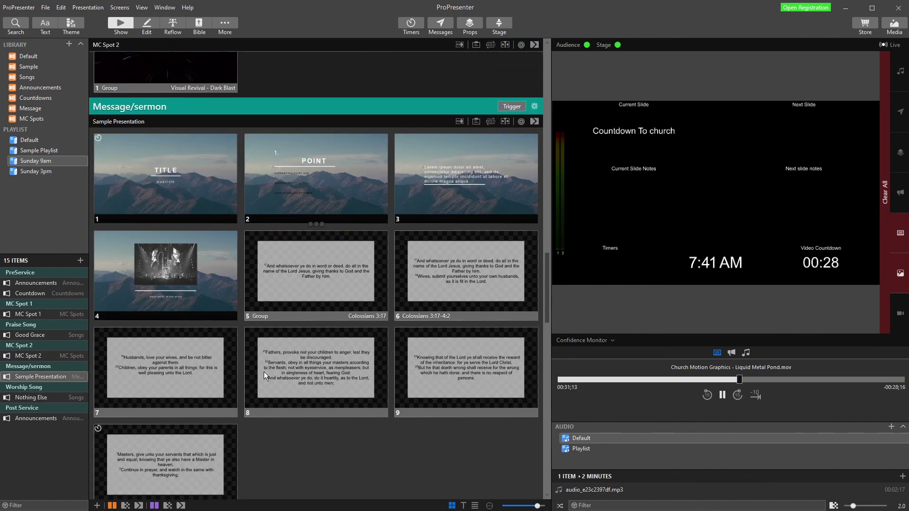
pyautogui.click(171, 178)
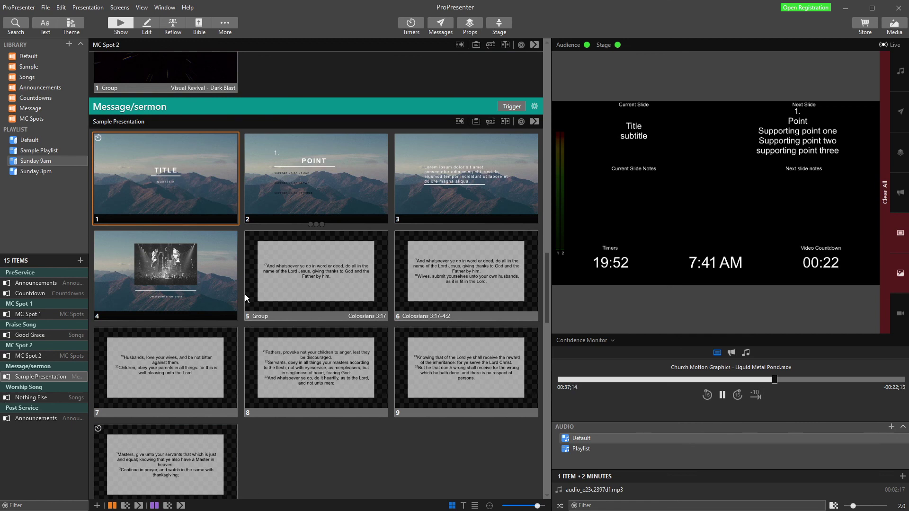
pyautogui.press('0')
pyautogui.press('0')
pyautogui.click(235, 292)
pyautogui.click(336, 178)
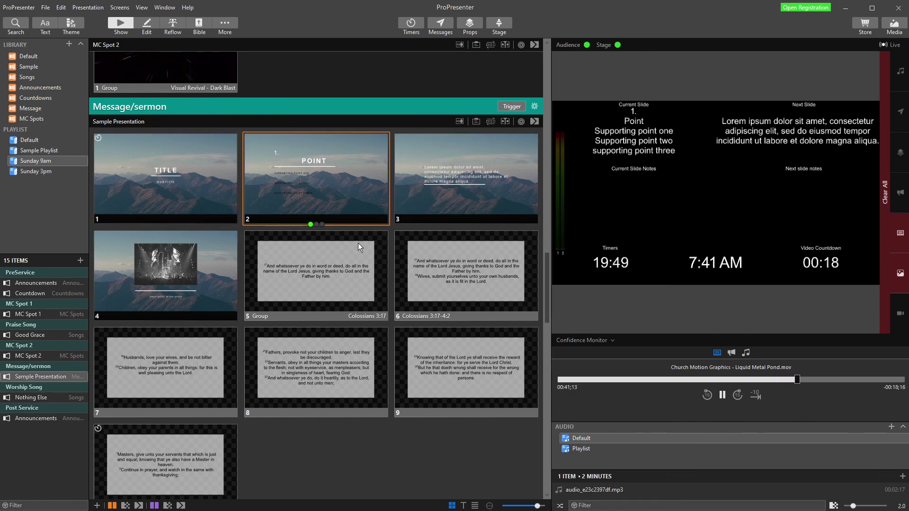
# Step: Advance through the remaining Sample Presentation slides to slide 10 to test the Message Timer's stop action
pyautogui.press('Right')
pyautogui.press('Right')
pyautogui.press('Right')
pyautogui.press('Right')
pyautogui.press('Right')
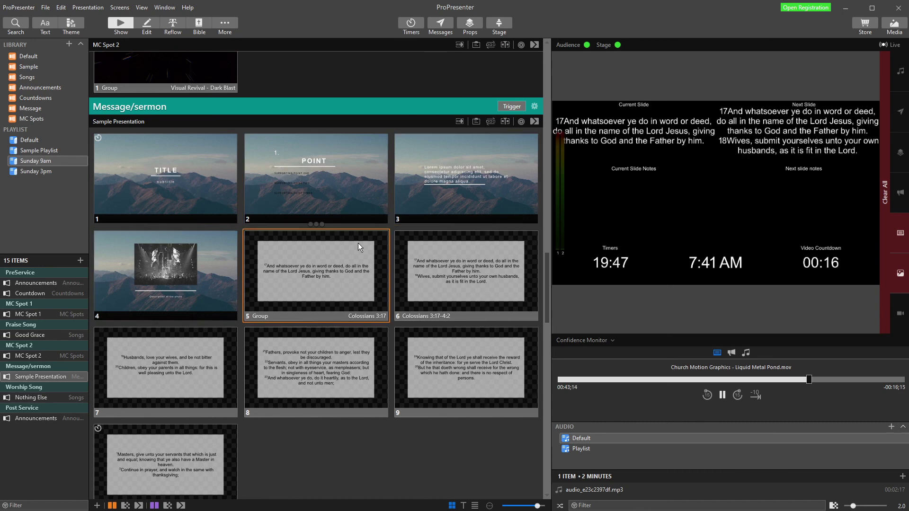
pyautogui.press('Right')
pyautogui.press('Right')
pyautogui.press('Right')
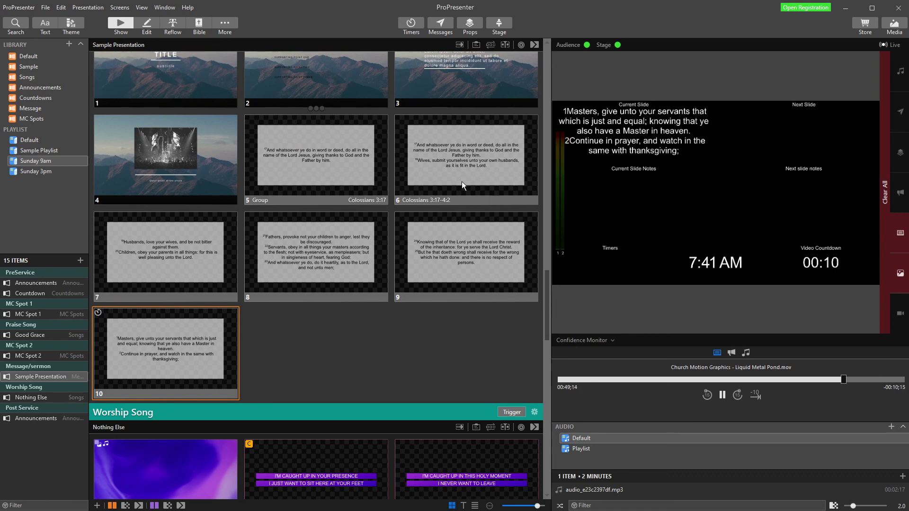
pyautogui.scroll(2, 262, 351)
pyautogui.scroll(15, 263, 349)
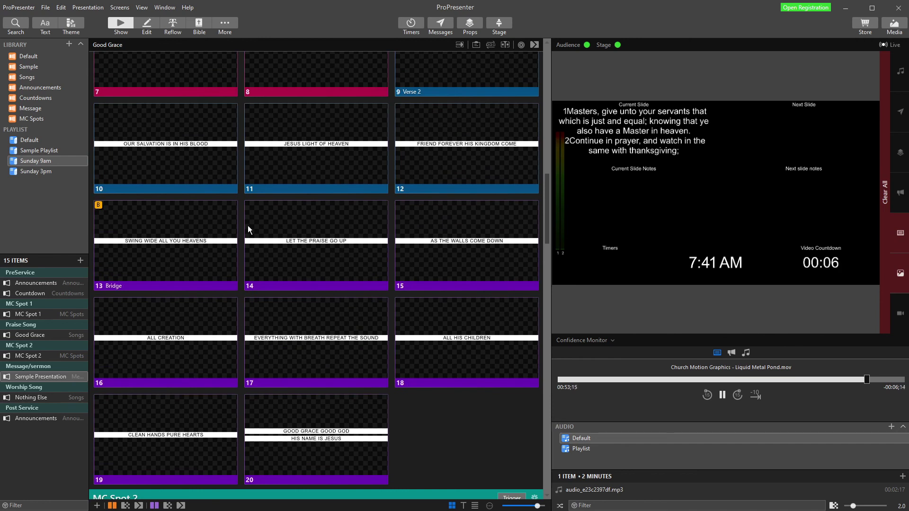